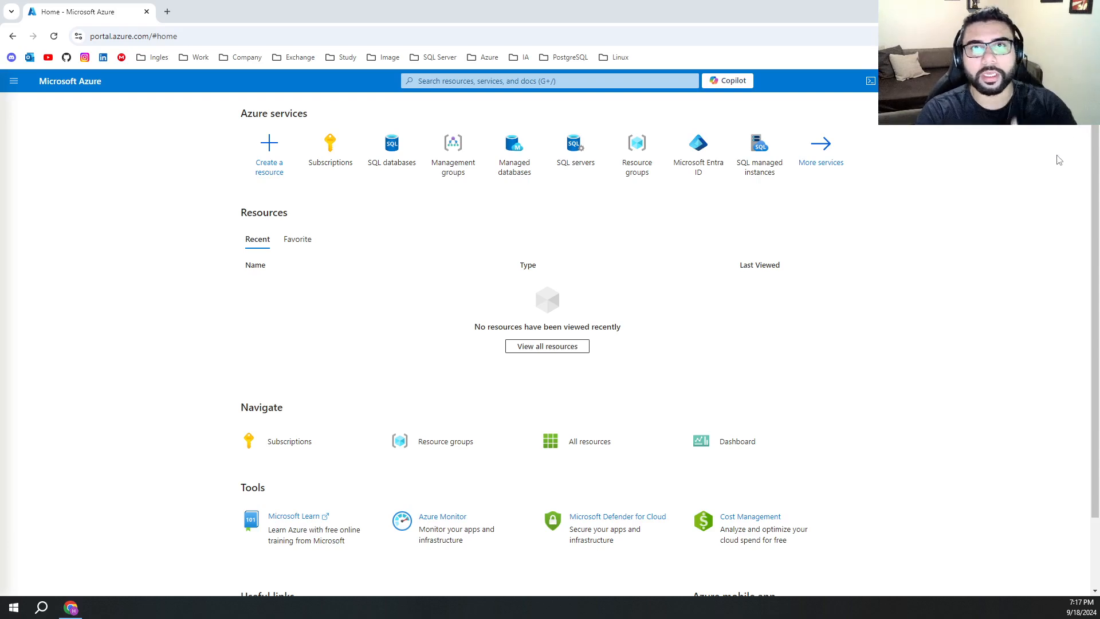
- Search the portal for "sql database" and open the SQL databases service
click(587, 83)
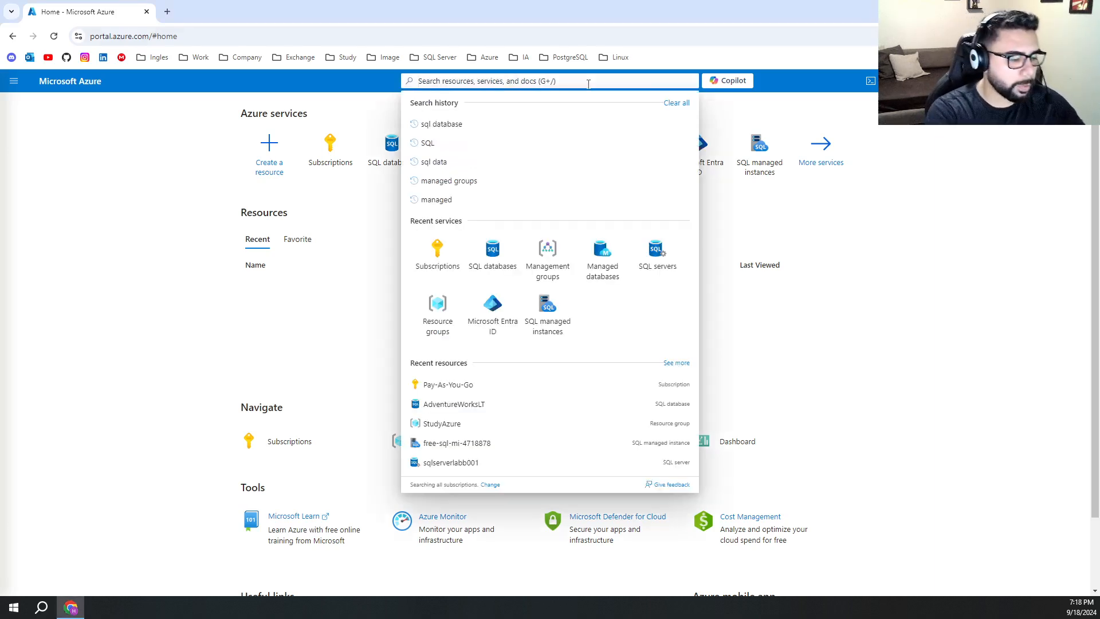
text(sql s)
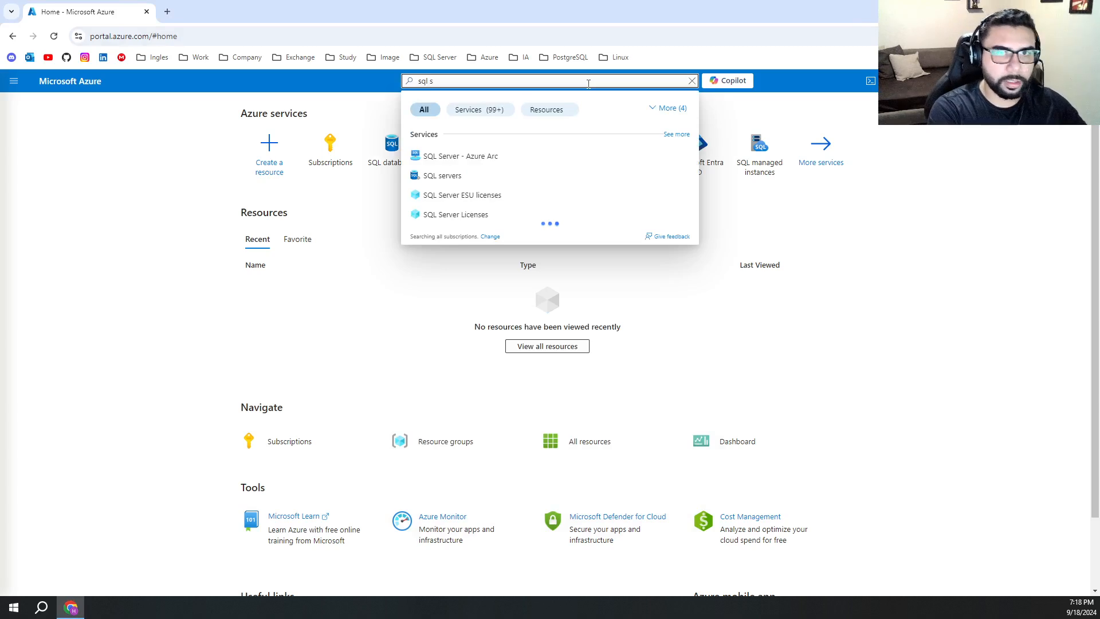
key(BackSpace)
text(database)
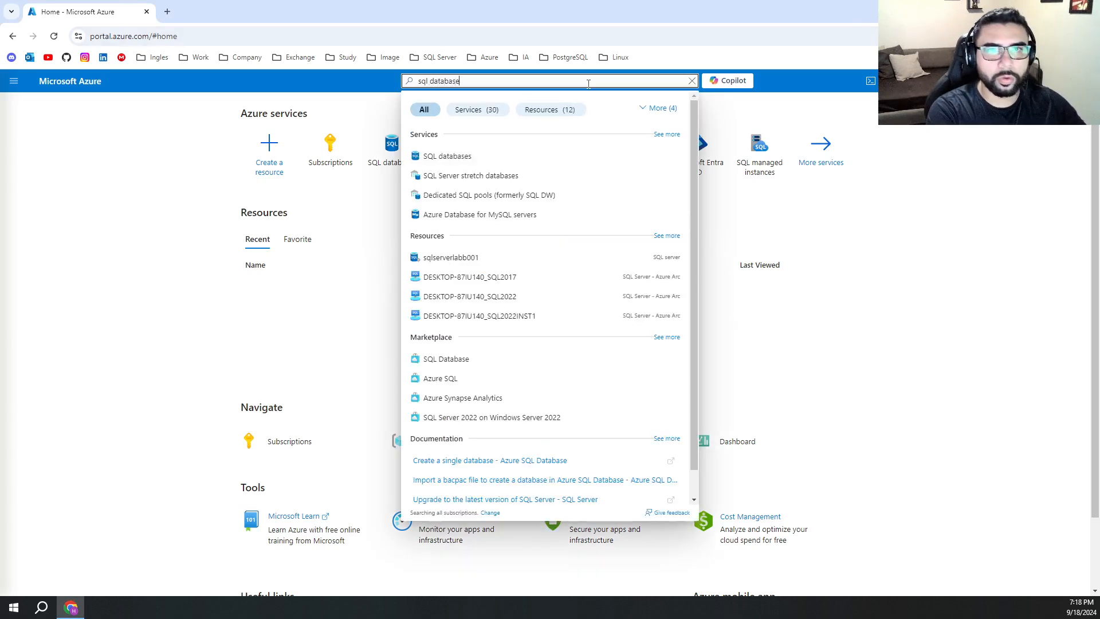
key(ctrl+1)
click(439, 158)
drag(370, 131, 569, 171)
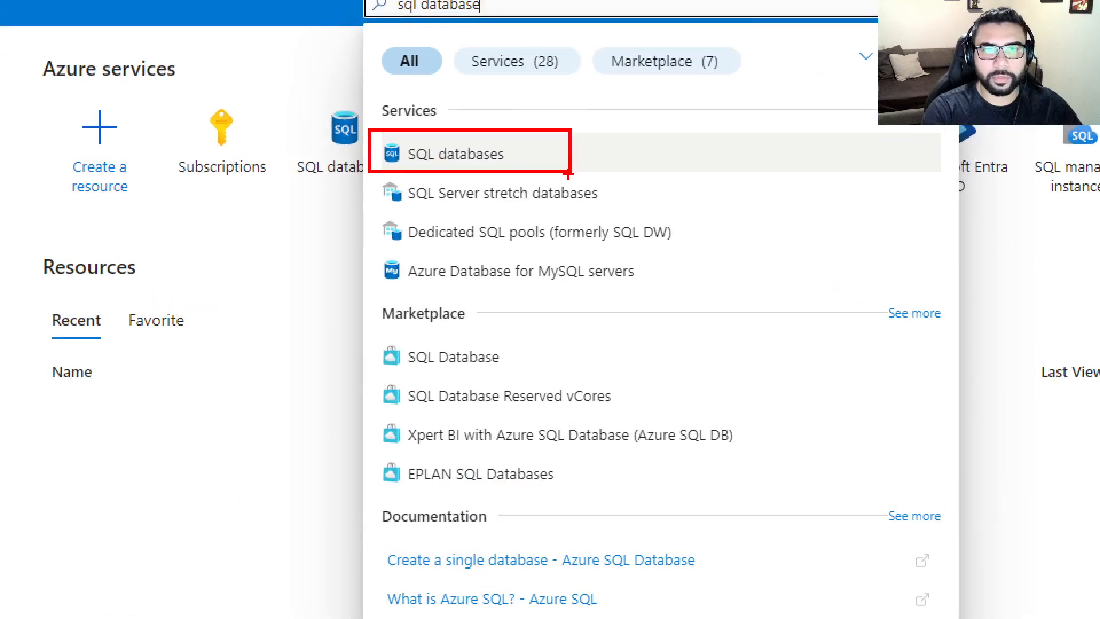
key(Escape)
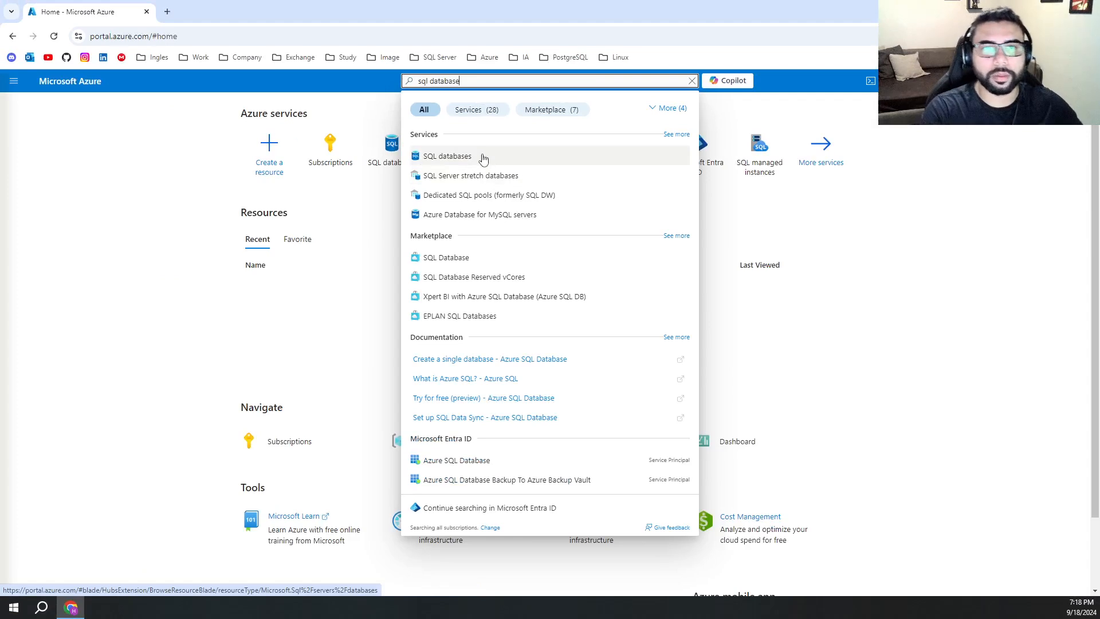
click(483, 155)
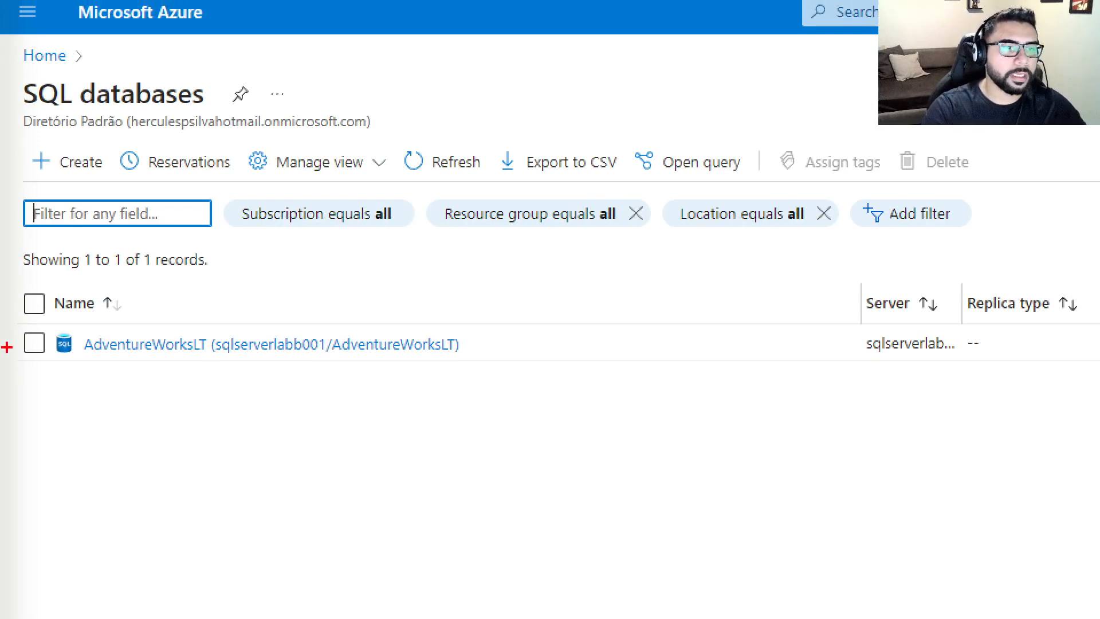
- Start creating a new SQL database from the SQL databases list
mouse_move(54, 319)
mouse_down()
mouse_move(519, 378)
mouse_move(506, 366)
mouse_up()
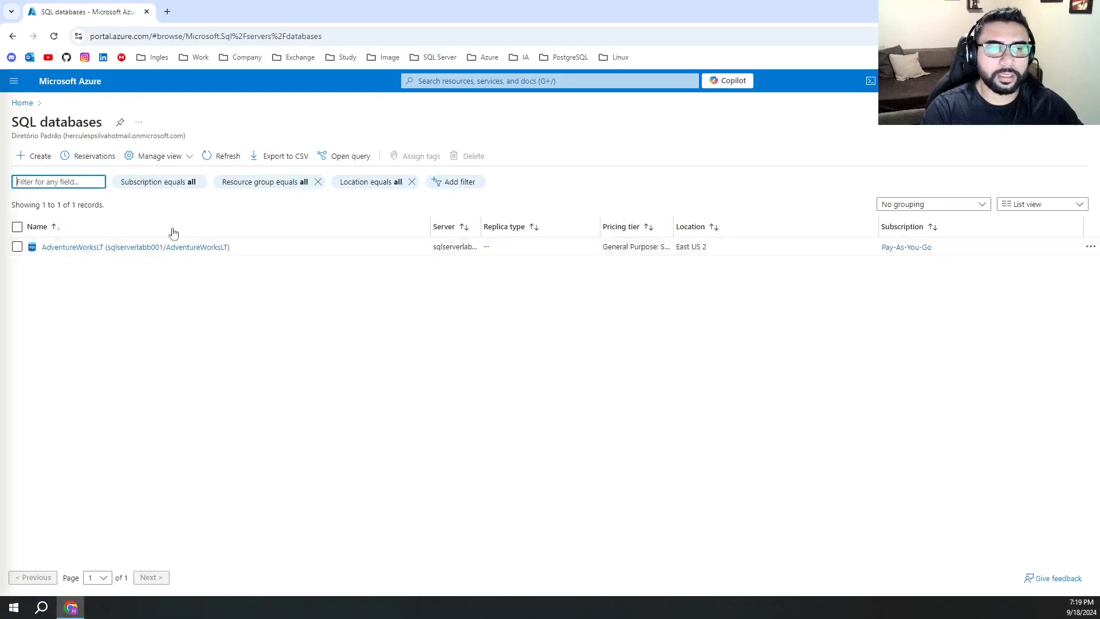
click(39, 160)
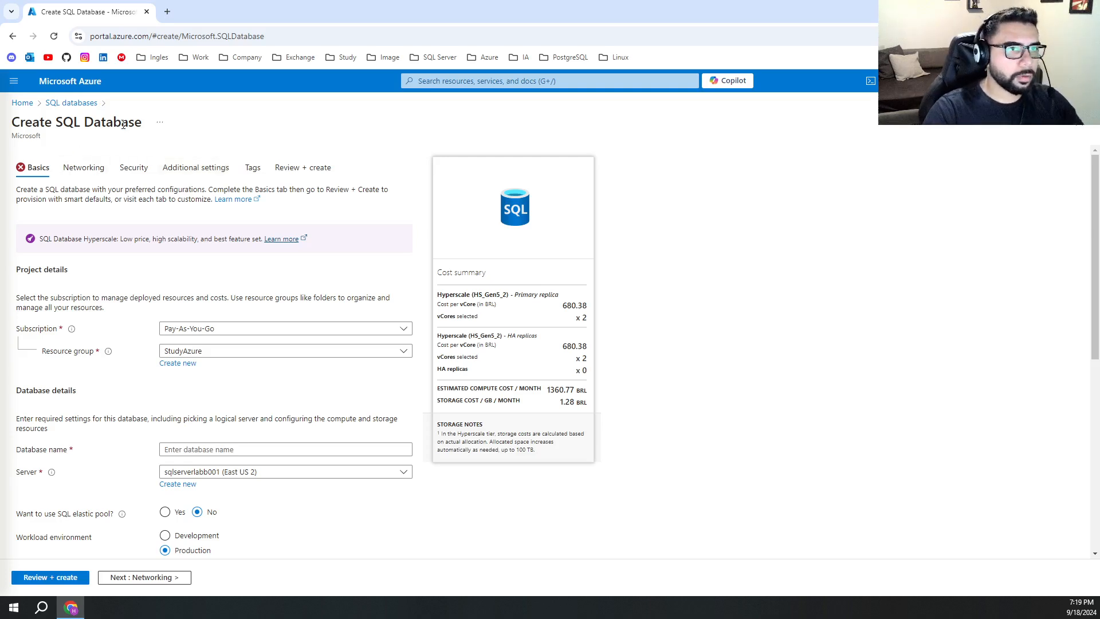
drag(149, 125, 22, 121)
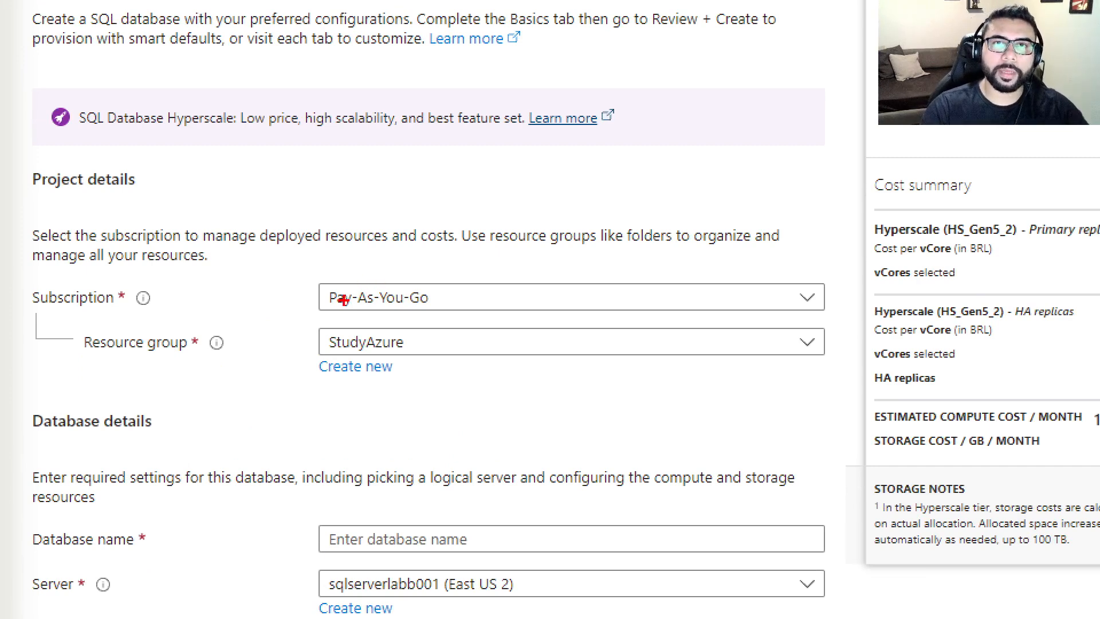
- Review the subscription and resource group choices for the new database, keeping Pay-As-You-Go and StudyAzure
mouse_move(311, 273)
mouse_down()
mouse_move(545, 346)
mouse_move(476, 317)
mouse_up()
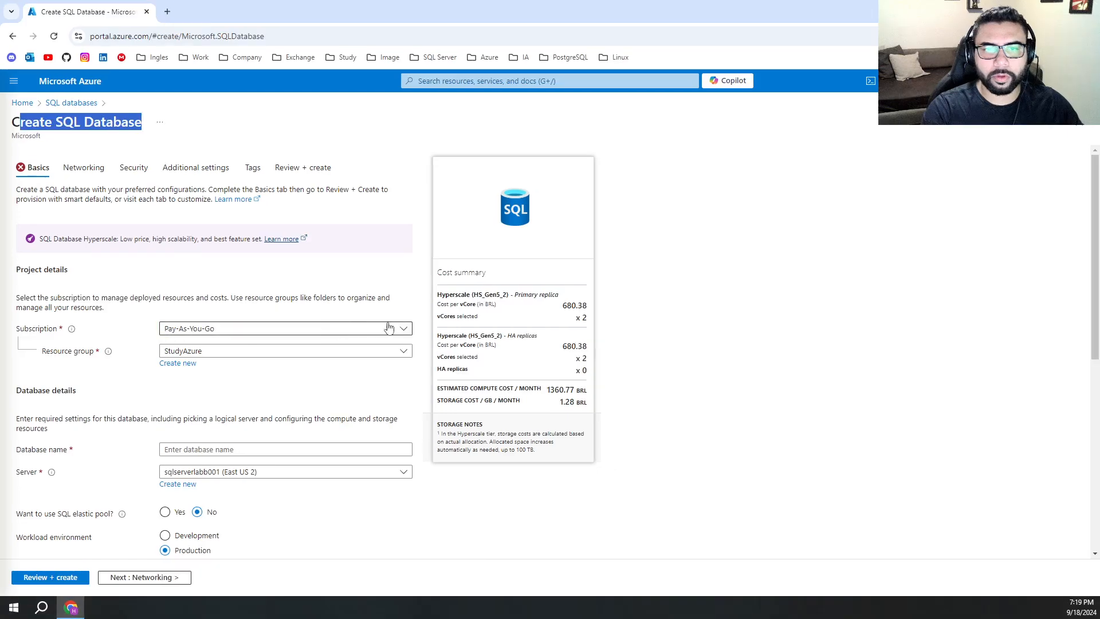
click(800, 298)
click(193, 369)
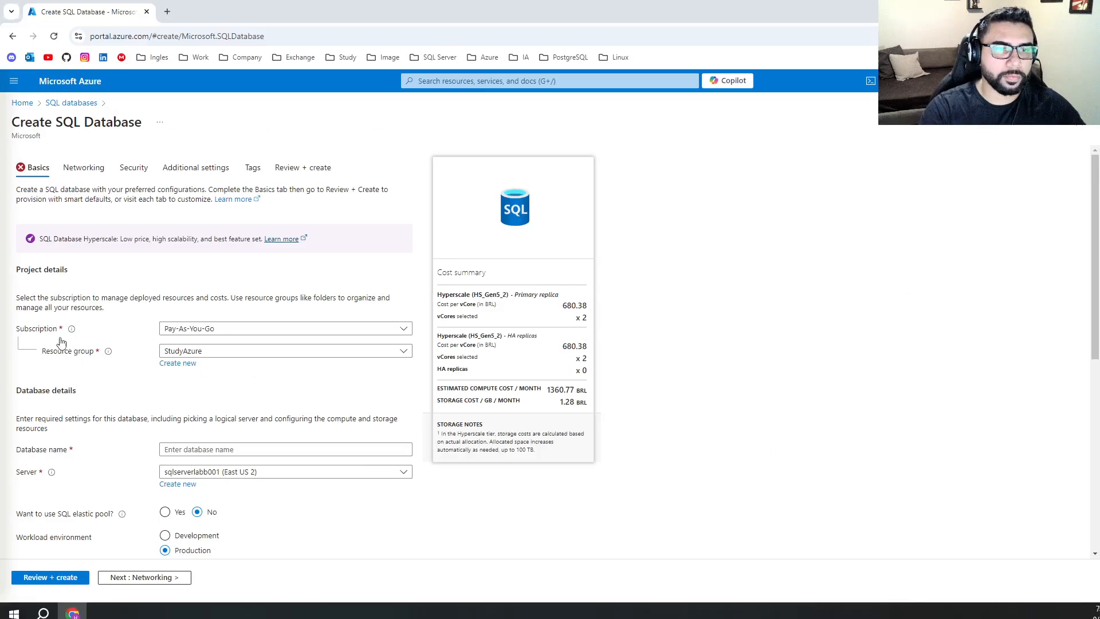
click(432, 365)
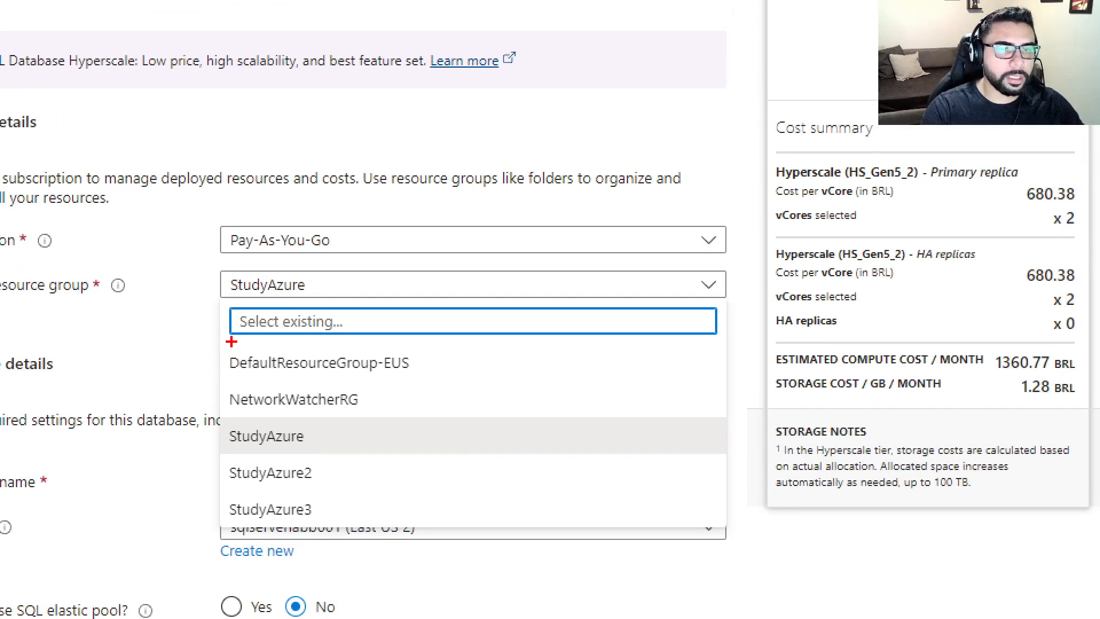
mouse_move(318, 299)
mouse_down()
mouse_move(167, 303)
mouse_move(318, 293)
mouse_up()
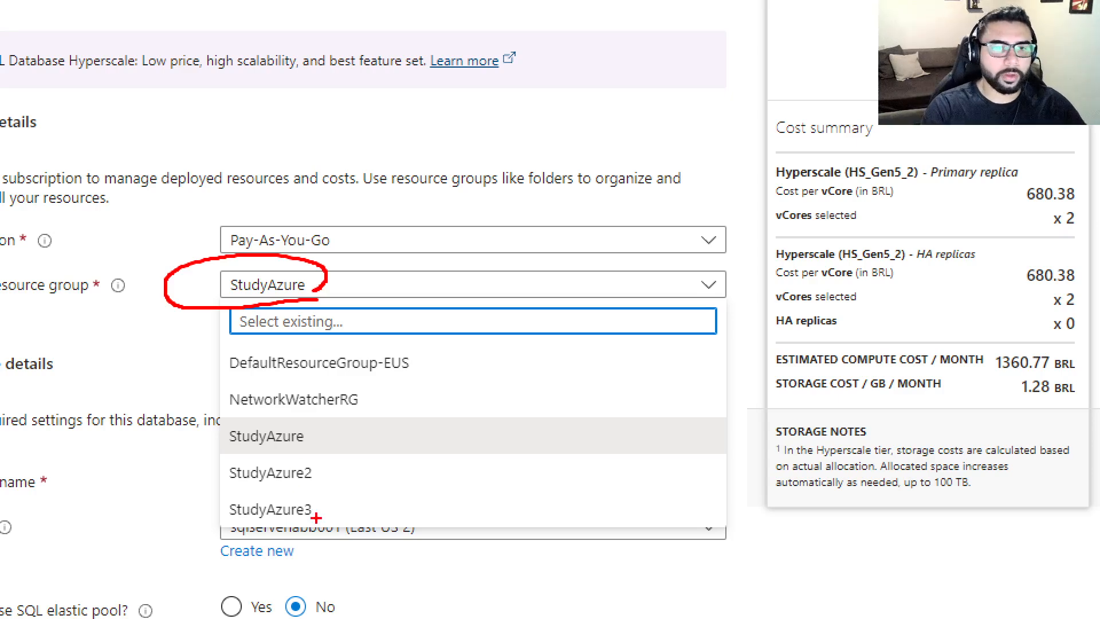
key(Escape)
click(143, 367)
- Name the database db_cliente and choose sqlserverlabb001 (East US 2) as its server
scroll(195, 343, down, 3)
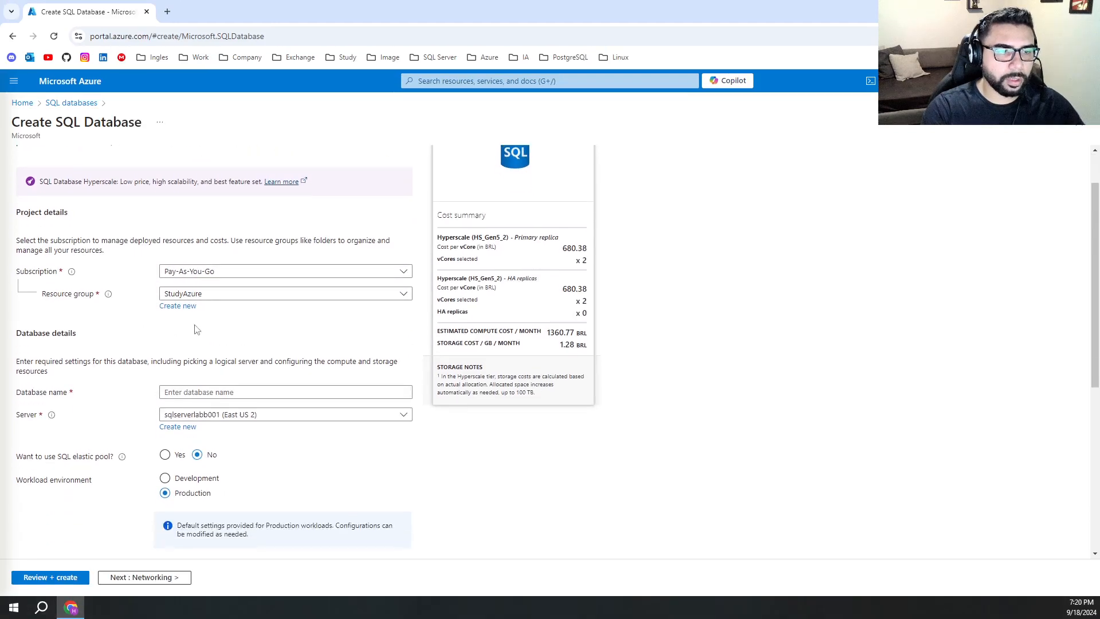
click(220, 278)
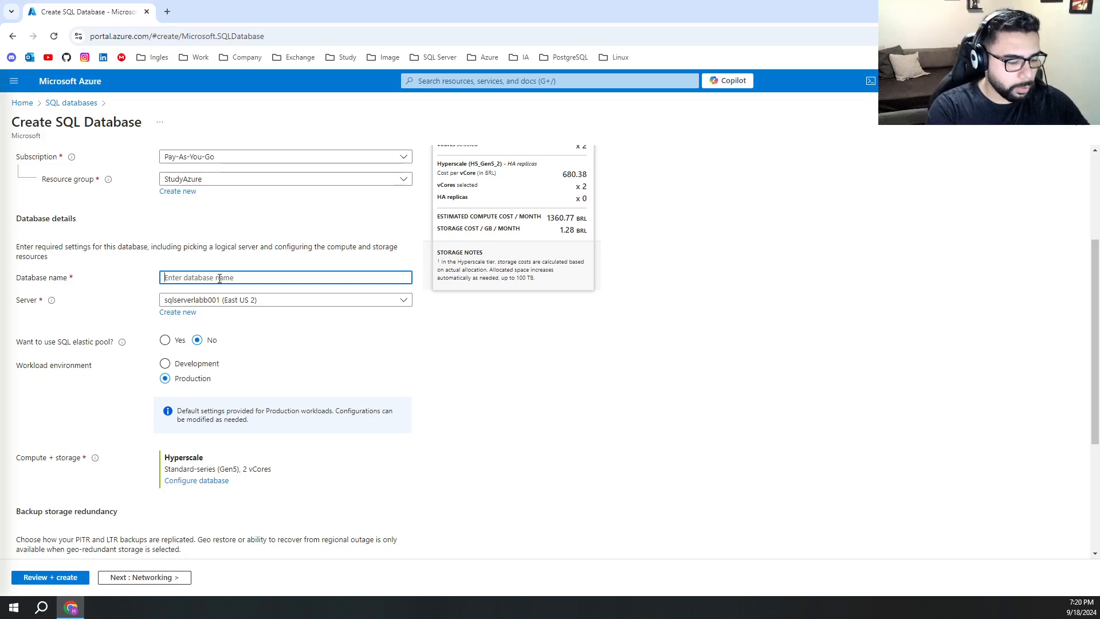
text(db_cliente)
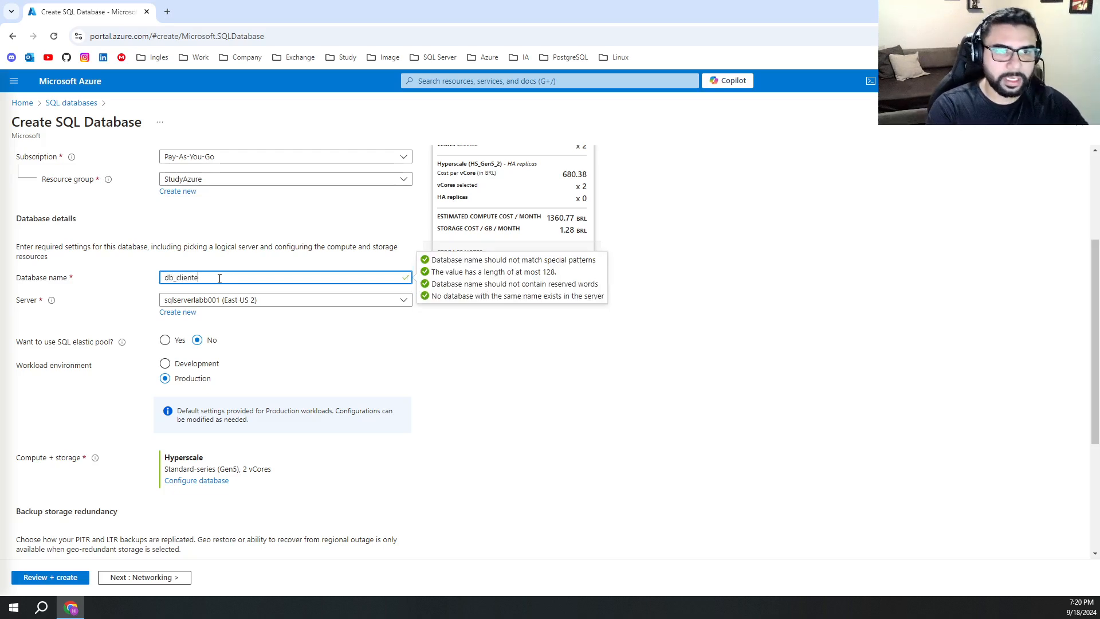
click(536, 357)
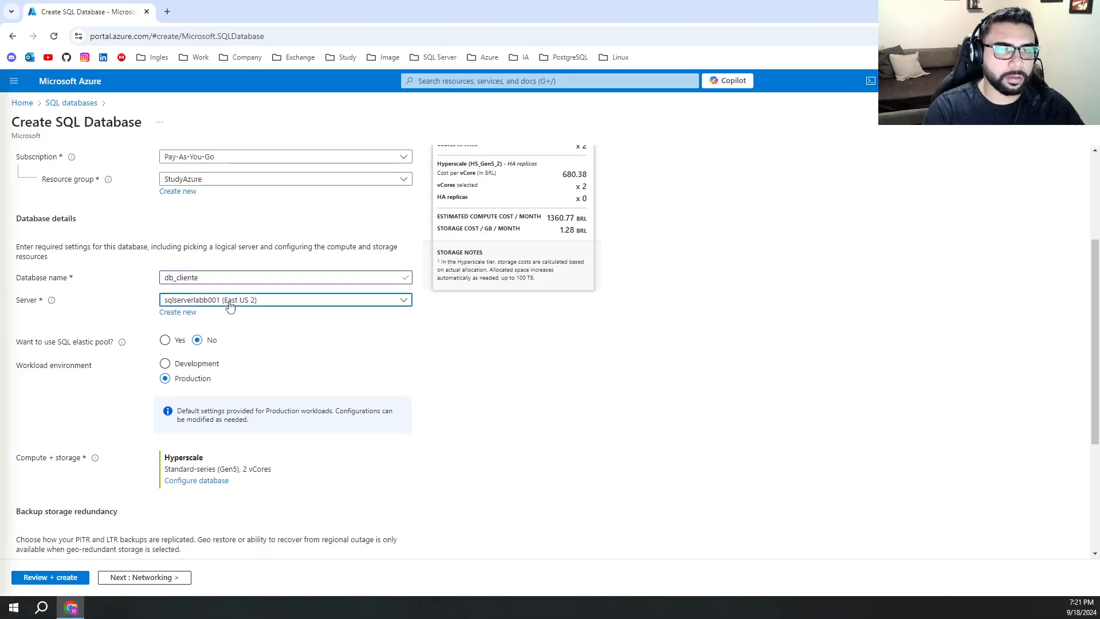
click(230, 304)
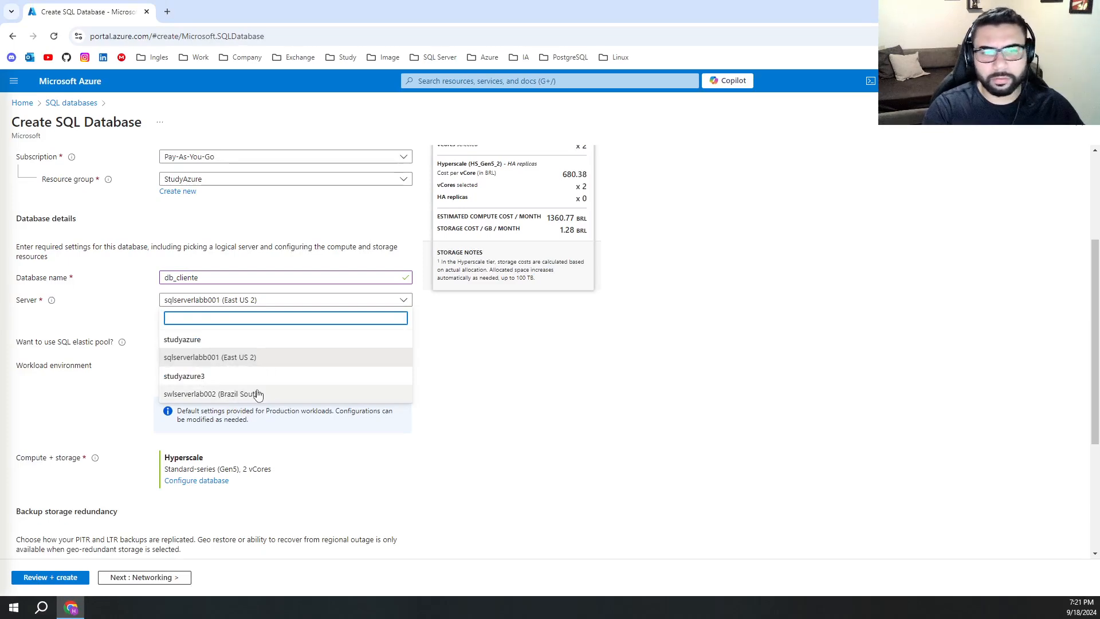
click(259, 359)
scroll(150, 285, down, 1)
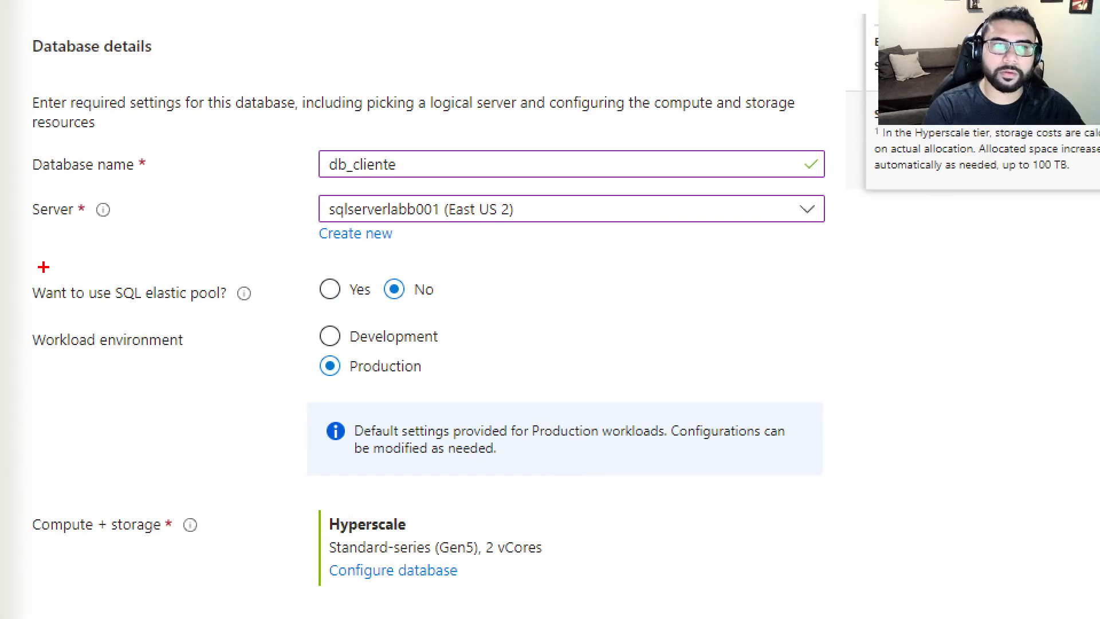
drag(24, 259, 452, 319)
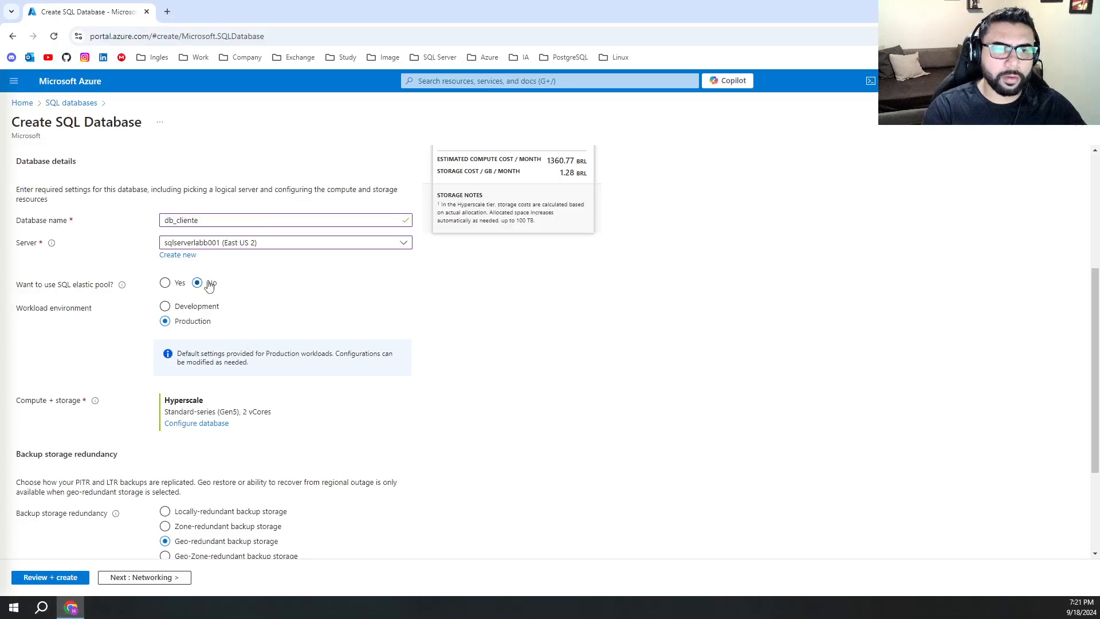
click(165, 282)
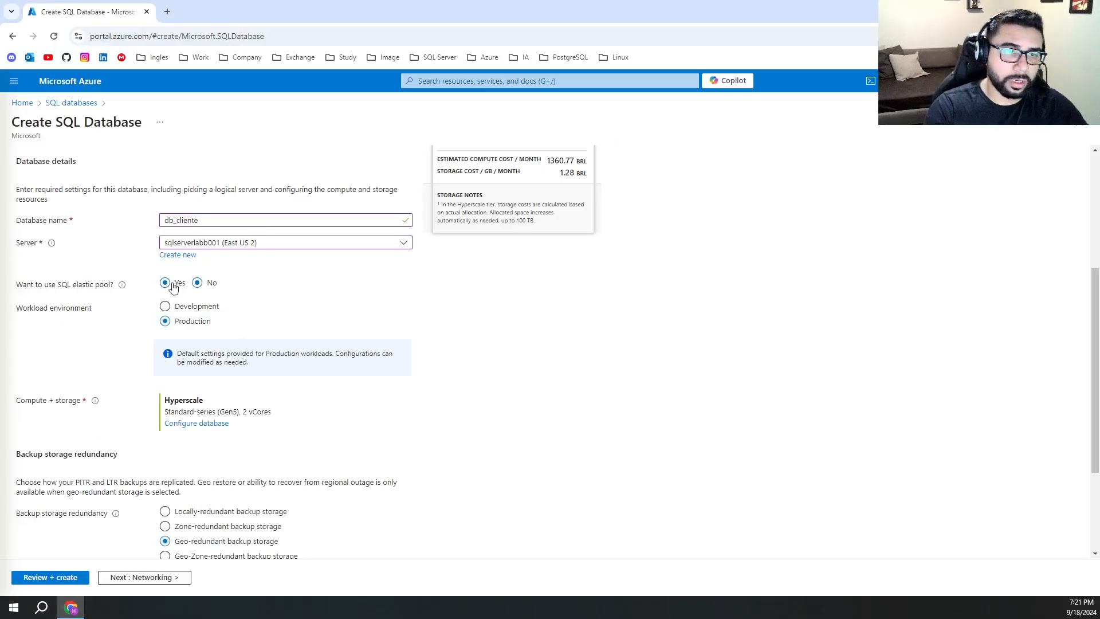
scroll(351, 322, up, 4)
scroll(226, 345, down, 3)
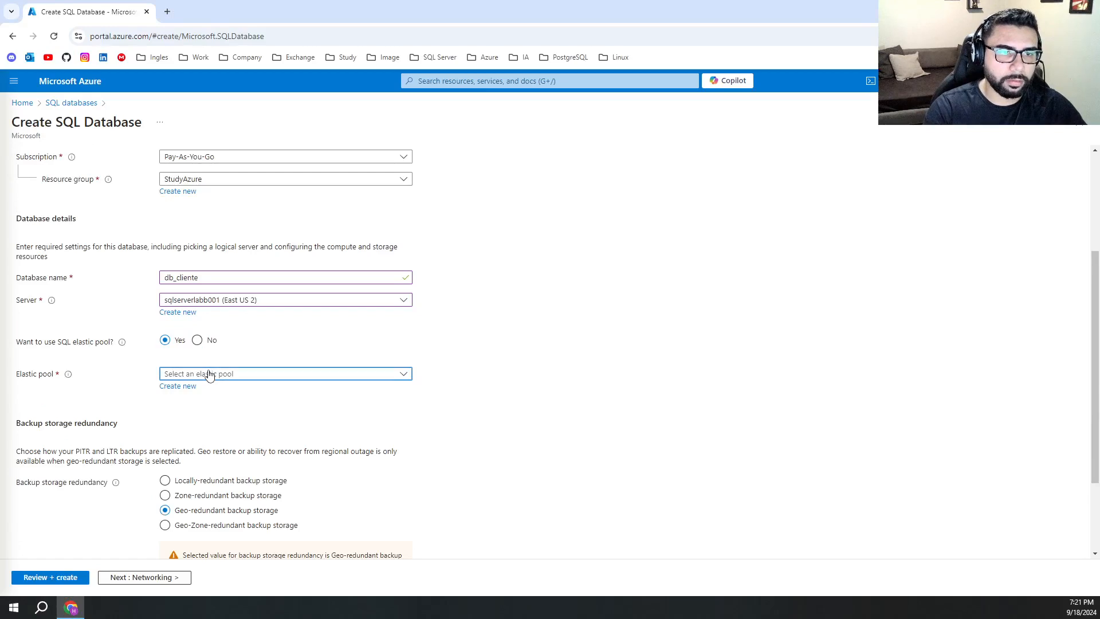
click(208, 374)
click(208, 340)
click(209, 340)
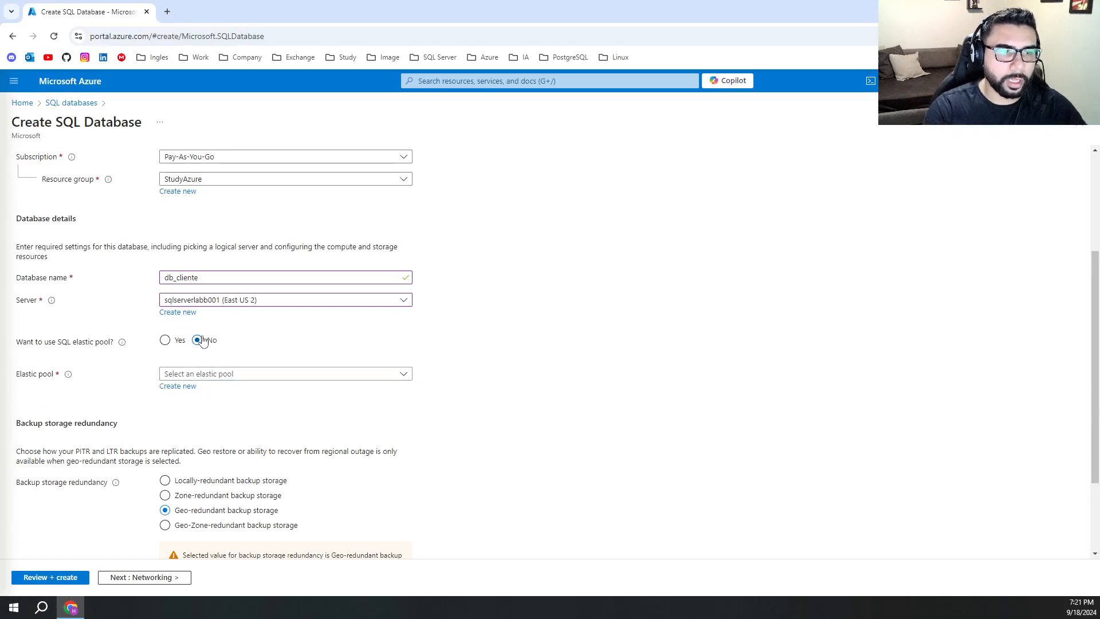
- Examine the workload environment setting and the four backup storage redundancy options for the new database
scroll(209, 326, down, 3)
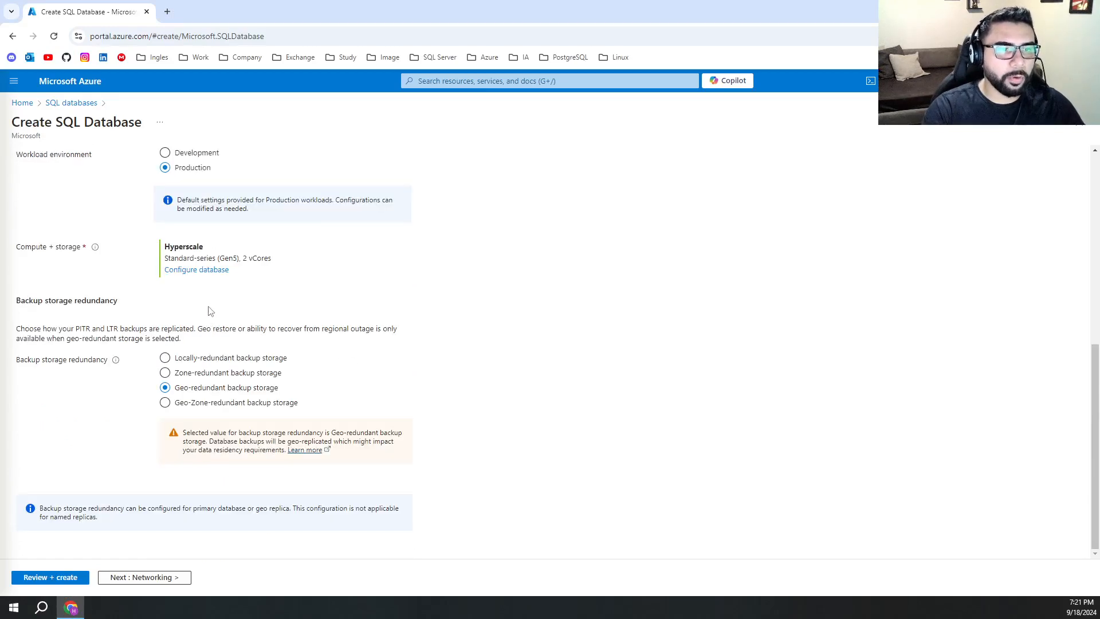
scroll(165, 252, up, 2)
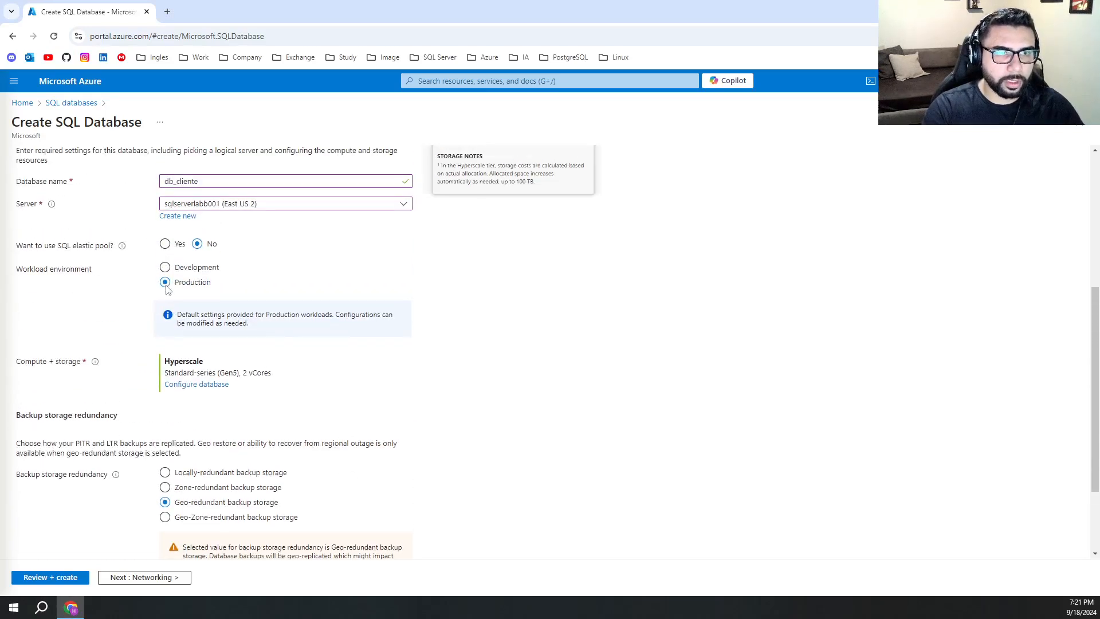
scroll(166, 286, down, 2)
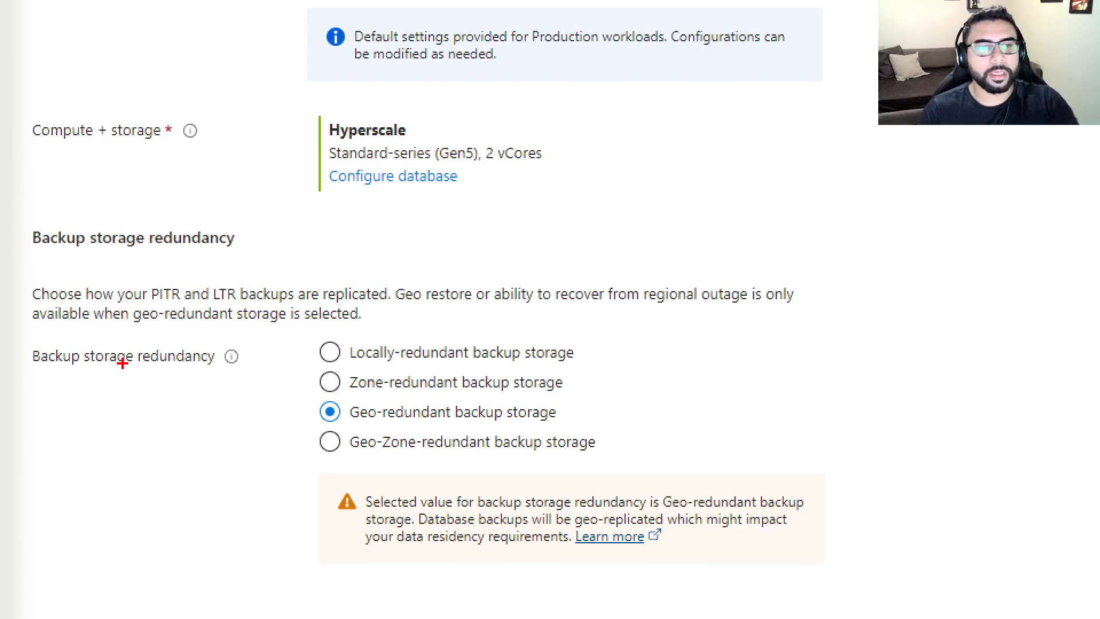
mouse_move(254, 254)
mouse_down()
mouse_move(25, 218)
mouse_move(251, 246)
mouse_up()
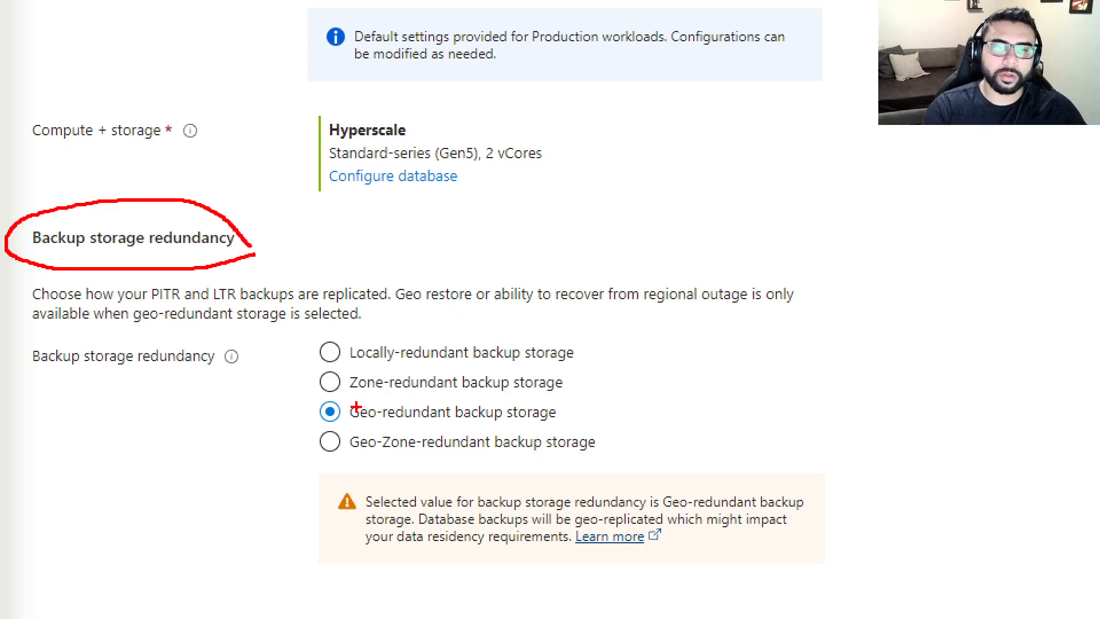
mouse_move(309, 394)
mouse_down()
mouse_move(555, 459)
mouse_move(587, 430)
mouse_up()
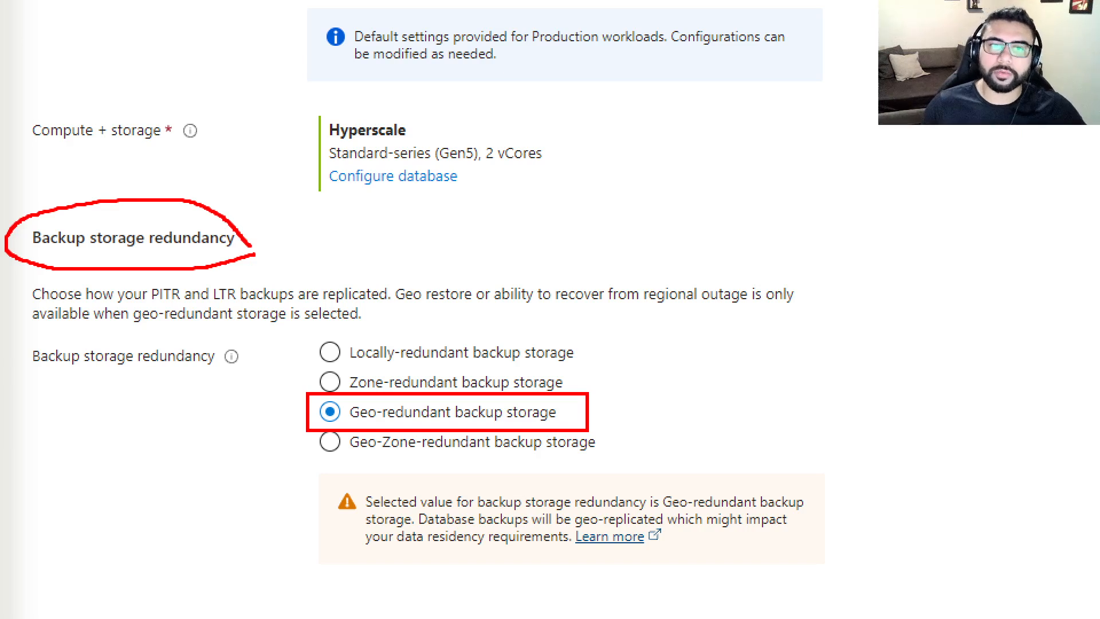
mouse_move(306, 325)
mouse_down()
mouse_move(396, 358)
mouse_move(614, 372)
mouse_up()
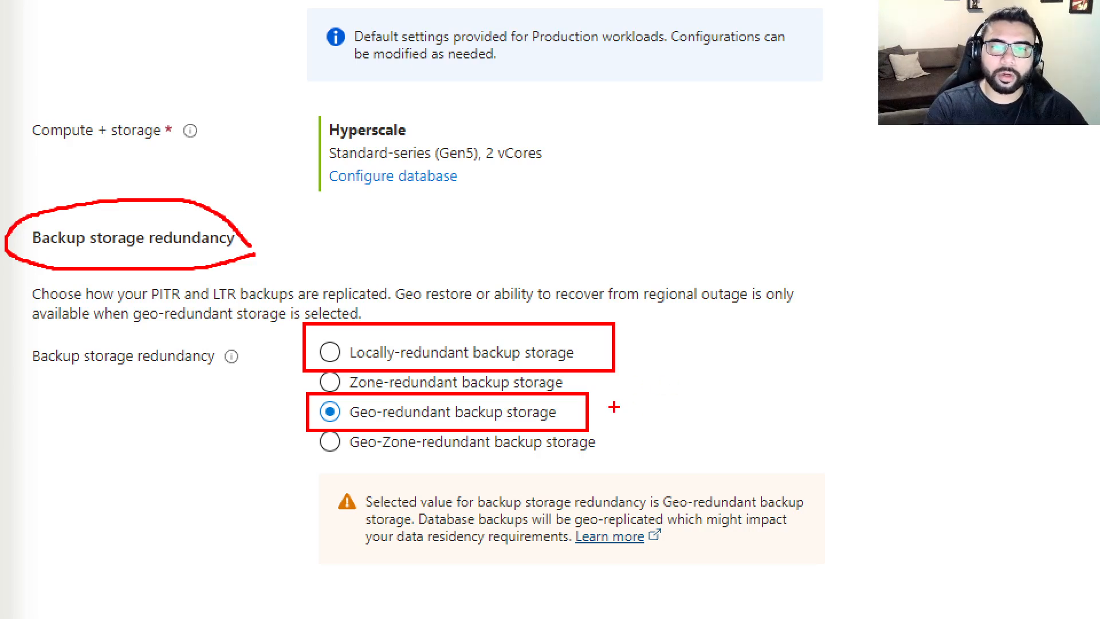
mouse_move(626, 407)
mouse_down()
mouse_move(714, 367)
mouse_move(620, 403)
mouse_up()
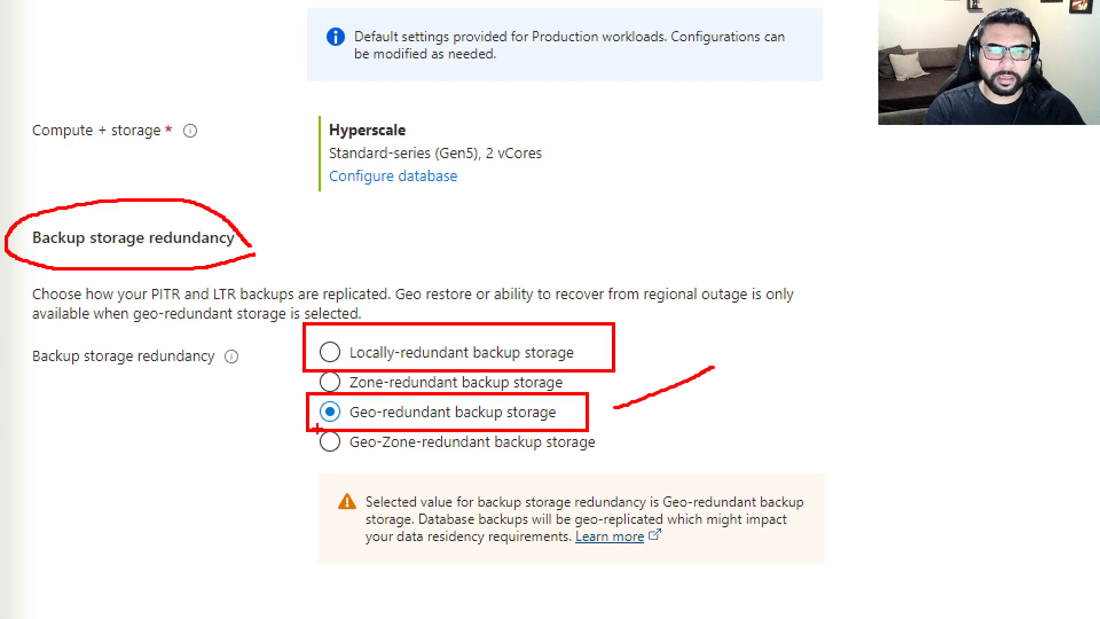
mouse_move(310, 426)
mouse_down()
mouse_move(426, 461)
mouse_move(627, 462)
mouse_move(616, 462)
mouse_up()
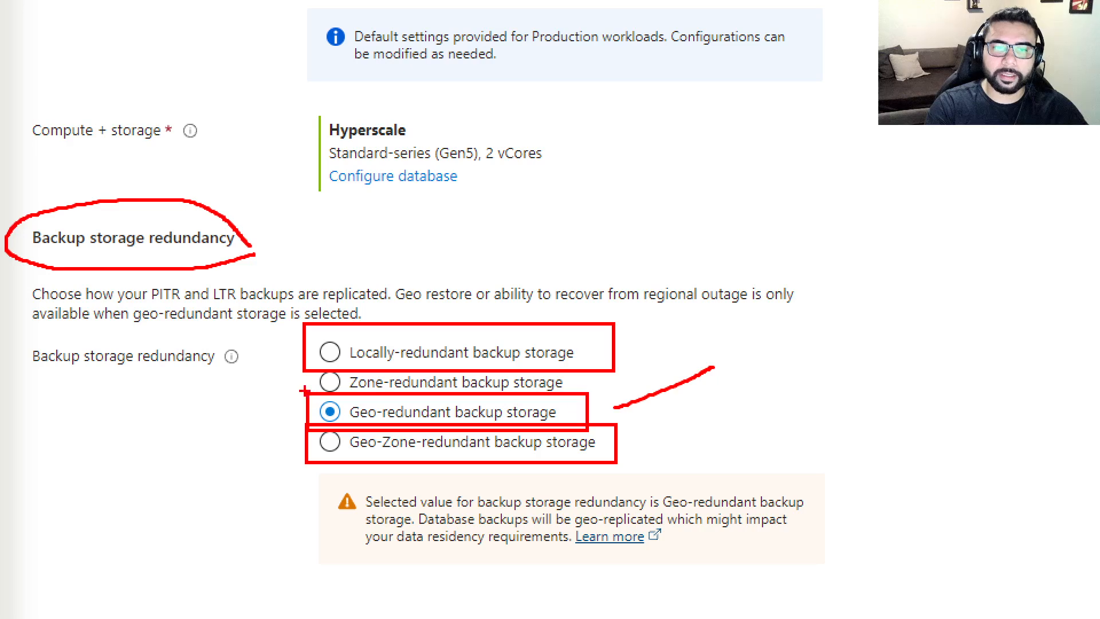
drag(304, 392, 605, 425)
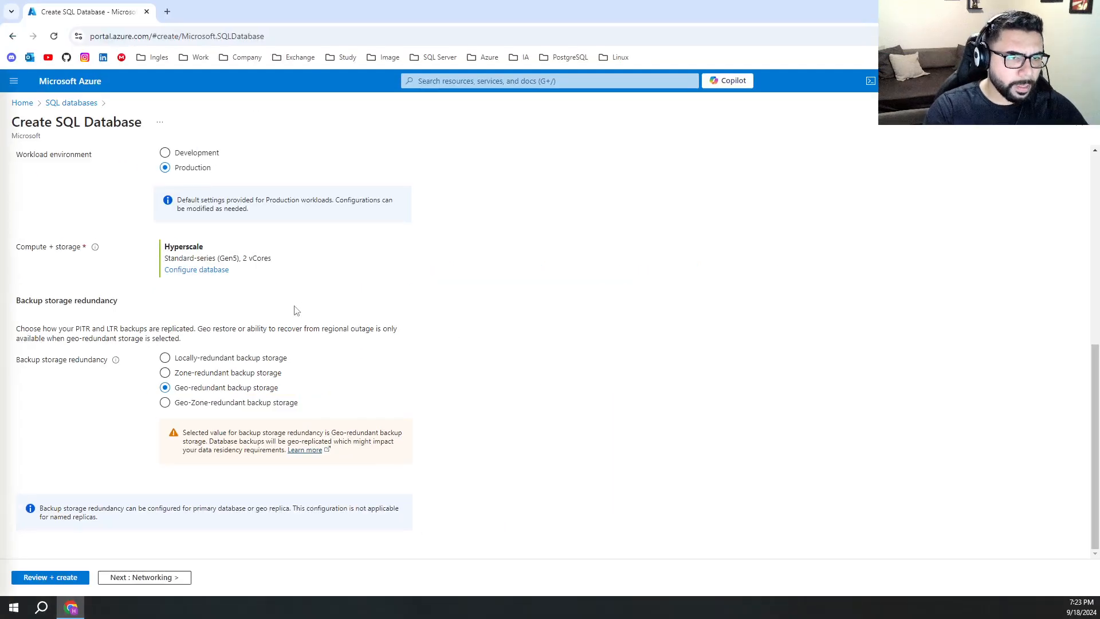
- Open the compute and storage configuration of the new database and set the service tier to General Purpose (Most budget friendly)
scroll(296, 309, up, 2)
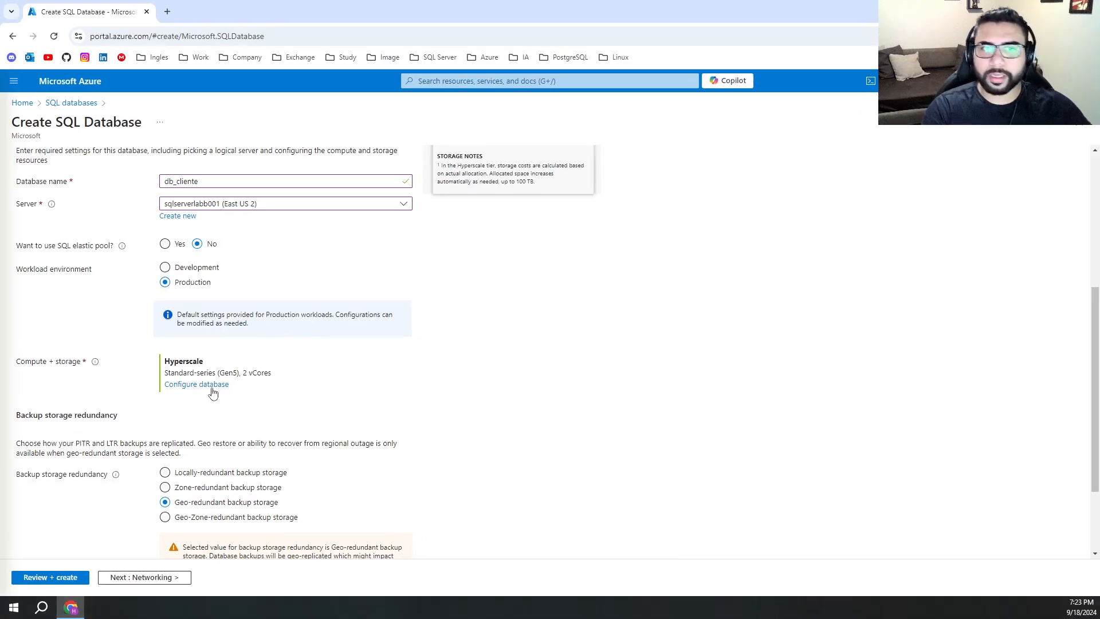
click(197, 384)
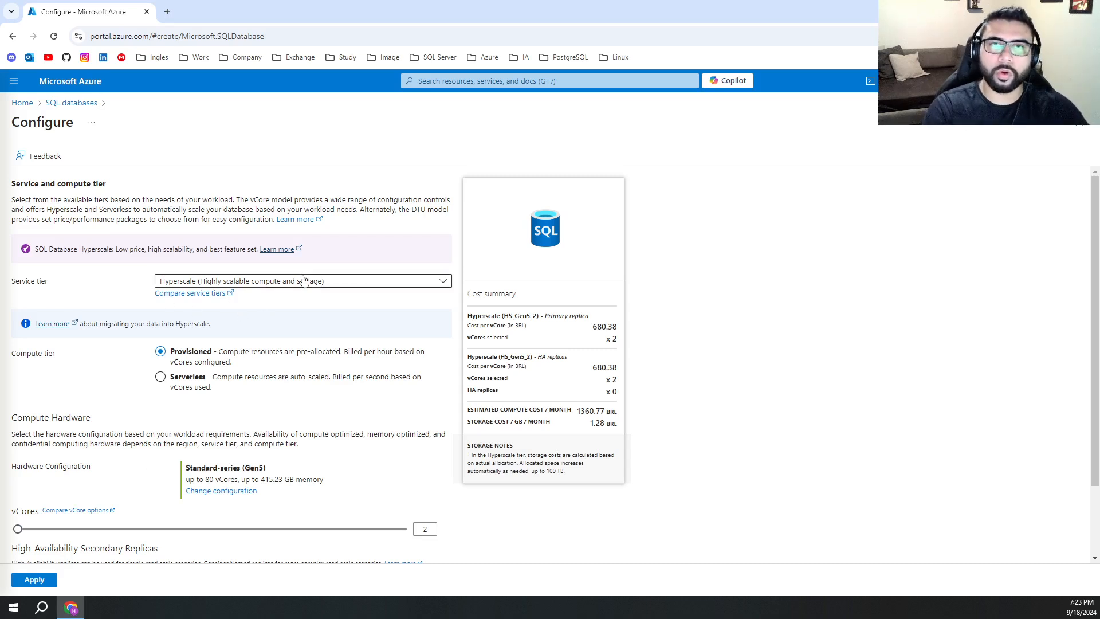
click(233, 286)
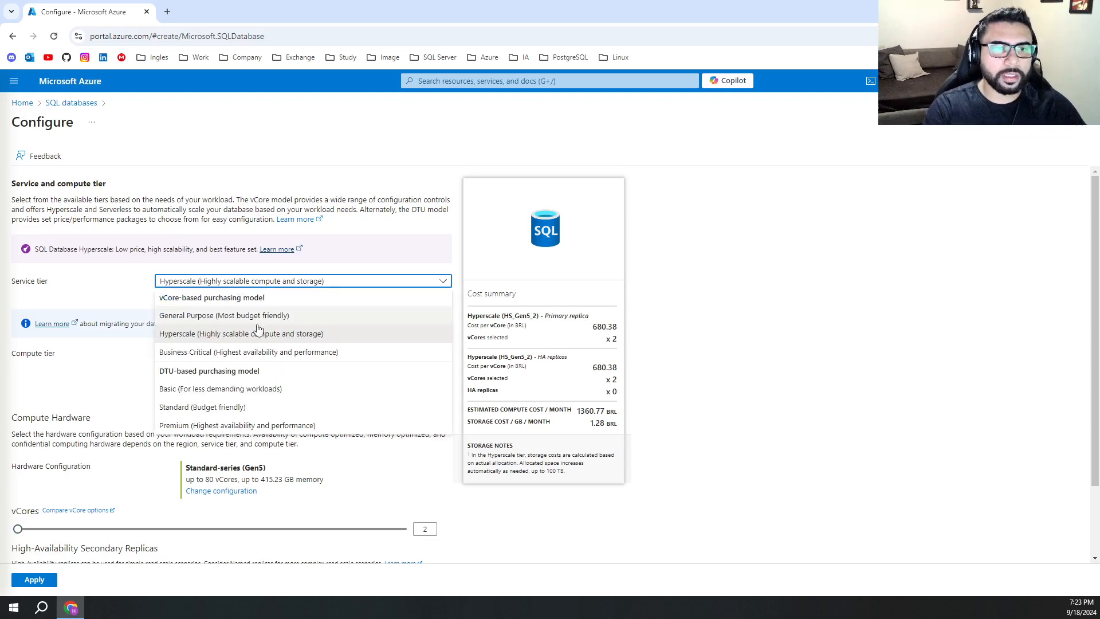
click(229, 321)
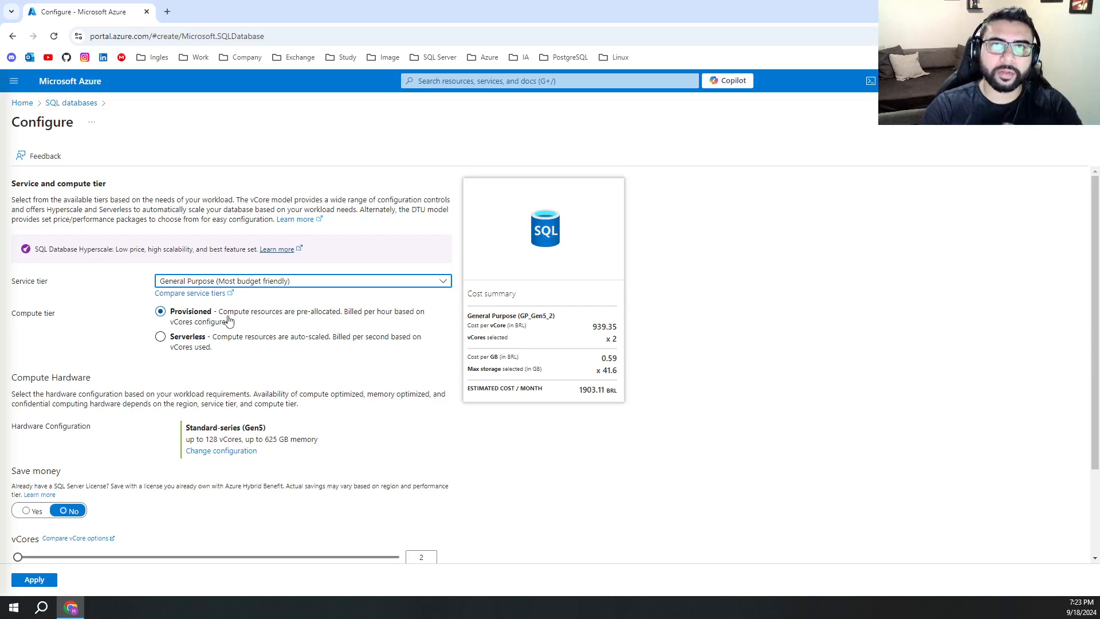
click(270, 280)
drag(74, 380, 476, 412)
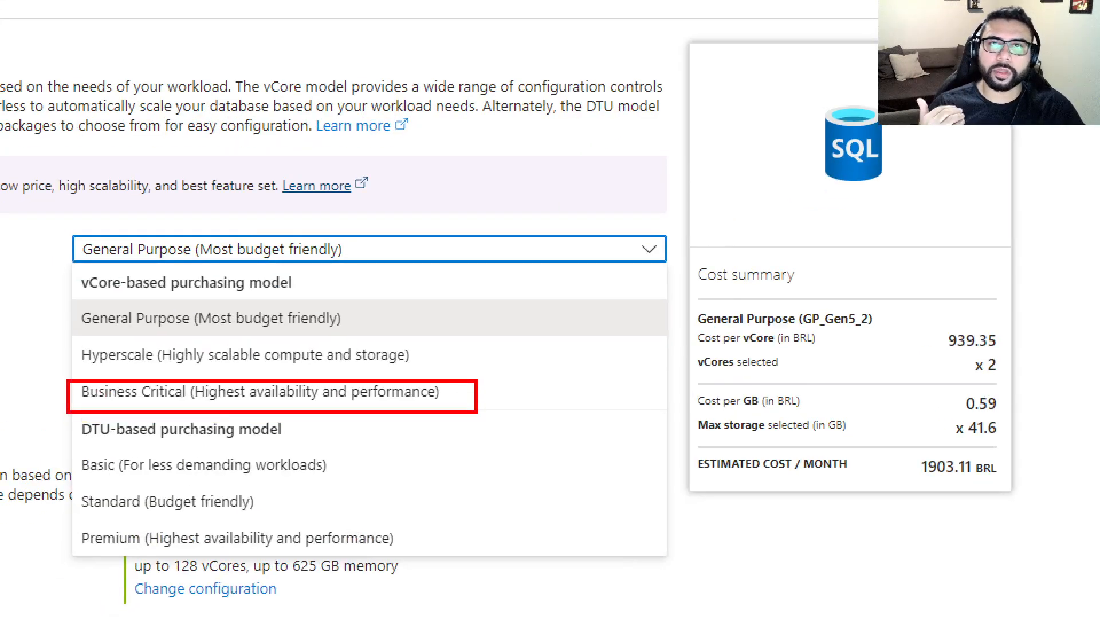
key(Escape)
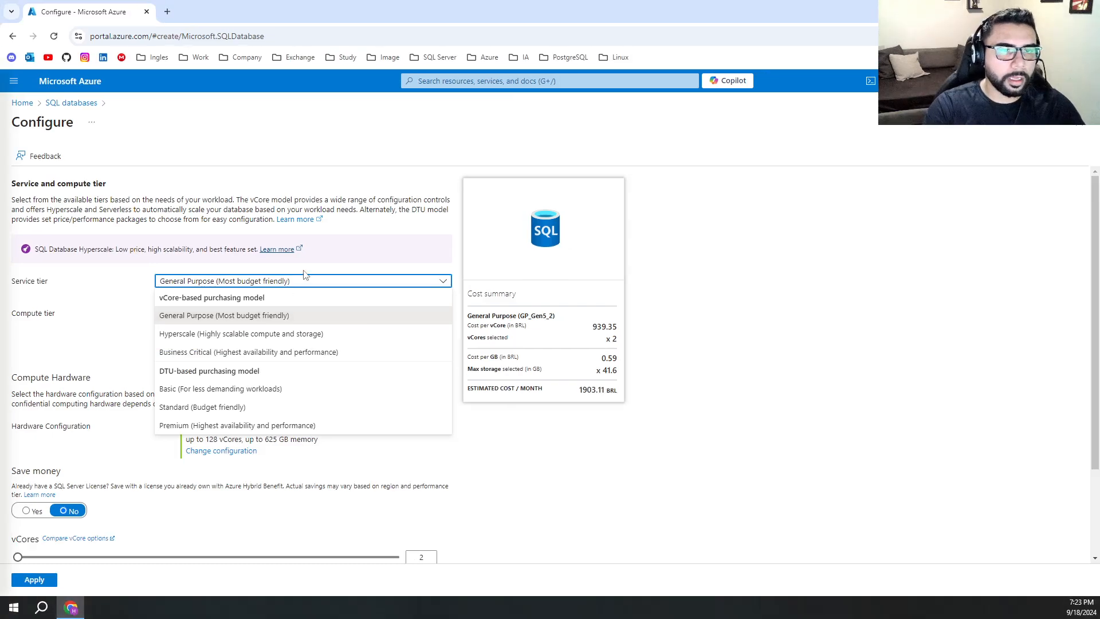
click(306, 276)
- Try a data max size of 1024 GB and bring it back down to 29 GB, keeping 2 vCores
scroll(208, 322, down, 2)
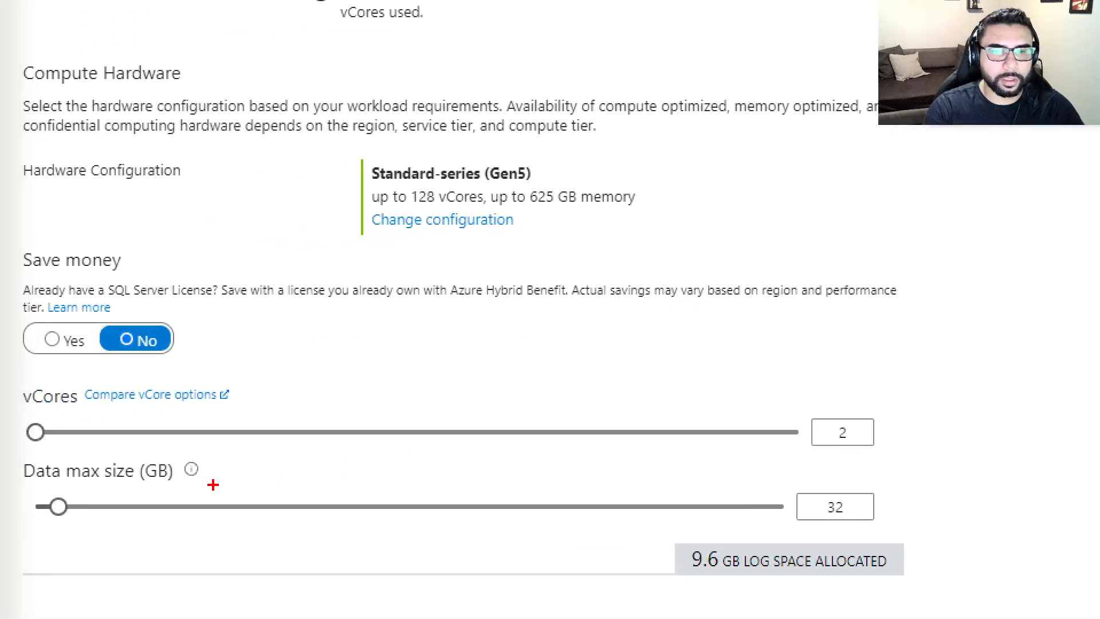
mouse_move(822, 535)
mouse_down()
mouse_move(789, 485)
mouse_move(842, 522)
mouse_move(808, 521)
mouse_up()
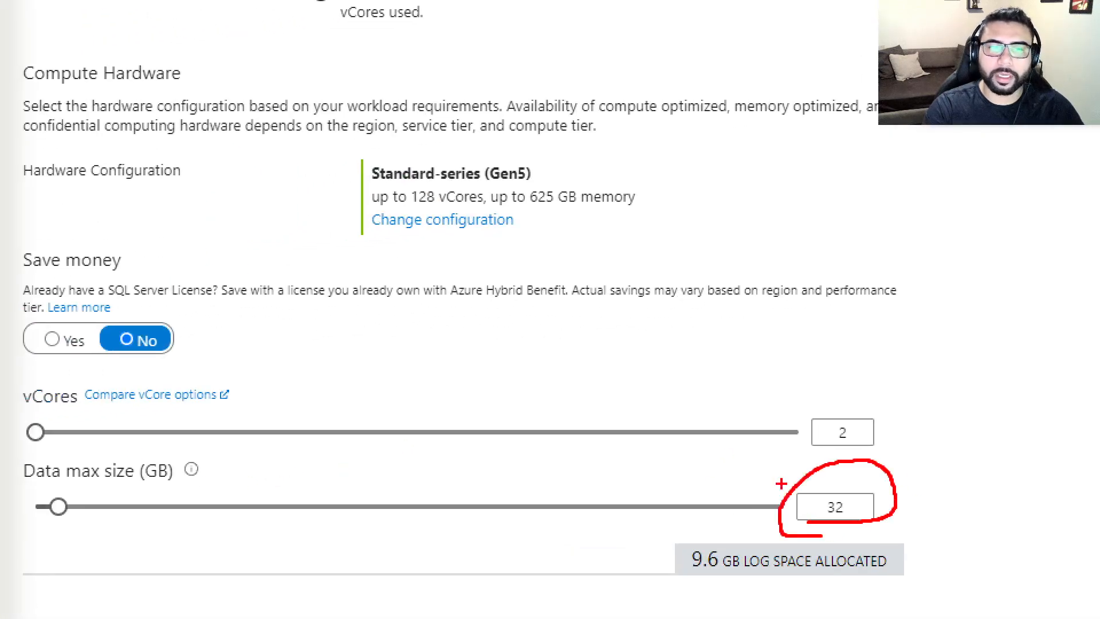
mouse_move(39, 394)
mouse_down()
mouse_move(20, 388)
mouse_move(26, 466)
mouse_move(48, 484)
mouse_up()
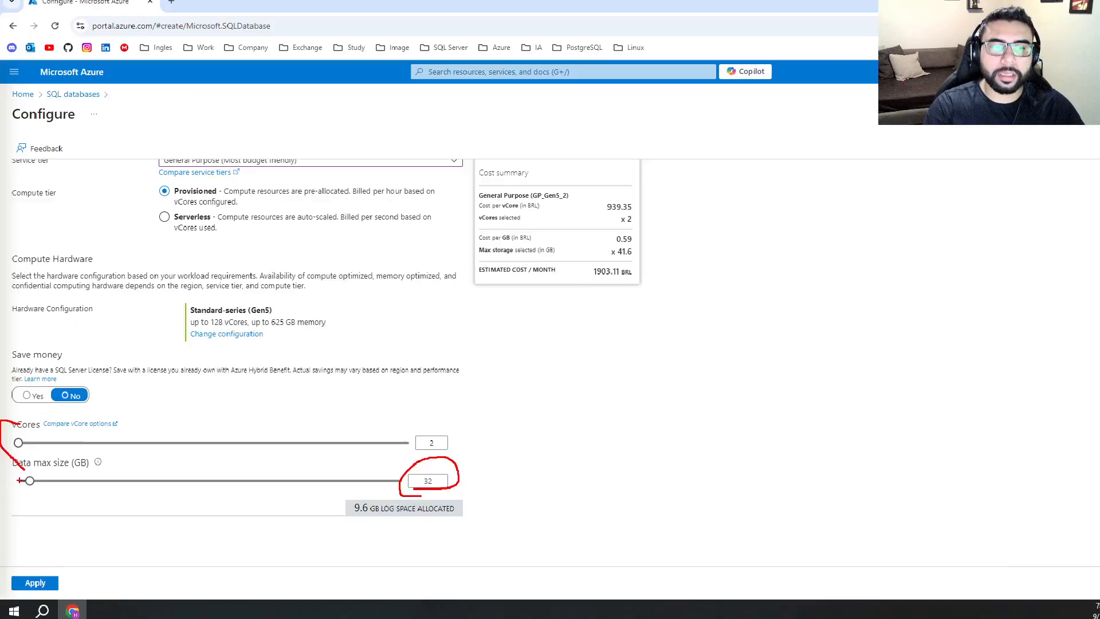
drag(30, 482, 428, 481)
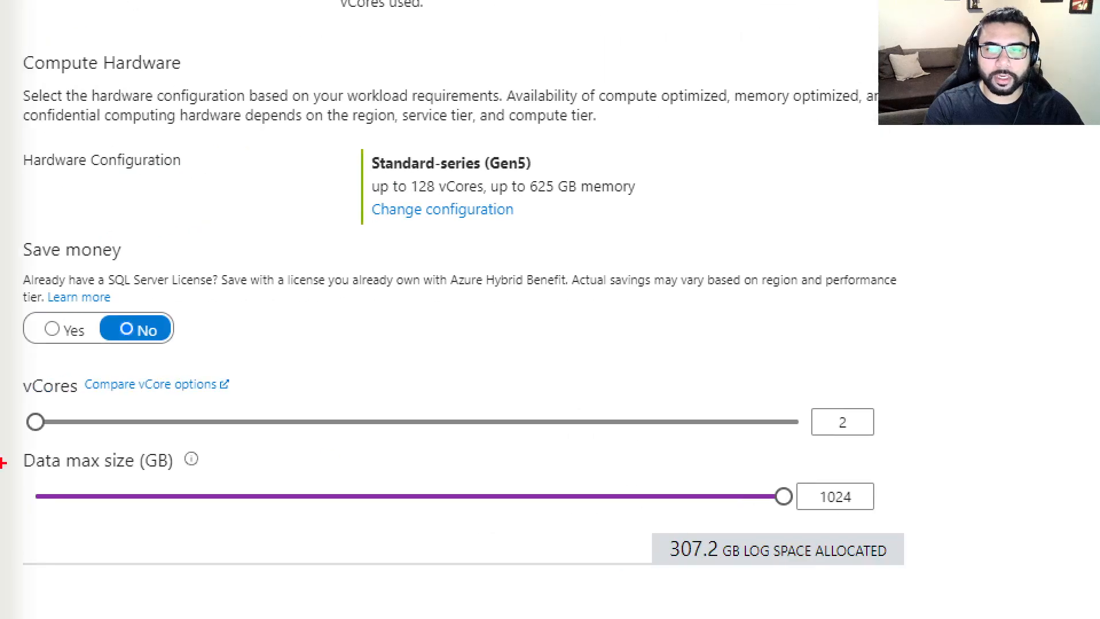
mouse_move(823, 458)
mouse_down()
mouse_move(950, 401)
mouse_move(843, 440)
mouse_up()
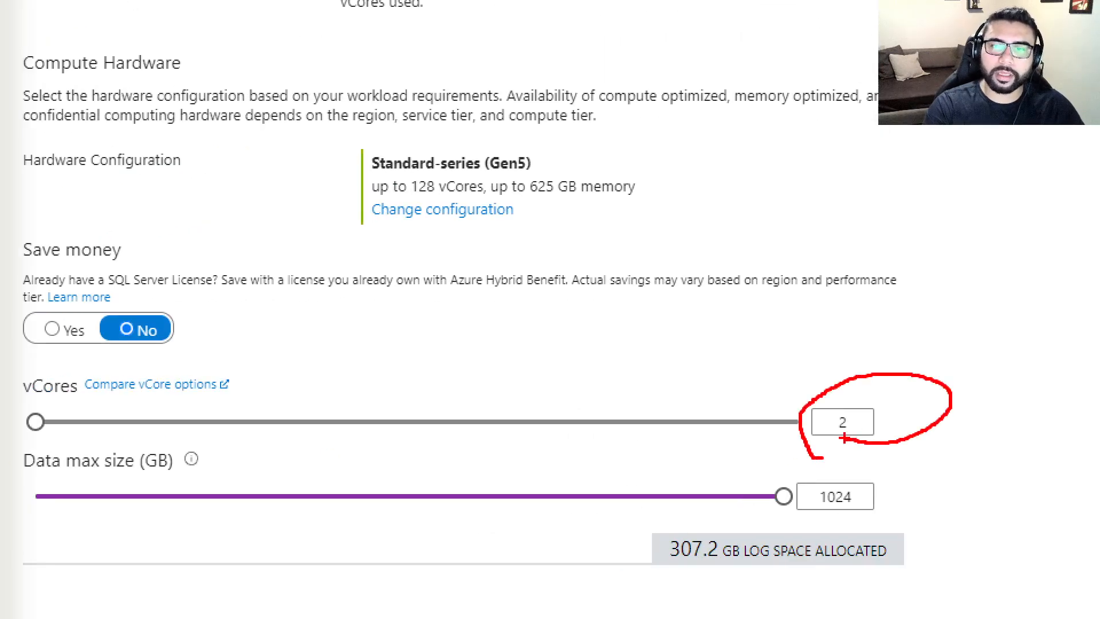
key(Escape)
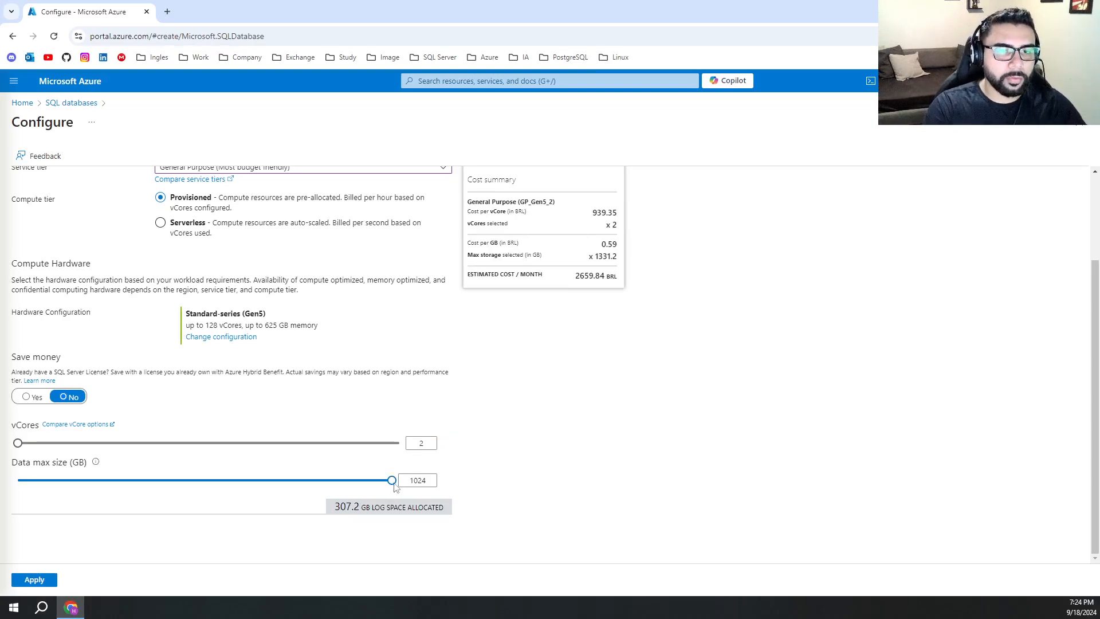
drag(391, 480, 29, 484)
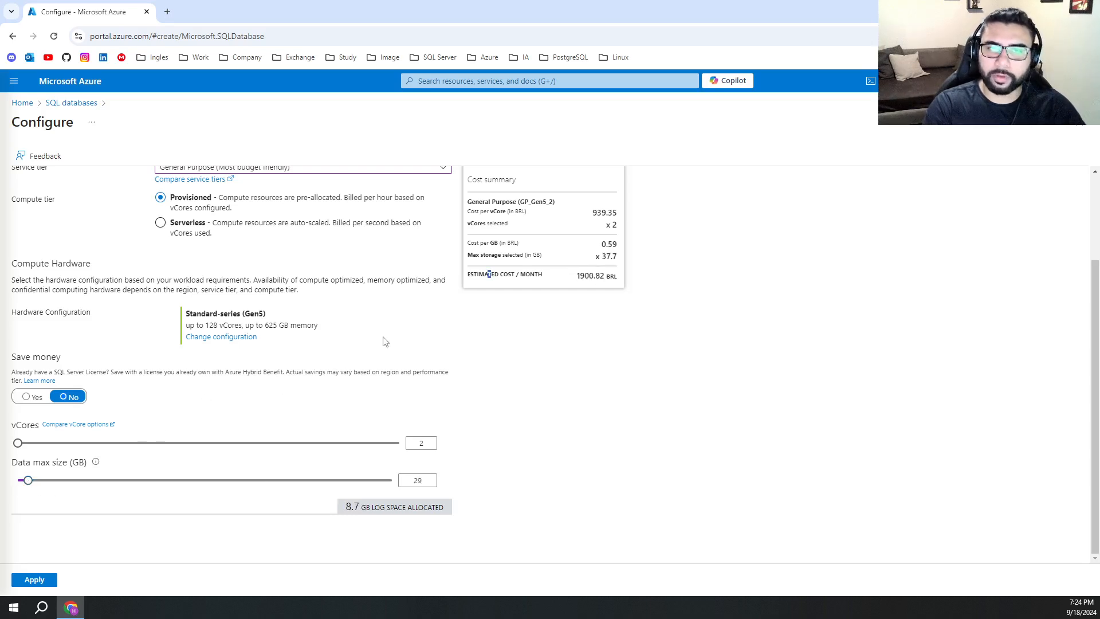
- Examine the provisioned General Purpose cost summary, including the vCore cost, the cost per GB and the estimated monthly cost
scroll(607, 301, up, 2)
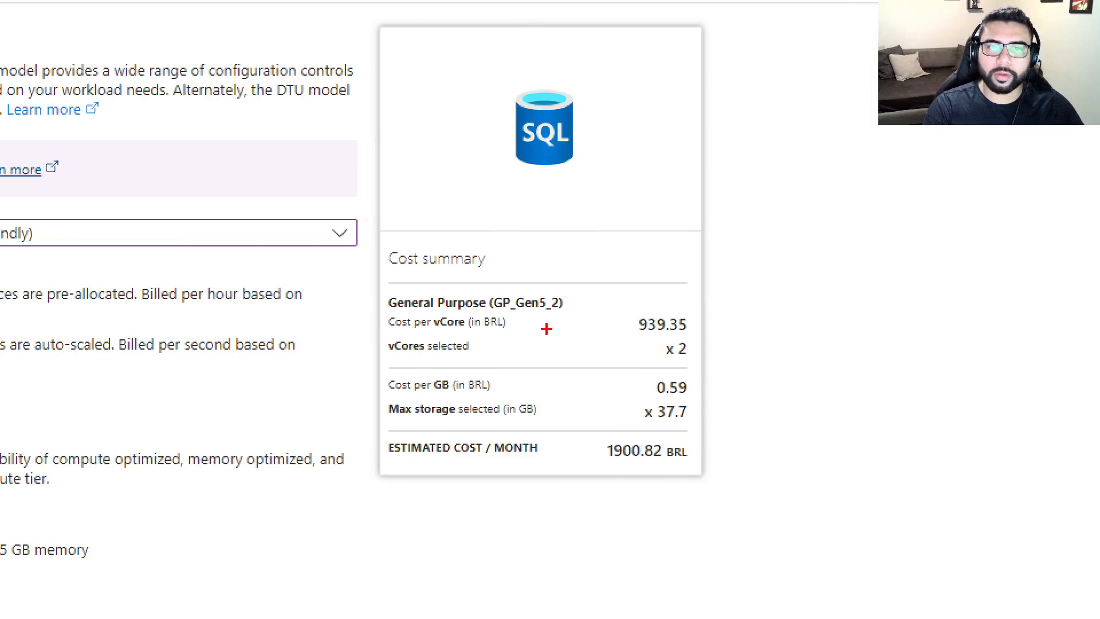
mouse_move(362, 287)
mouse_down()
mouse_move(487, 312)
mouse_move(578, 311)
mouse_up()
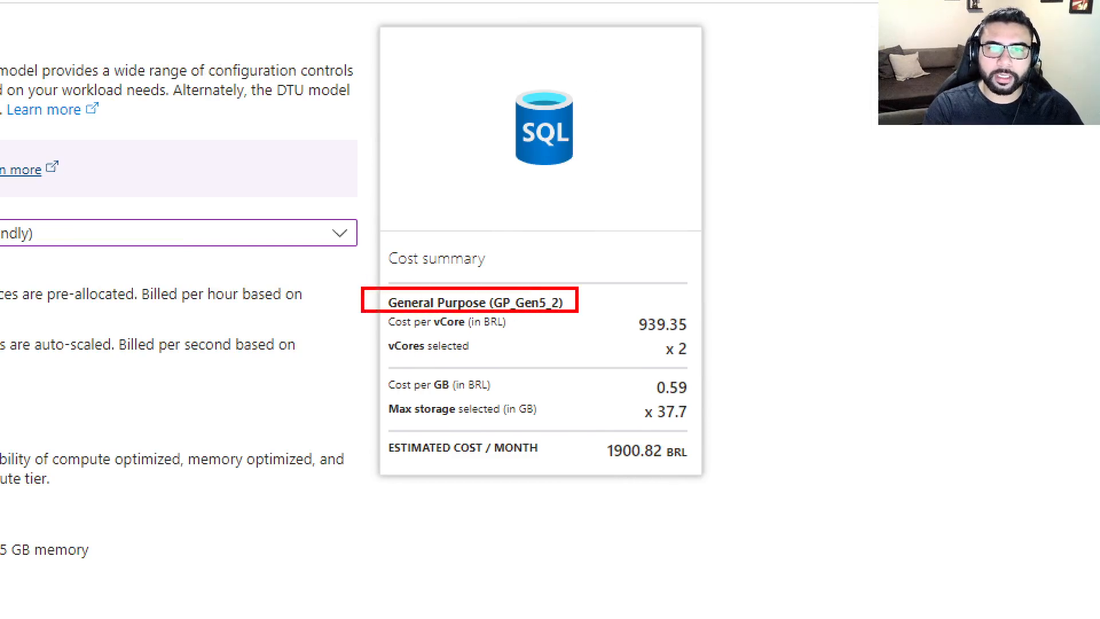
drag(378, 334, 702, 360)
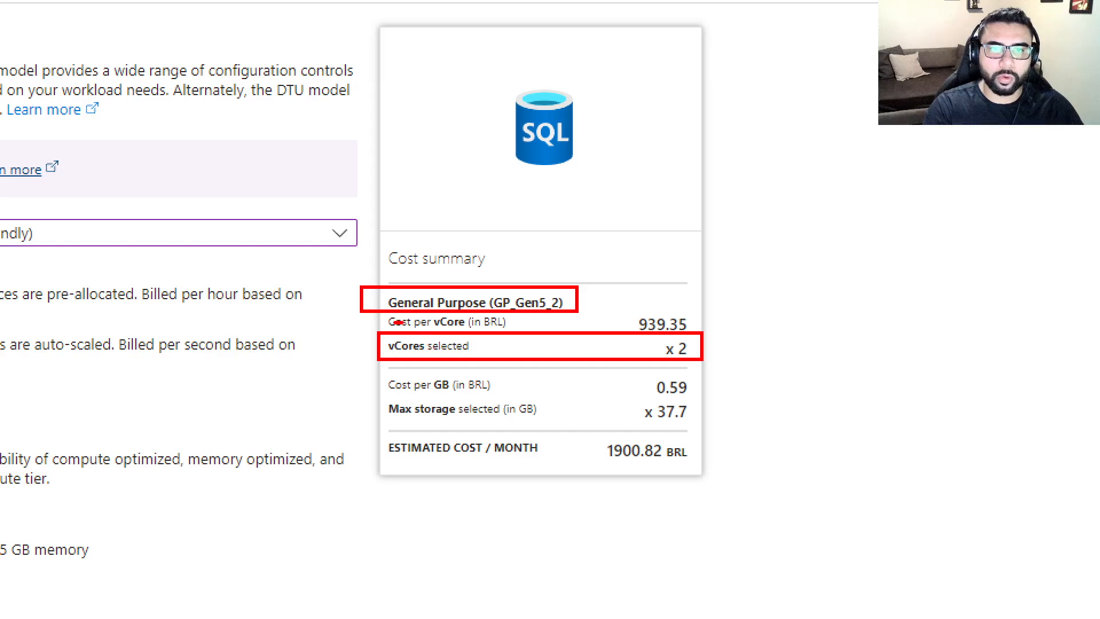
drag(401, 320, 500, 319)
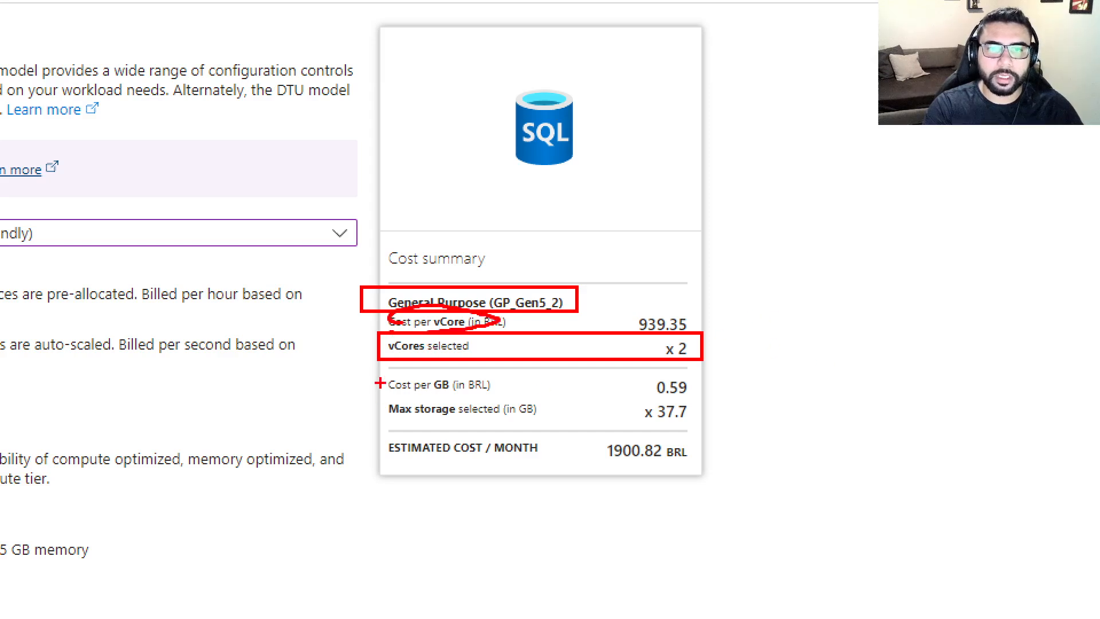
mouse_move(373, 371)
mouse_down()
mouse_move(628, 405)
mouse_move(708, 407)
mouse_move(707, 396)
mouse_move(642, 416)
mouse_move(689, 410)
mouse_up()
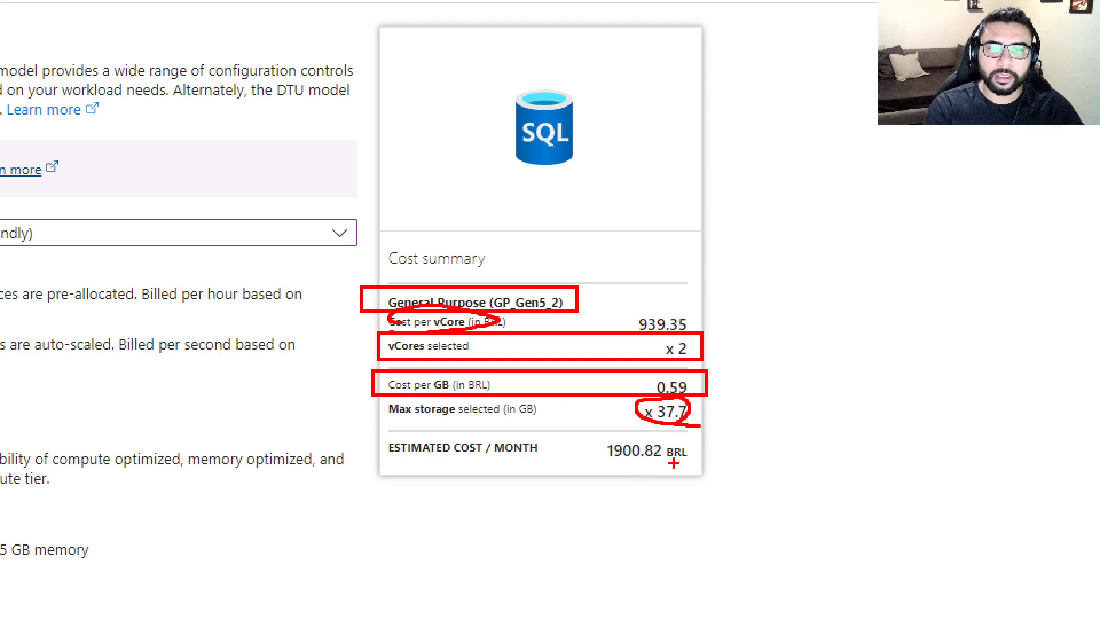
mouse_move(674, 463)
mouse_down()
mouse_move(596, 457)
mouse_move(703, 436)
mouse_move(659, 461)
mouse_up()
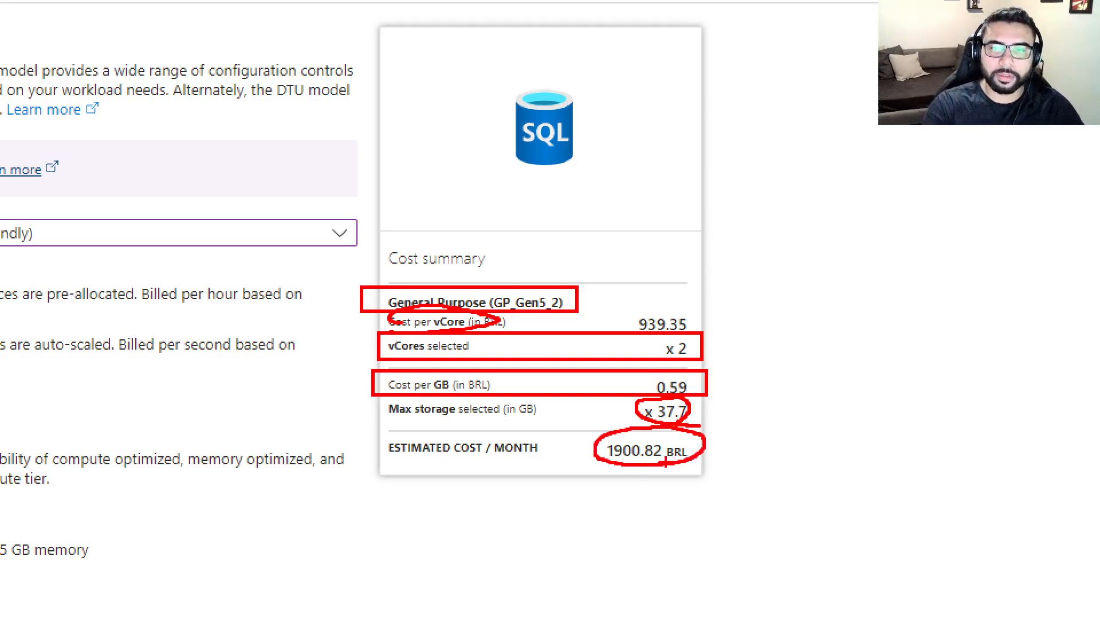
key(Escape)
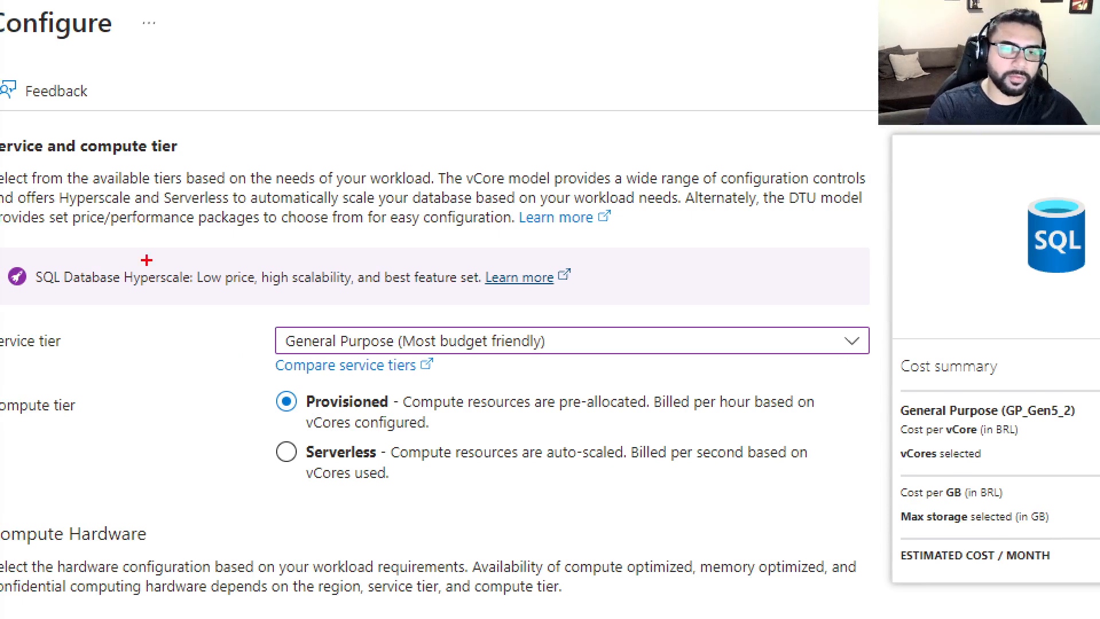
- Switch the compute tier to Serverless and check its estimated monthly storage cost
mouse_move(352, 483)
mouse_down()
mouse_move(284, 422)
mouse_move(375, 492)
mouse_up()
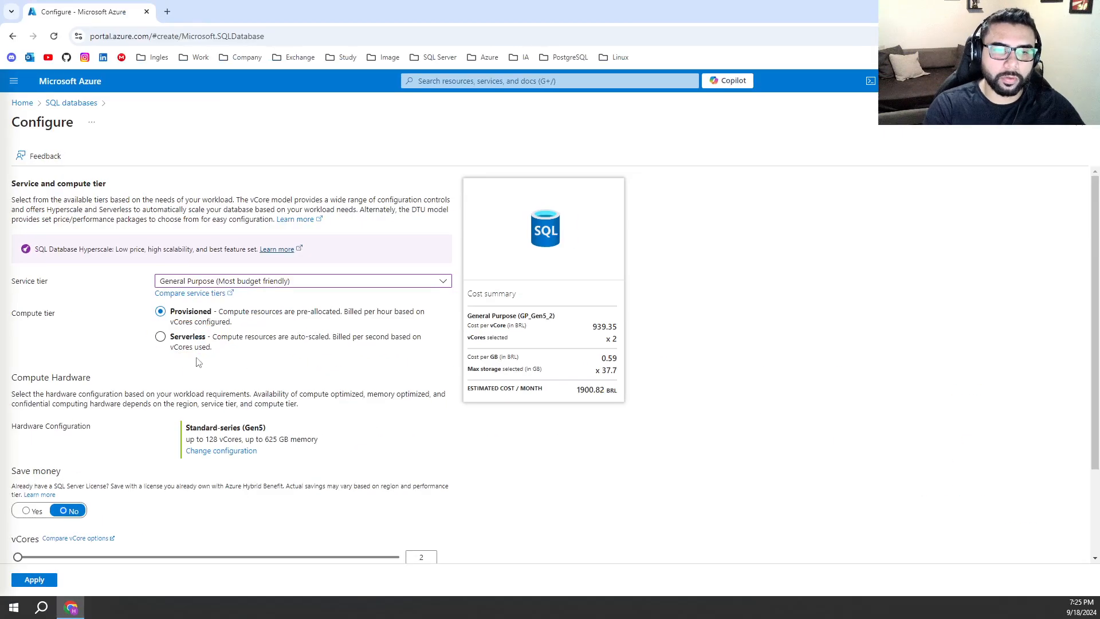
click(286, 451)
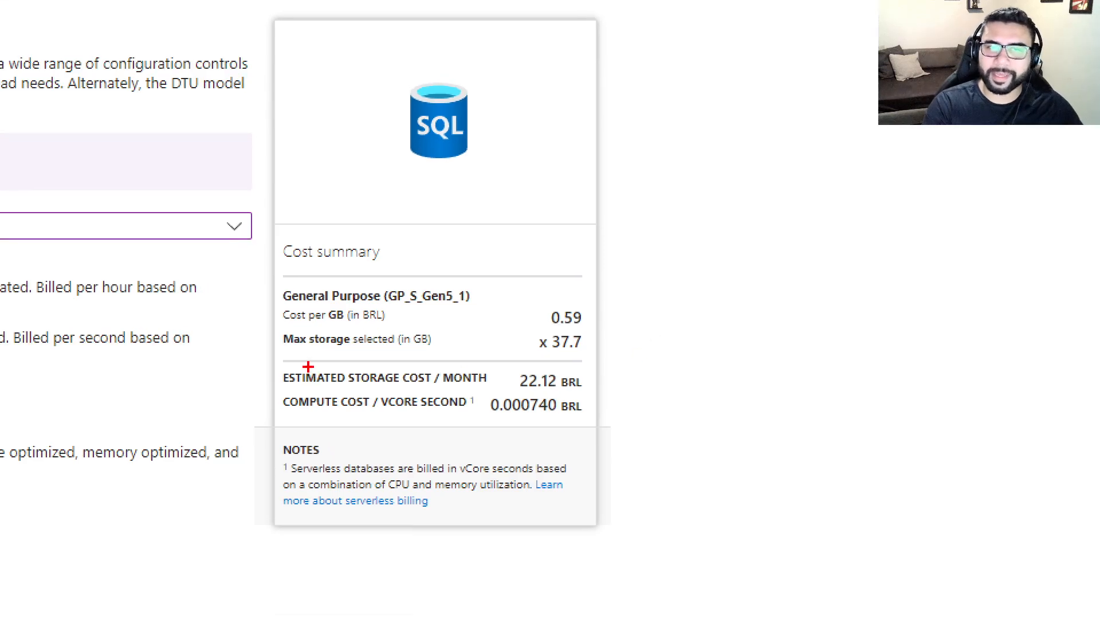
drag(271, 361, 595, 396)
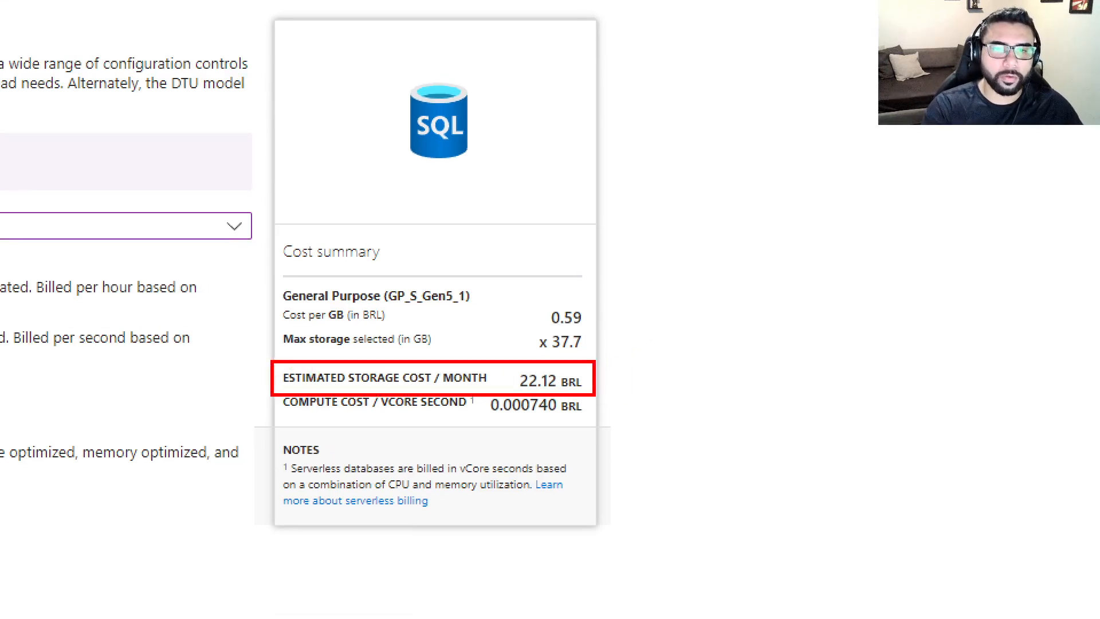
scroll(198, 335, down, 4)
scroll(224, 315, up, 4)
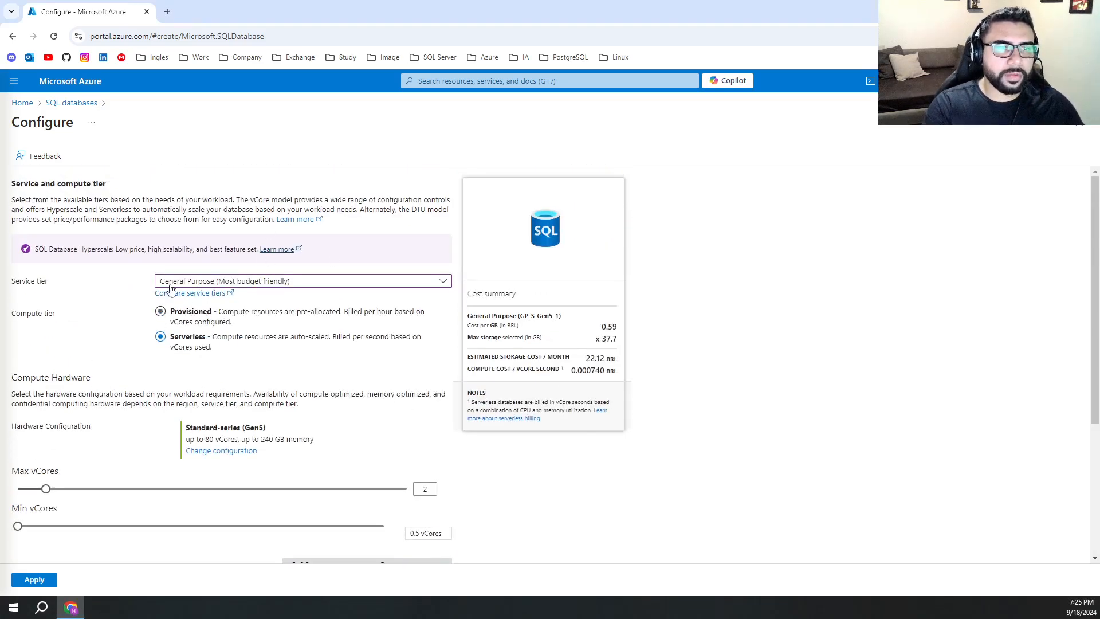
- Review the serverless auto-pause delay settings and disable auto-pause for the database
scroll(235, 319, down, 1)
scroll(234, 319, down, 2)
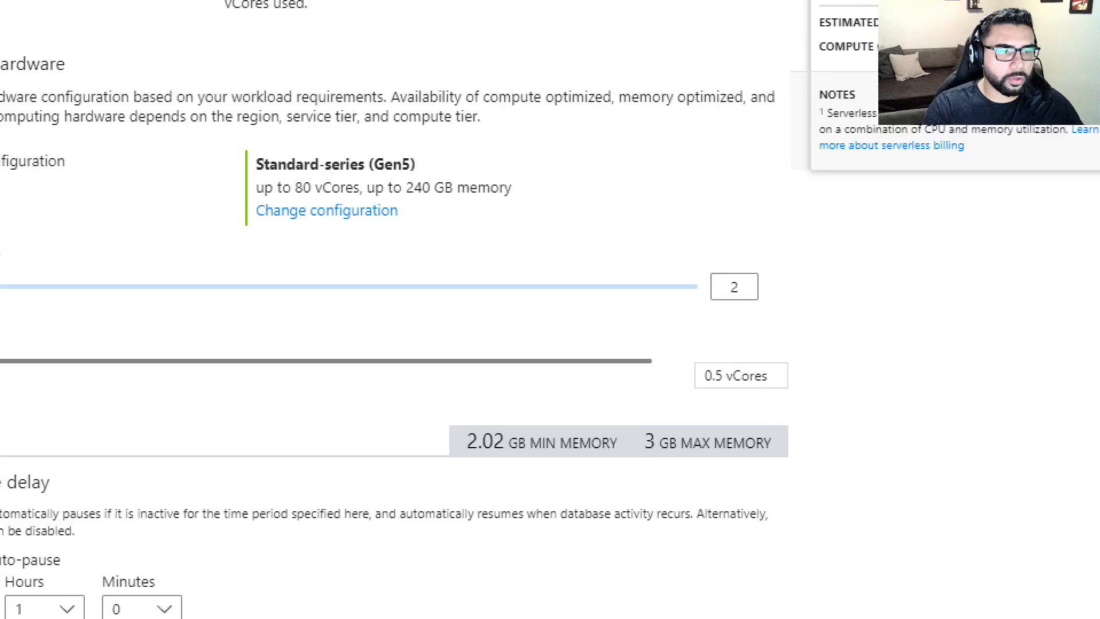
mouse_move(14, 234)
mouse_down()
mouse_move(288, 293)
mouse_move(183, 274)
mouse_up()
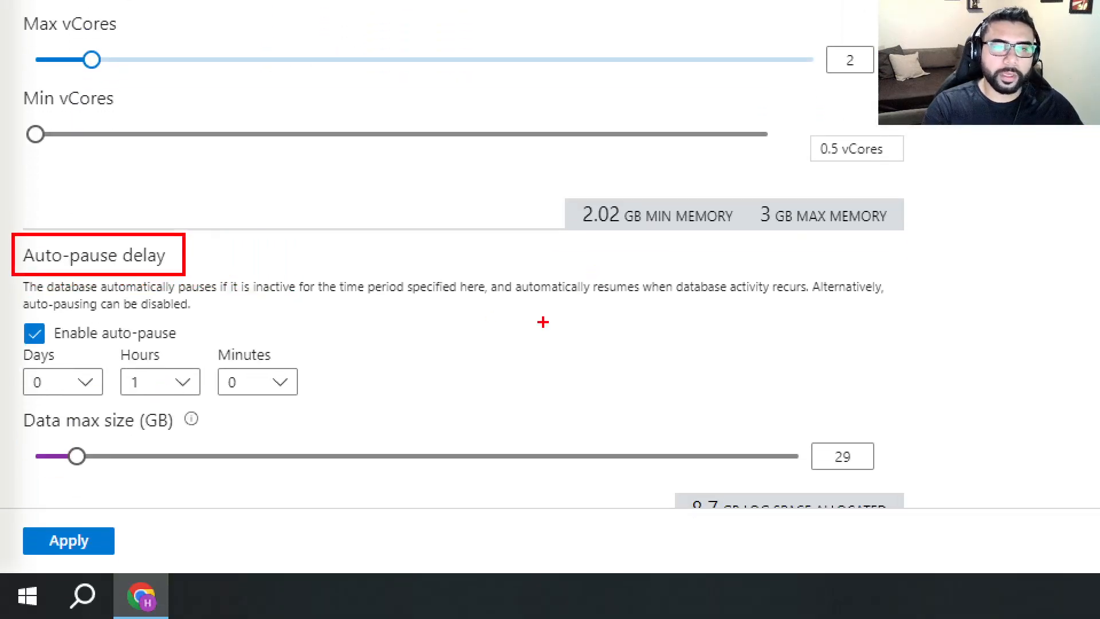
drag(374, 139, 513, 351)
drag(490, 239, 667, 263)
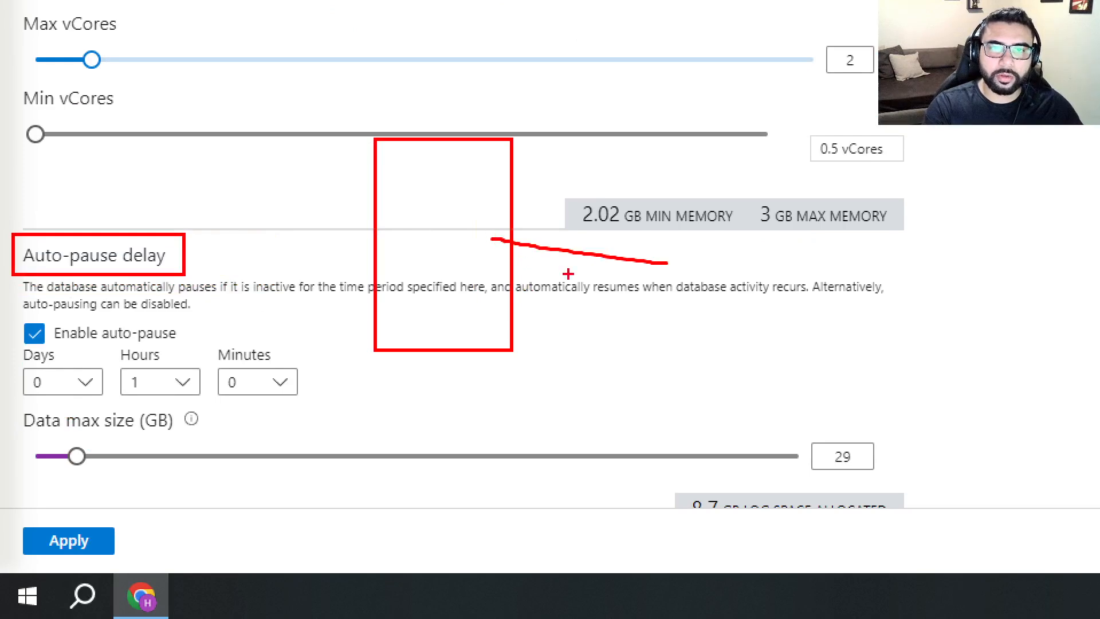
mouse_move(140, 395)
mouse_down()
mouse_move(127, 378)
mouse_move(138, 393)
mouse_up()
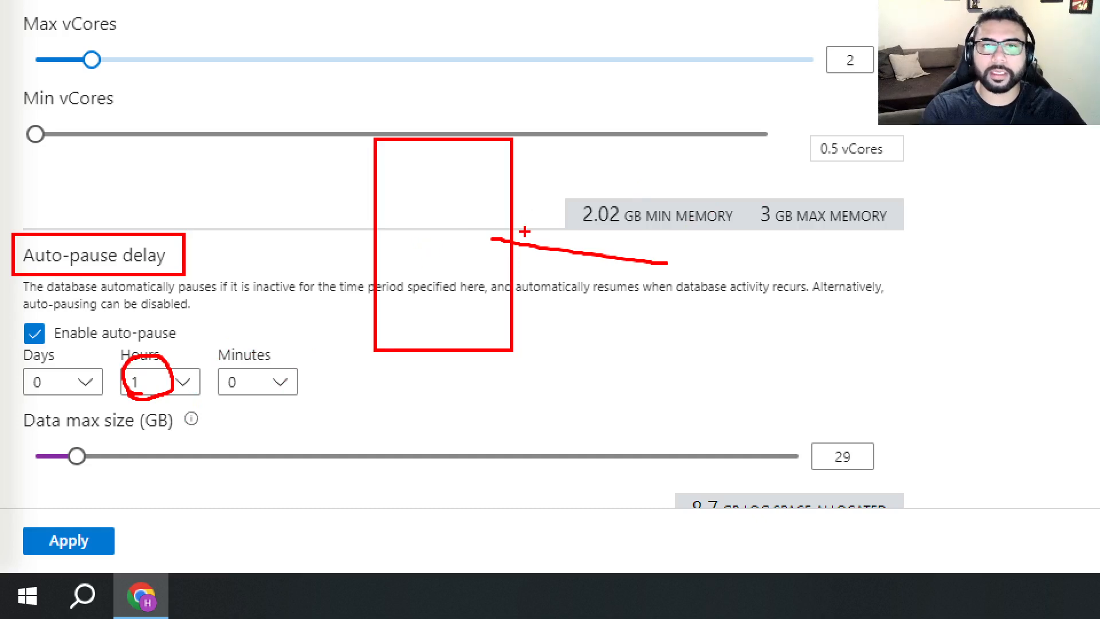
key(Escape)
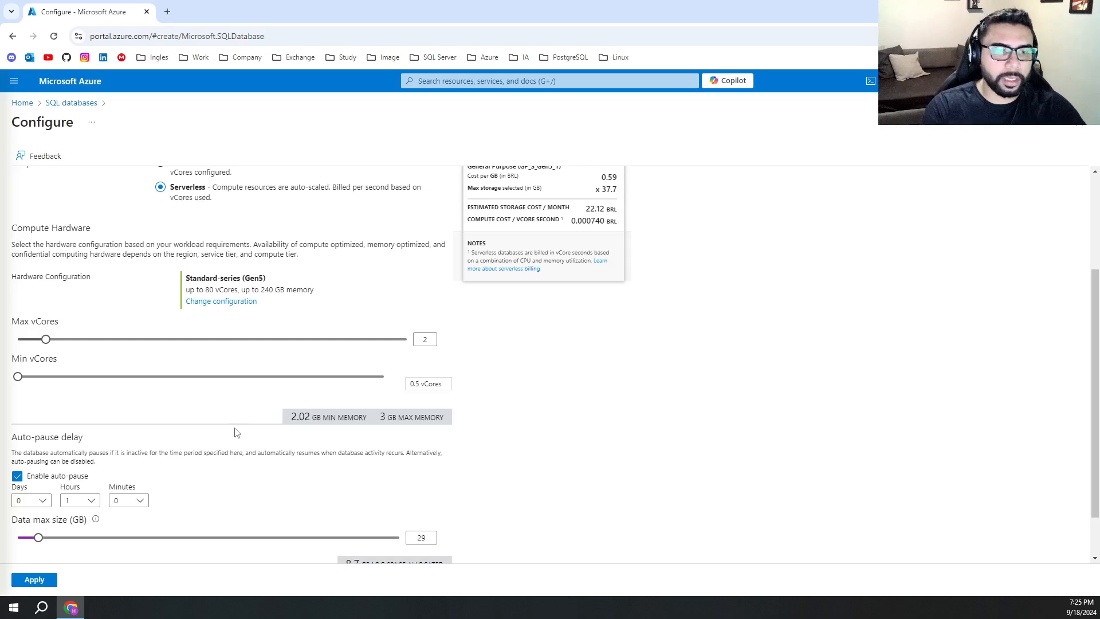
click(17, 476)
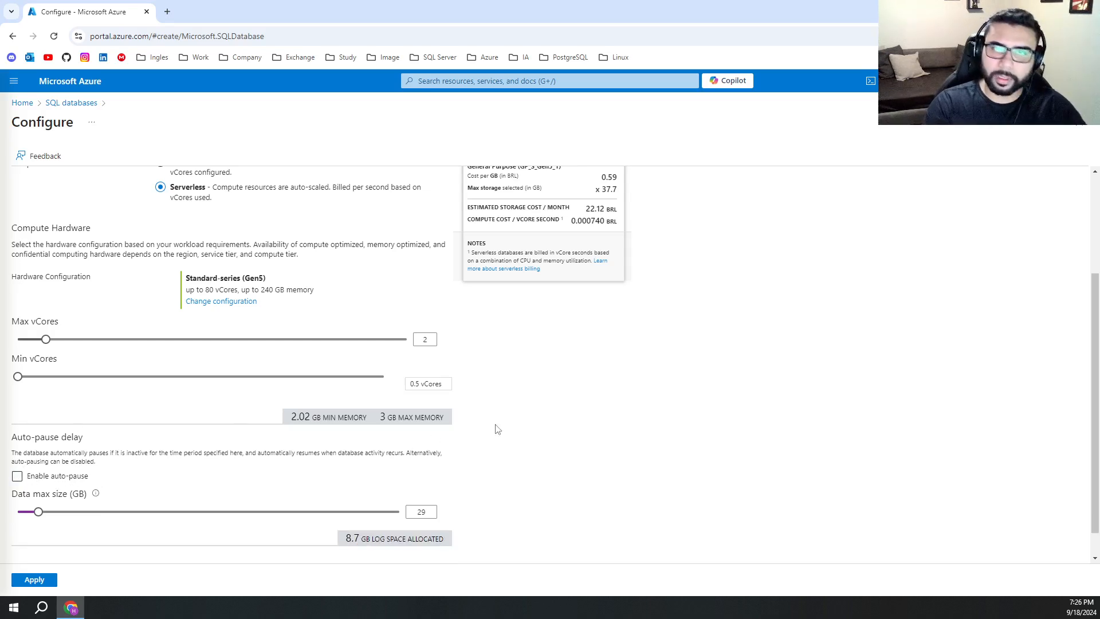
- Review the serverless configuration and apply it to the new database
scroll(401, 412, up, 3)
scroll(343, 390, down, 3)
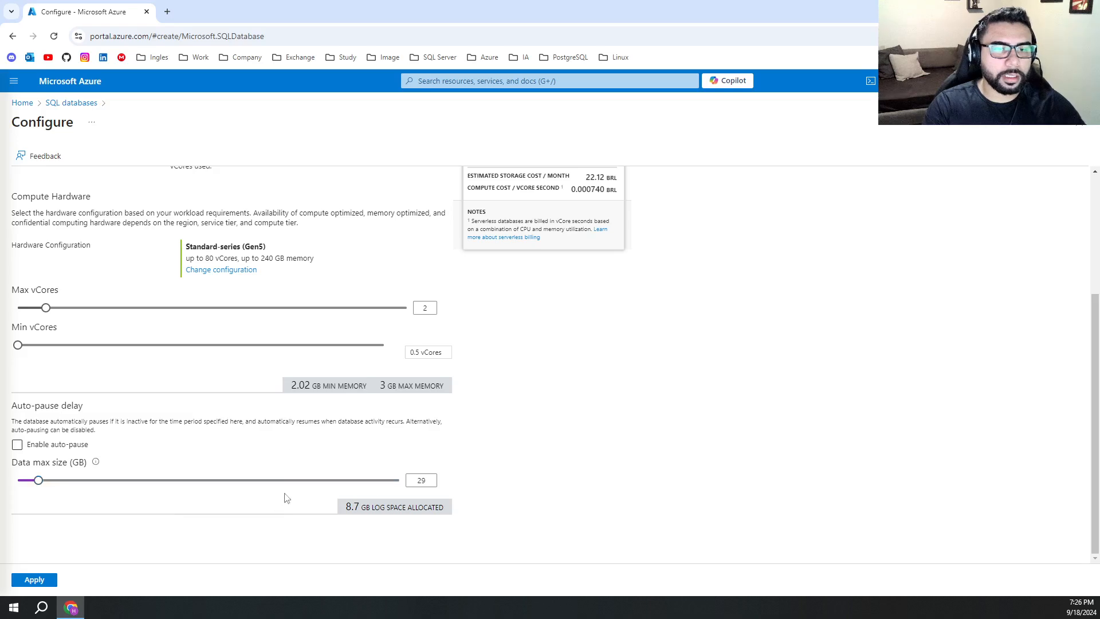
scroll(286, 492, up, 3)
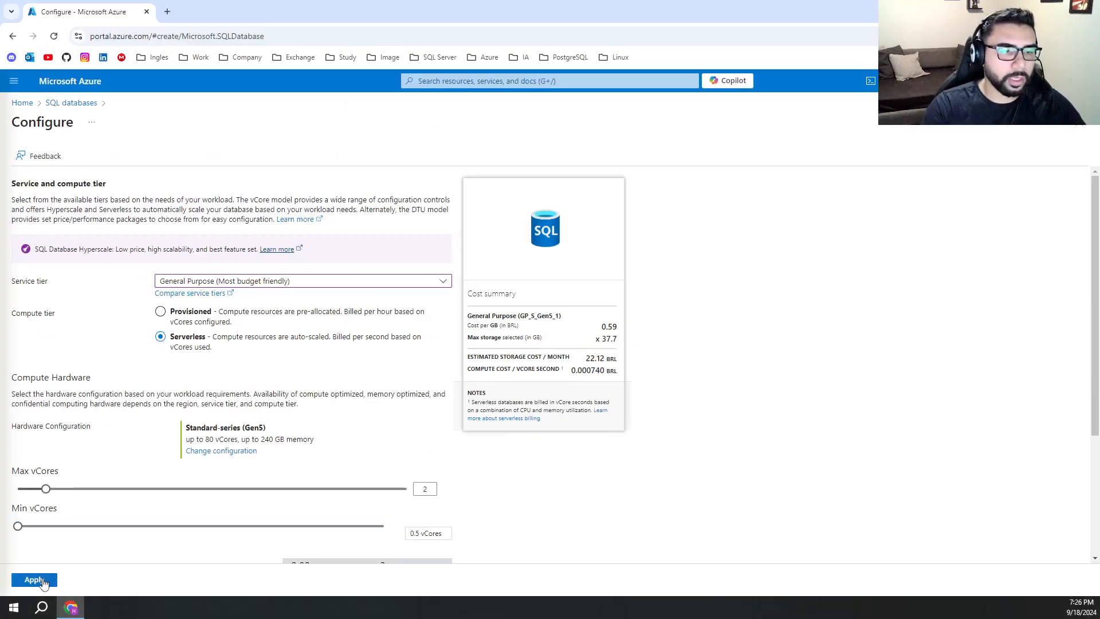
click(43, 579)
- In the new database's networking settings, enable adding the current client IP address to the firewall rules
scroll(218, 447, up, 5)
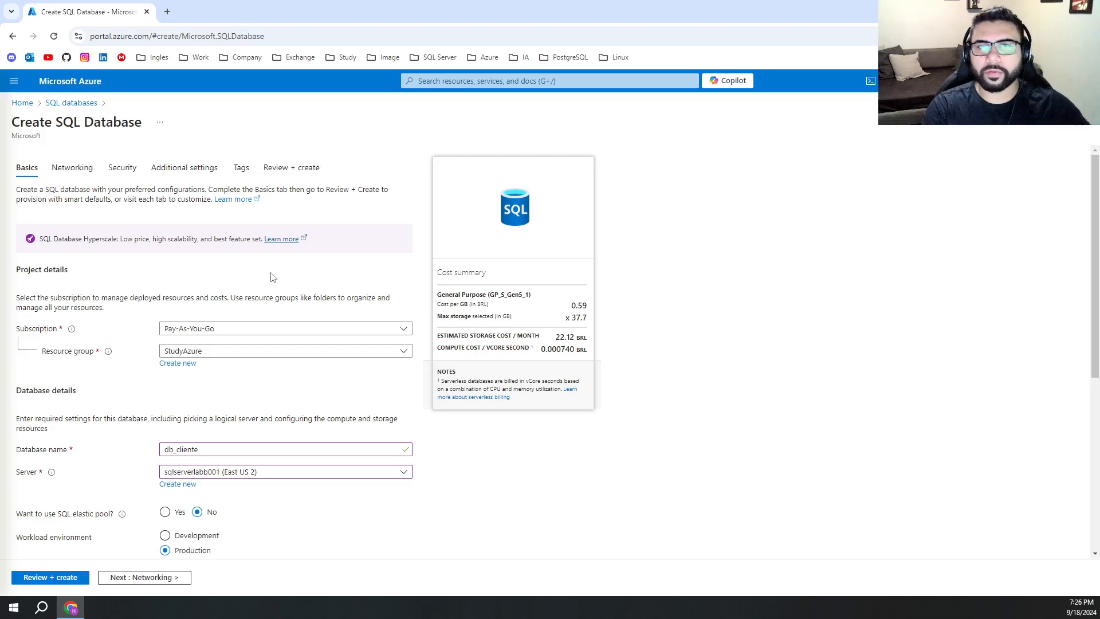
click(92, 172)
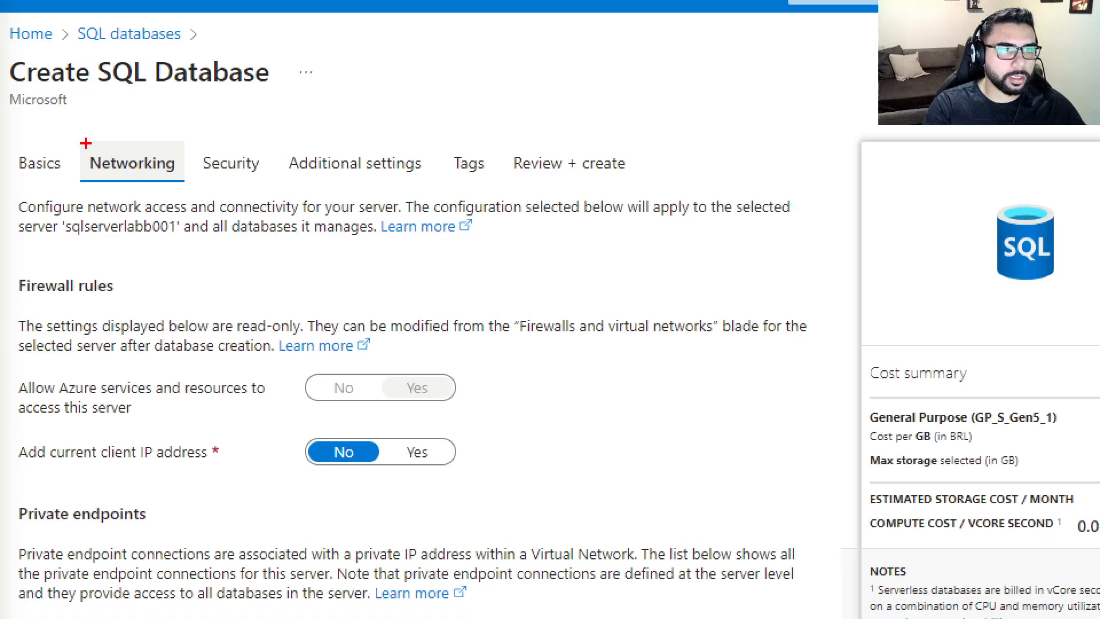
drag(49, 157, 106, 185)
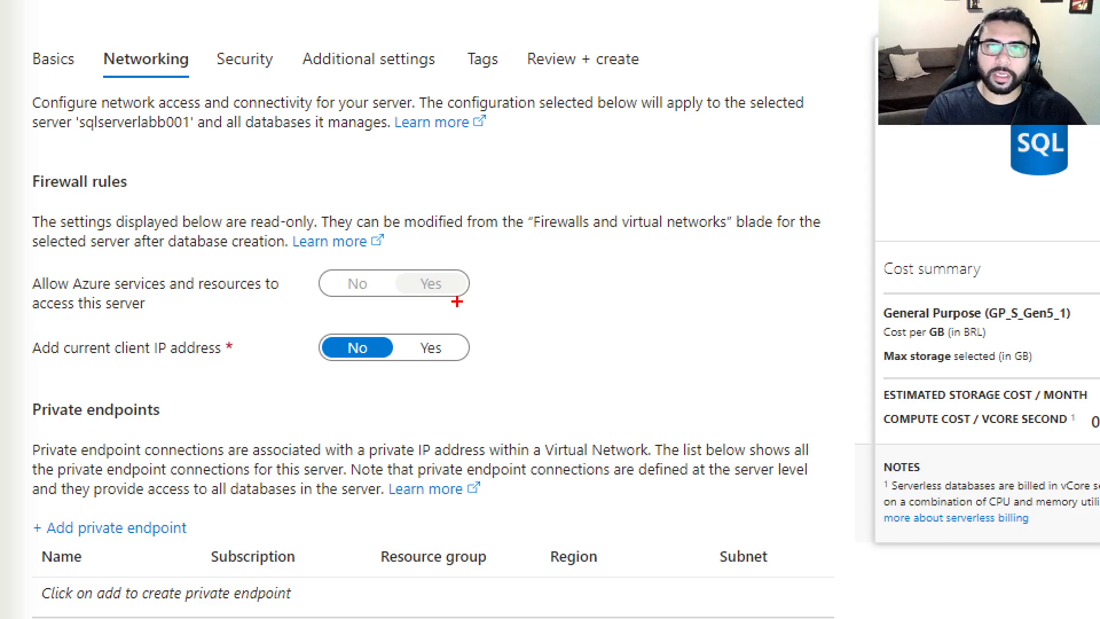
drag(3, 312, 487, 371)
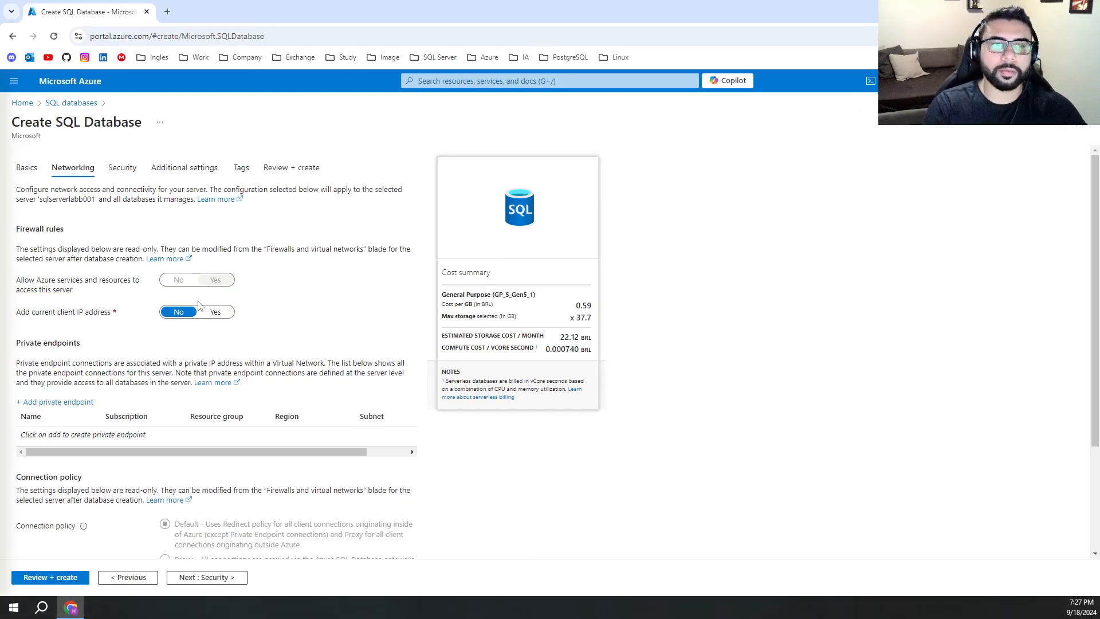
click(218, 312)
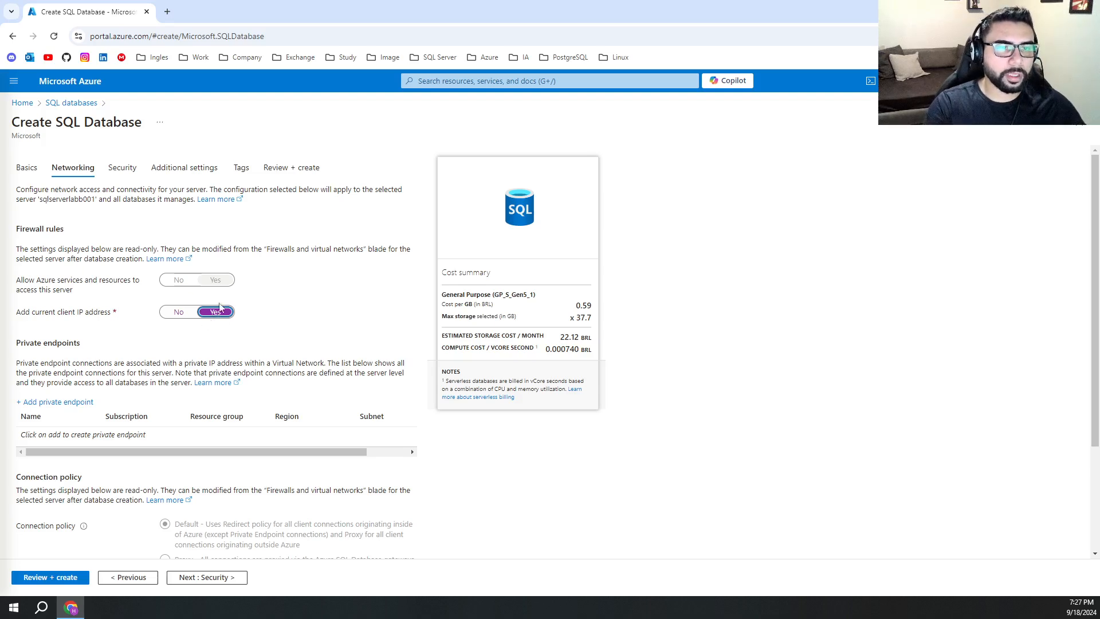
- Review the private endpoints section of the networking settings
scroll(205, 299, down, 2)
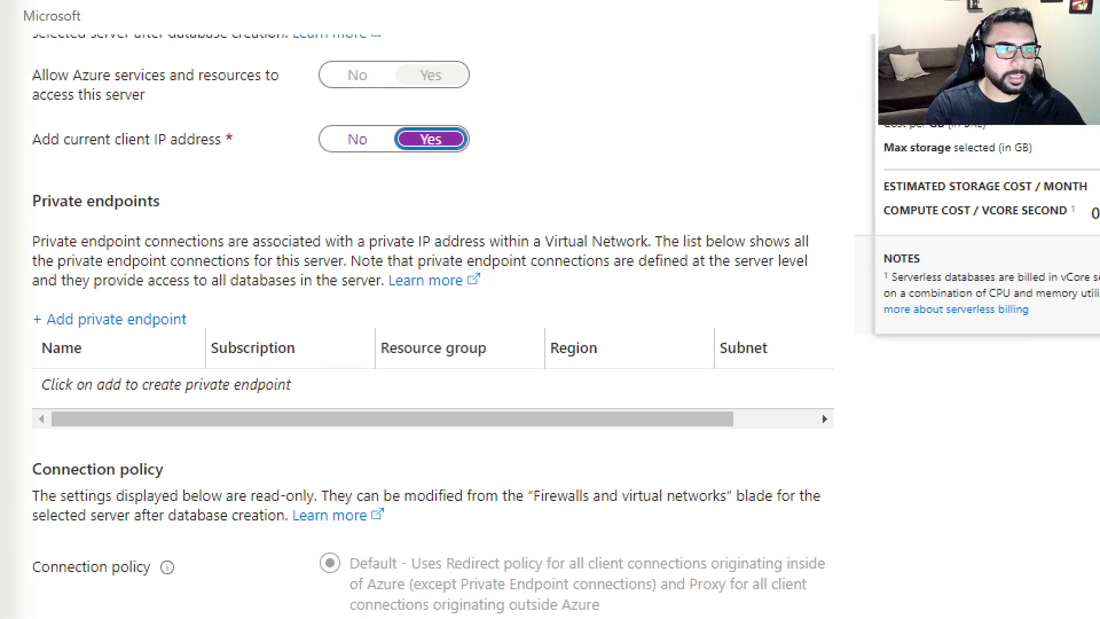
mouse_move(18, 186)
mouse_down()
mouse_move(172, 270)
mouse_move(776, 402)
mouse_move(855, 407)
mouse_up()
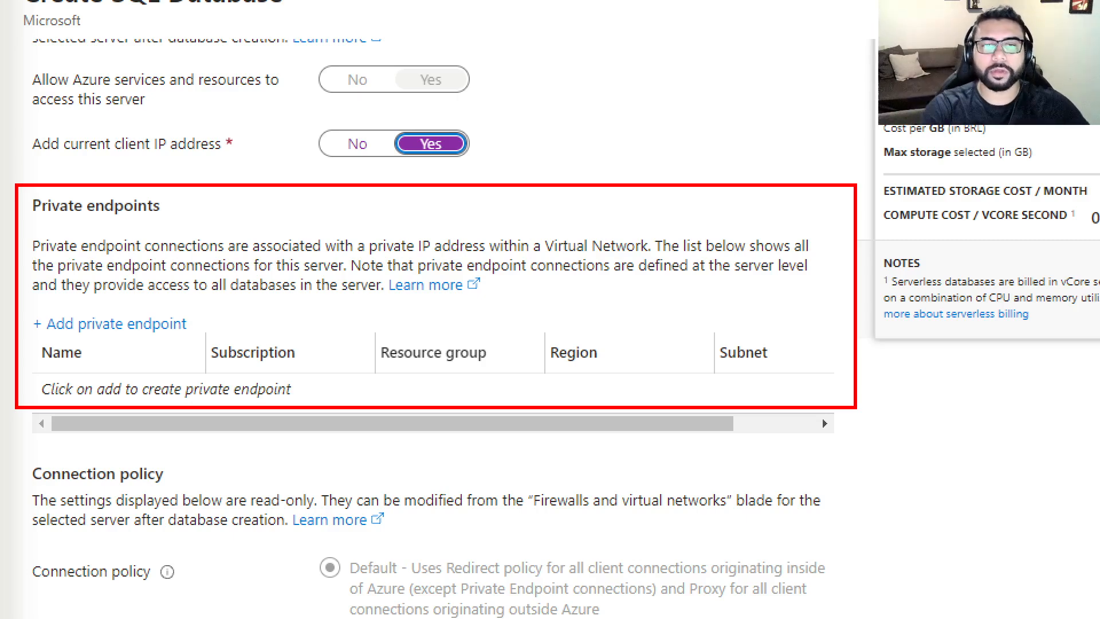
drag(132, 198, 598, 483)
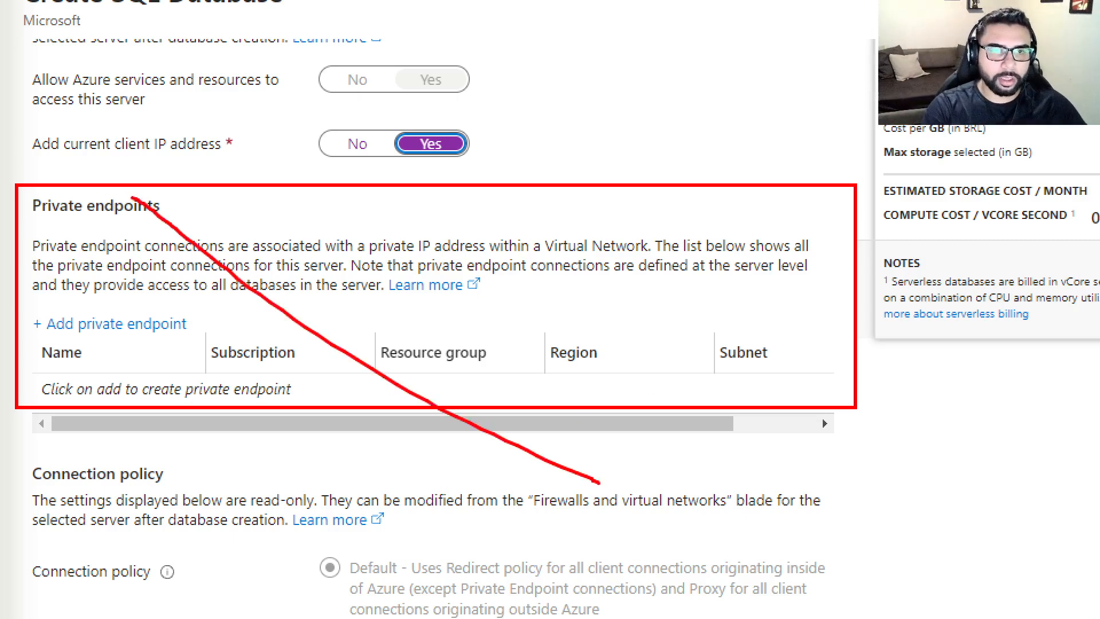
drag(615, 163, 131, 441)
key(Escape)
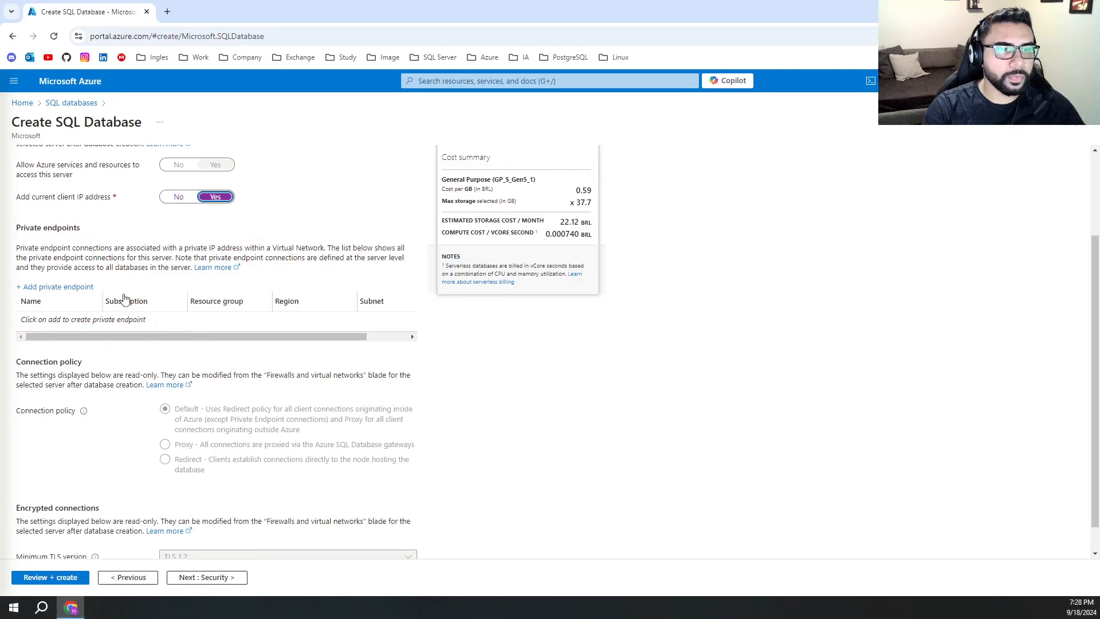
- Examine the Default, Proxy and Redirect connection policy options and the minimum TLS version setting
scroll(152, 286, down, 1)
key(ctrl+1)
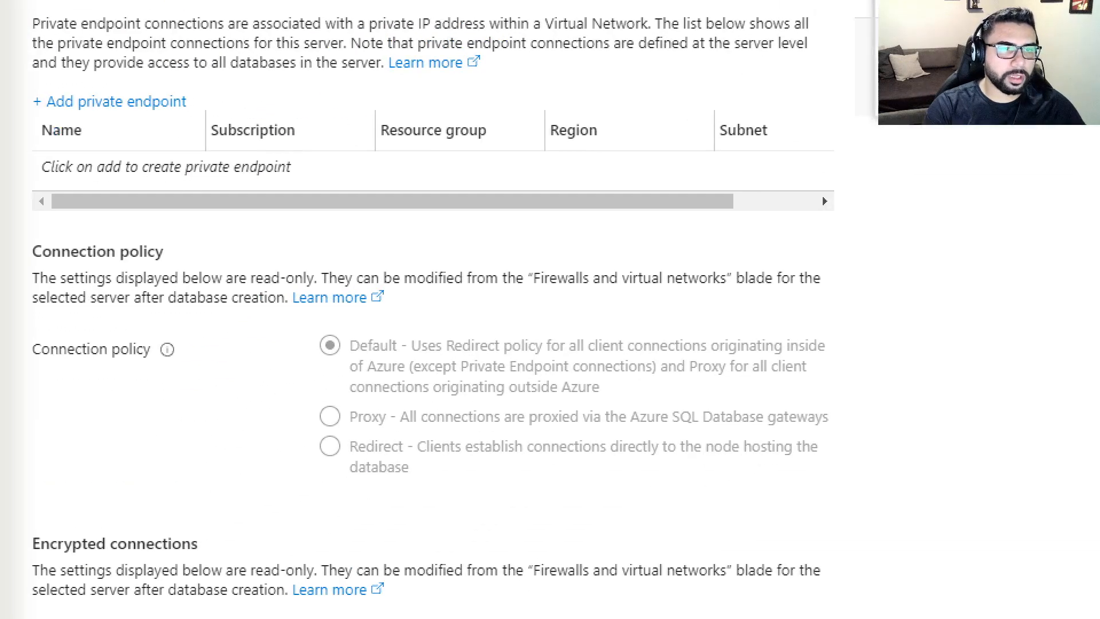
drag(312, 321, 908, 509)
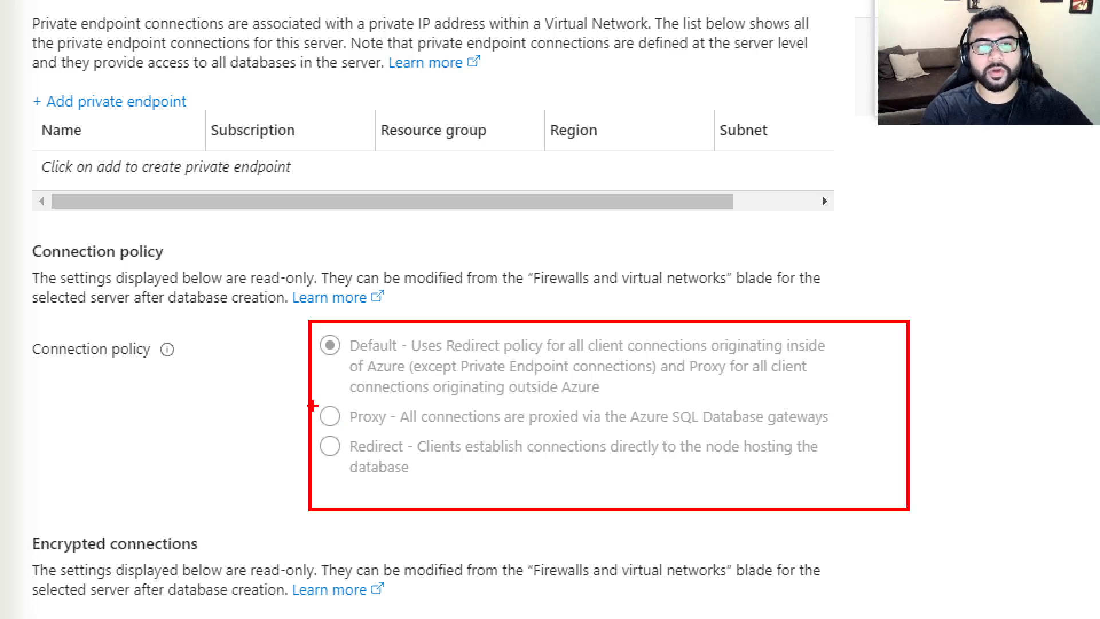
mouse_move(312, 430)
mouse_down()
mouse_move(710, 485)
mouse_move(917, 479)
mouse_up()
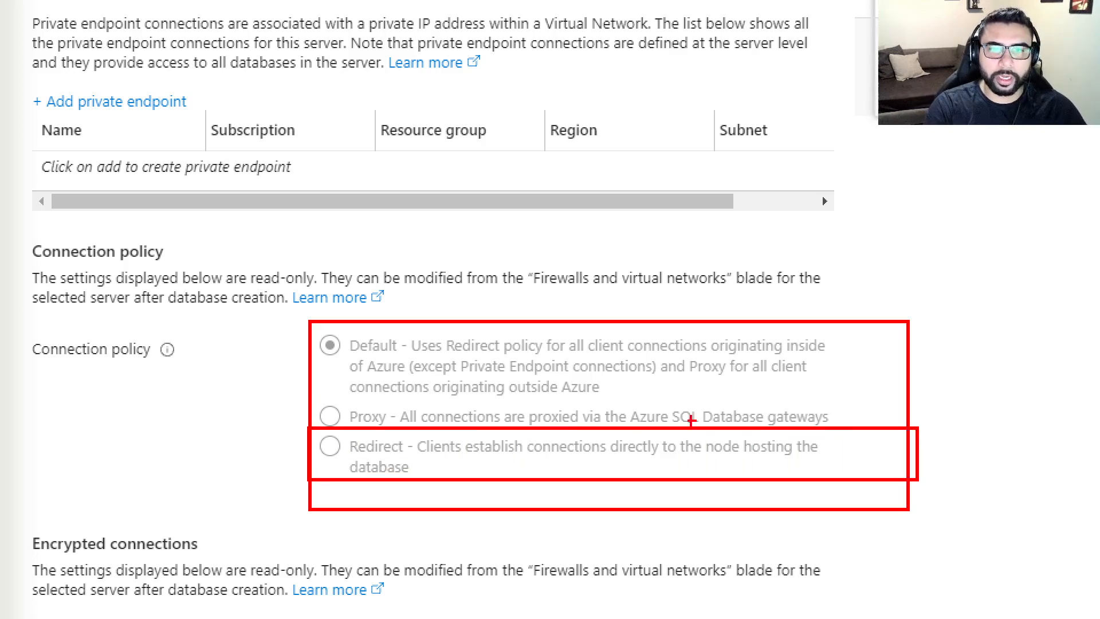
drag(290, 368, 336, 345)
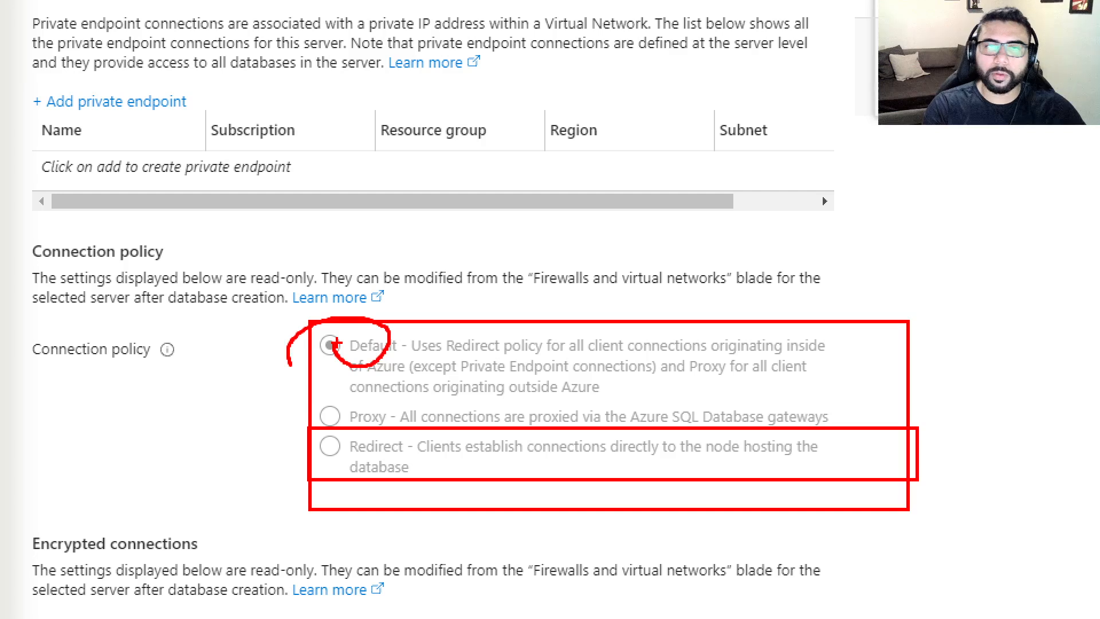
mouse_move(302, 393)
mouse_down()
mouse_move(865, 426)
mouse_move(851, 438)
mouse_up()
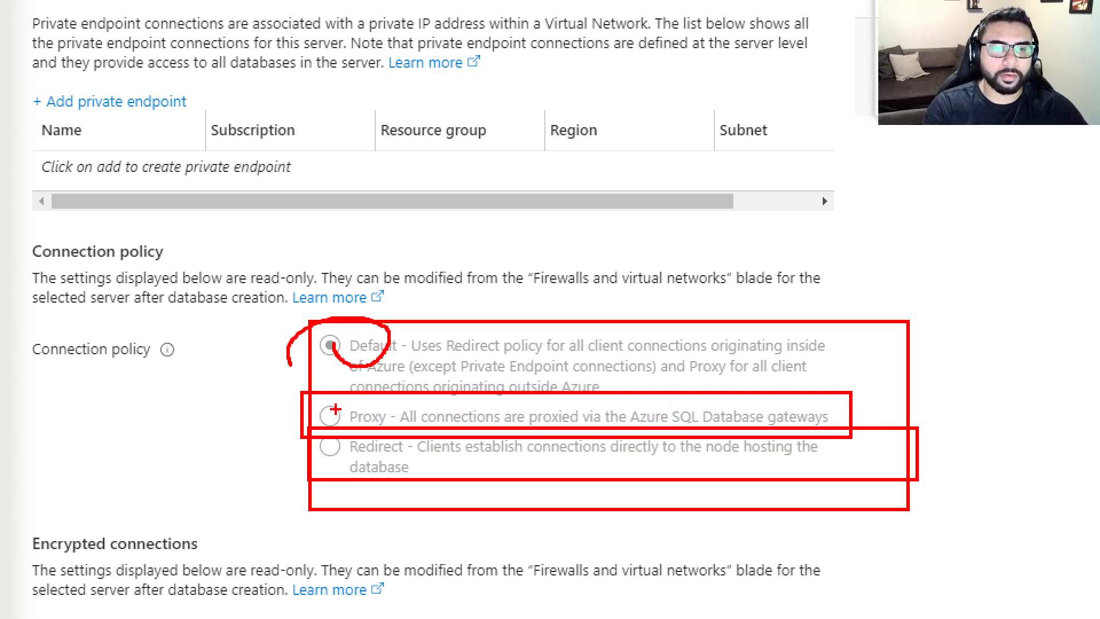
drag(336, 410, 237, 359)
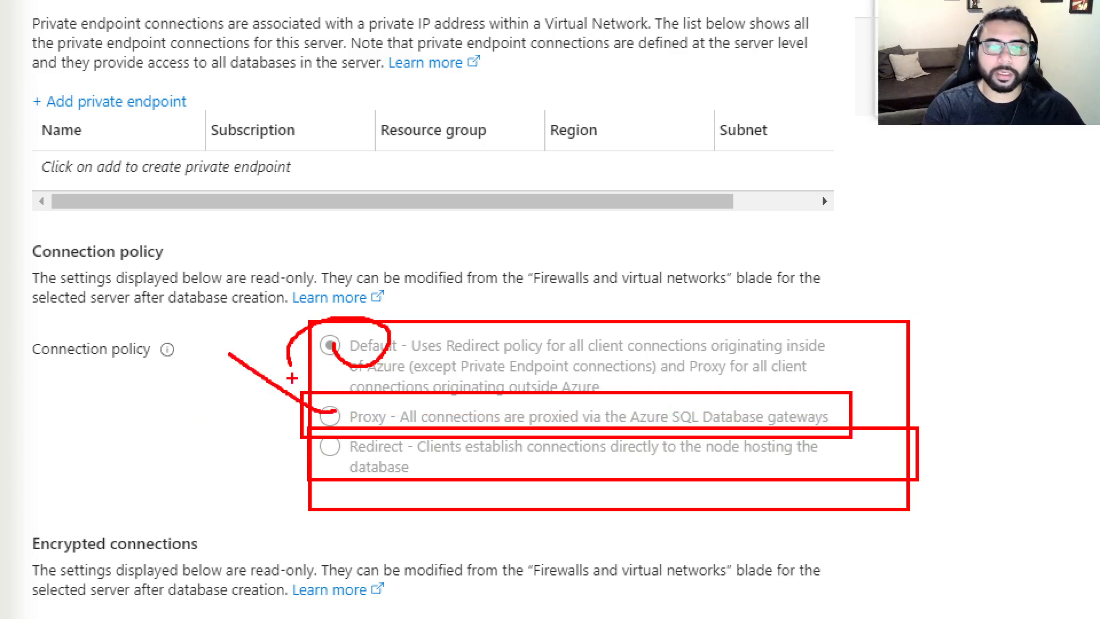
key(Escape)
key(ctrl+1)
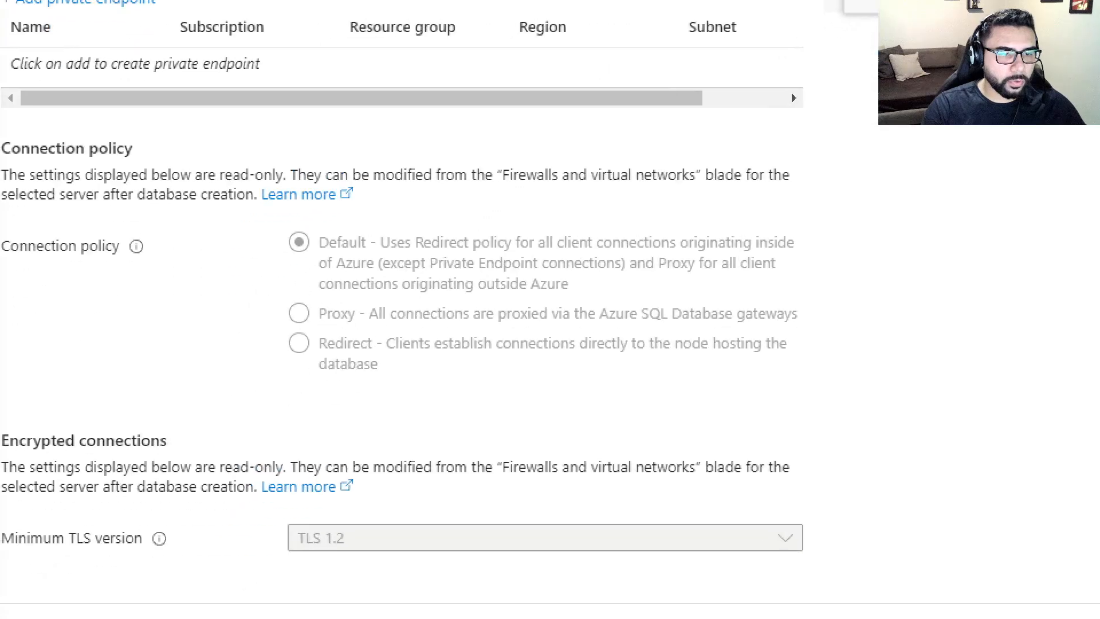
click(113, 542)
drag(20, 477, 218, 532)
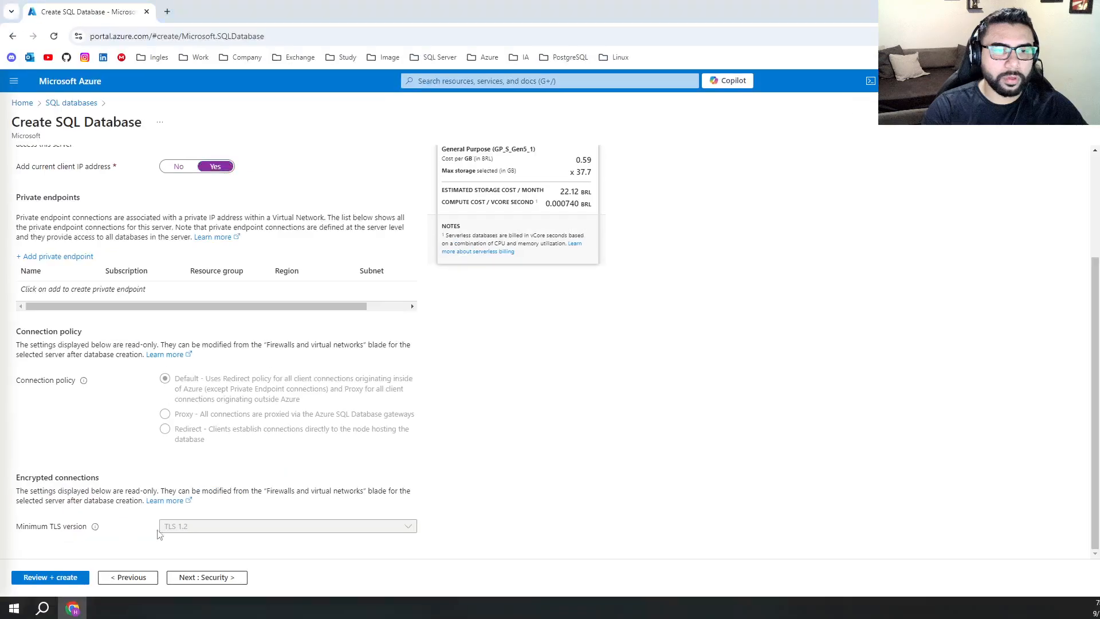
- Review the firewall rules for the current client IP address and for Azure services' access to the server
scroll(227, 453, up, 3)
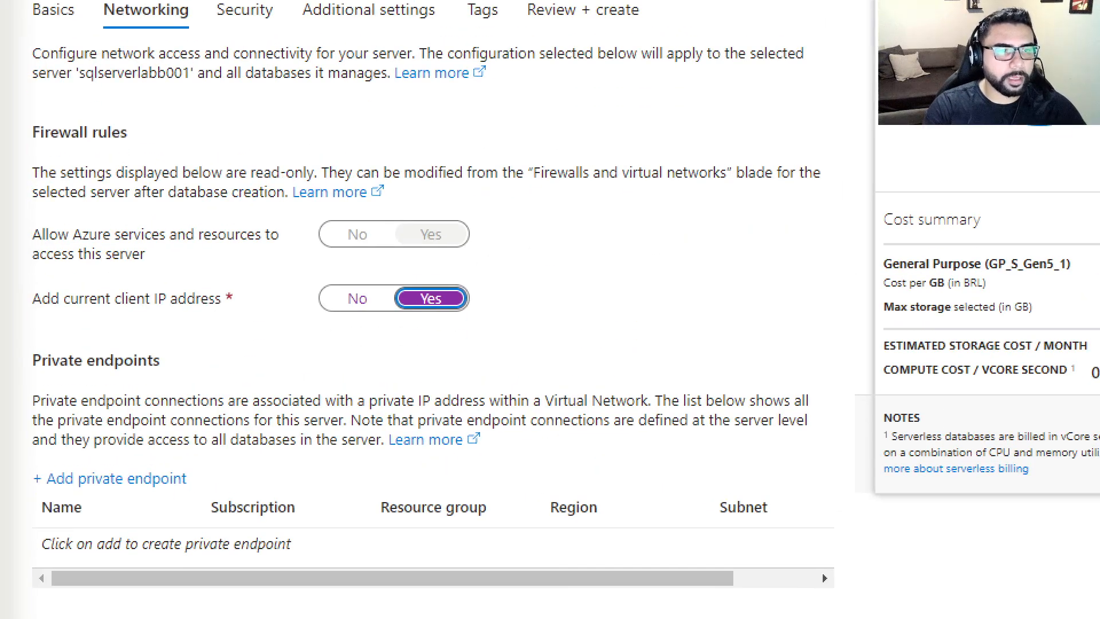
drag(19, 278, 258, 326)
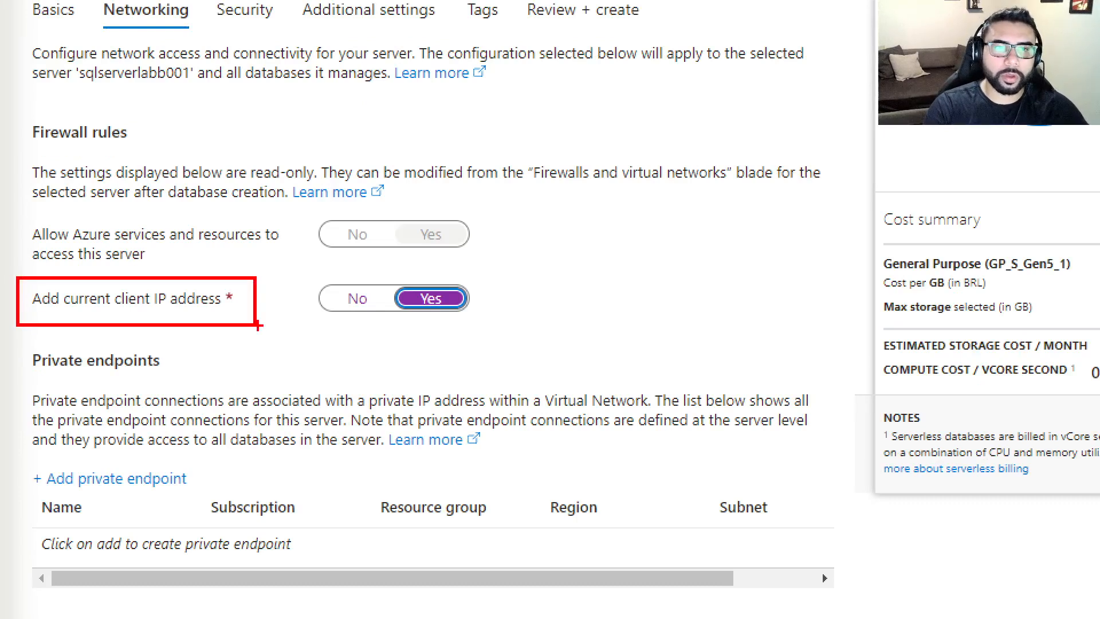
mouse_move(17, 209)
mouse_down()
mouse_move(151, 255)
mouse_move(494, 269)
mouse_up()
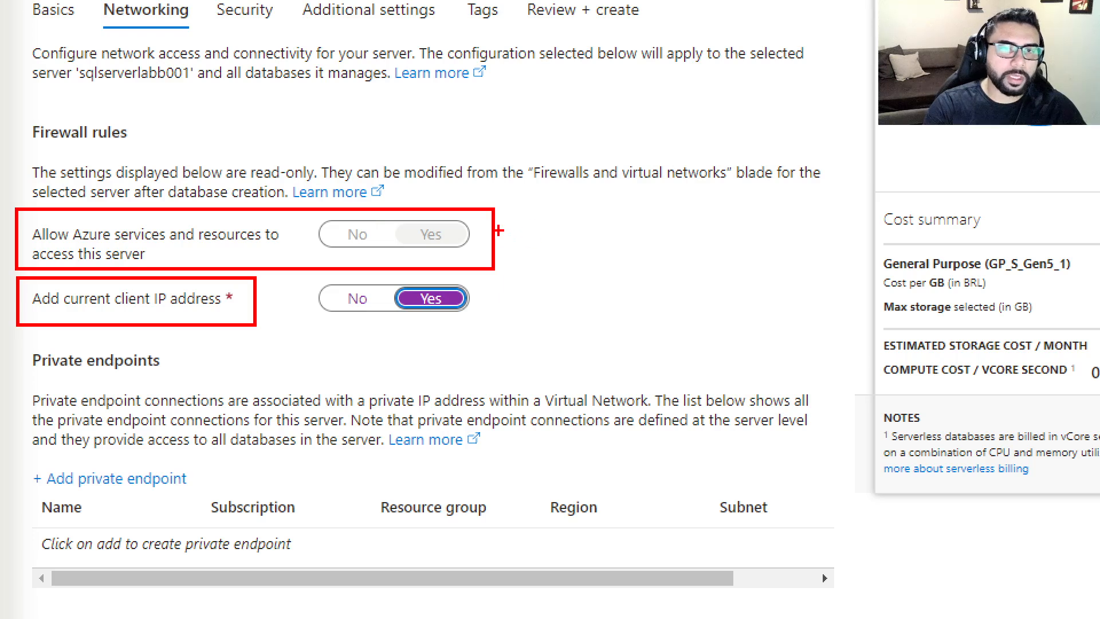
drag(499, 230, 659, 172)
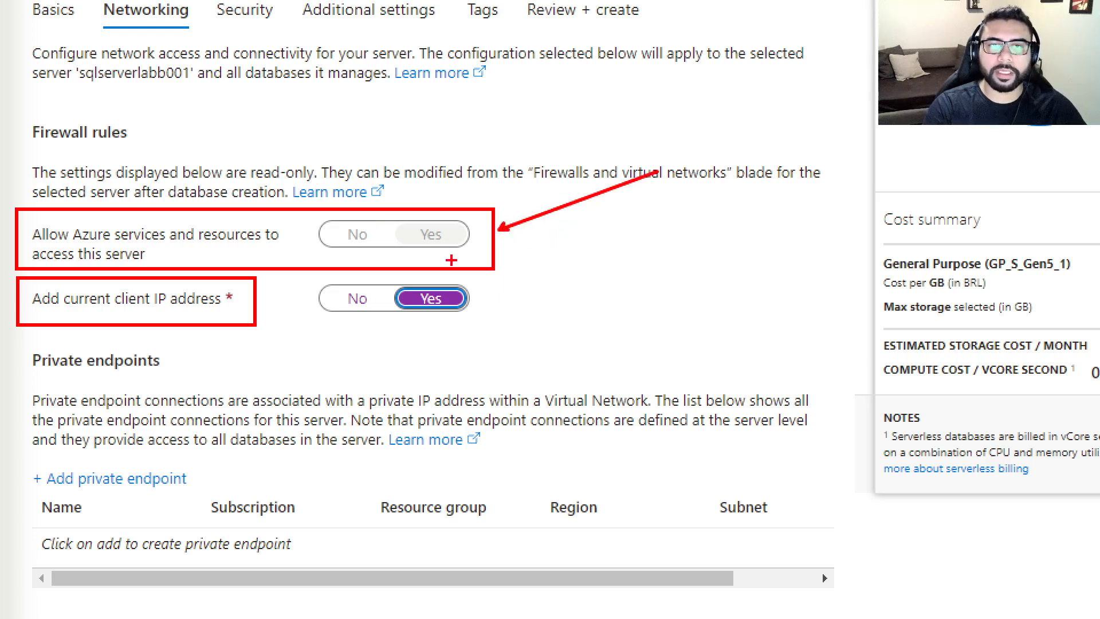
drag(399, 250, 422, 235)
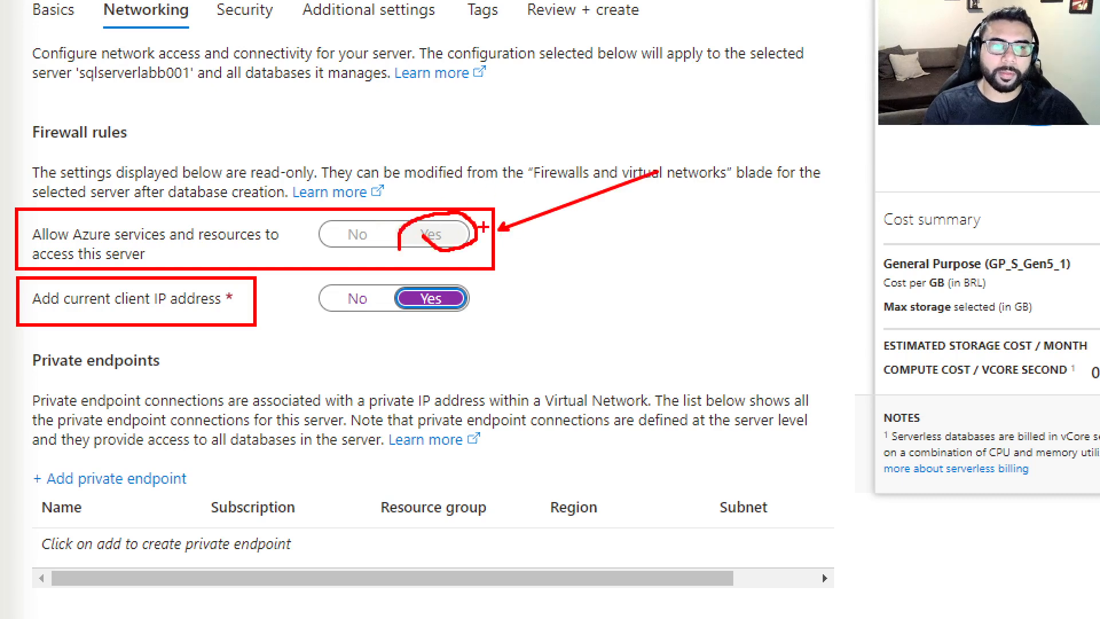
mouse_move(24, 218)
mouse_down()
mouse_move(169, 252)
mouse_move(256, 256)
mouse_move(259, 243)
mouse_up()
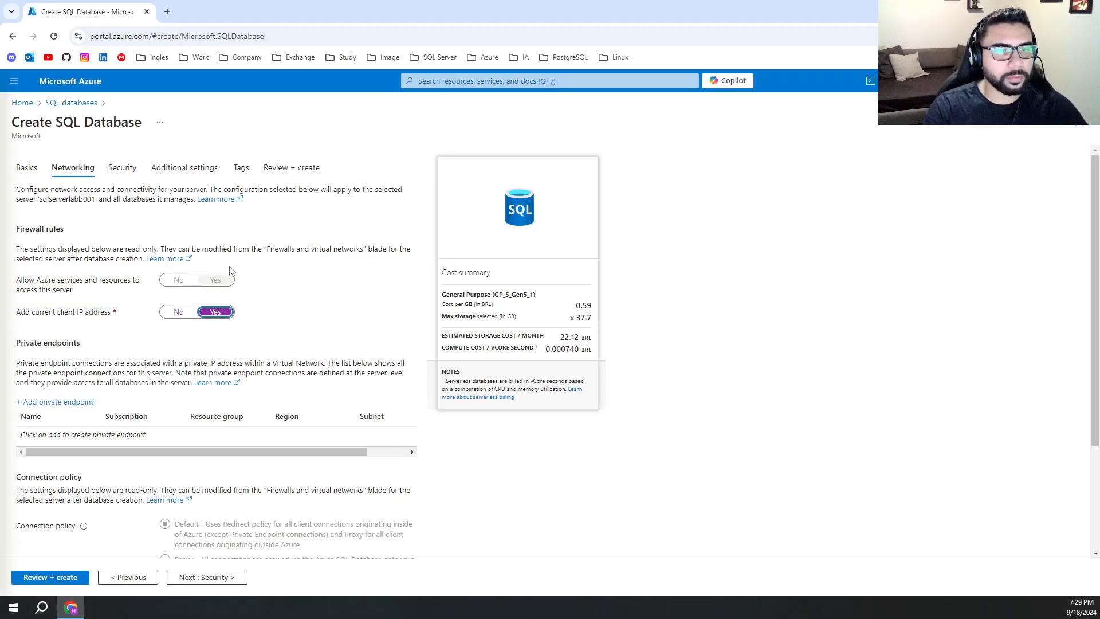
scroll(233, 270, down, 3)
scroll(229, 275, up, 2)
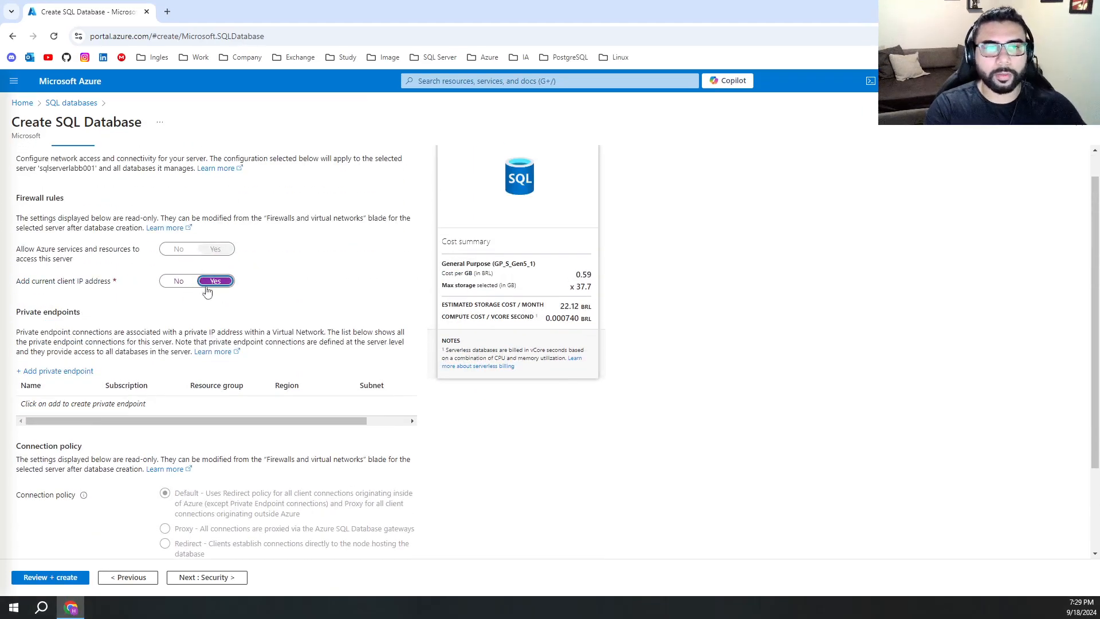
scroll(166, 240, up, 1)
- Open the database's security settings and review the Microsoft Defender for SQL option
click(122, 169)
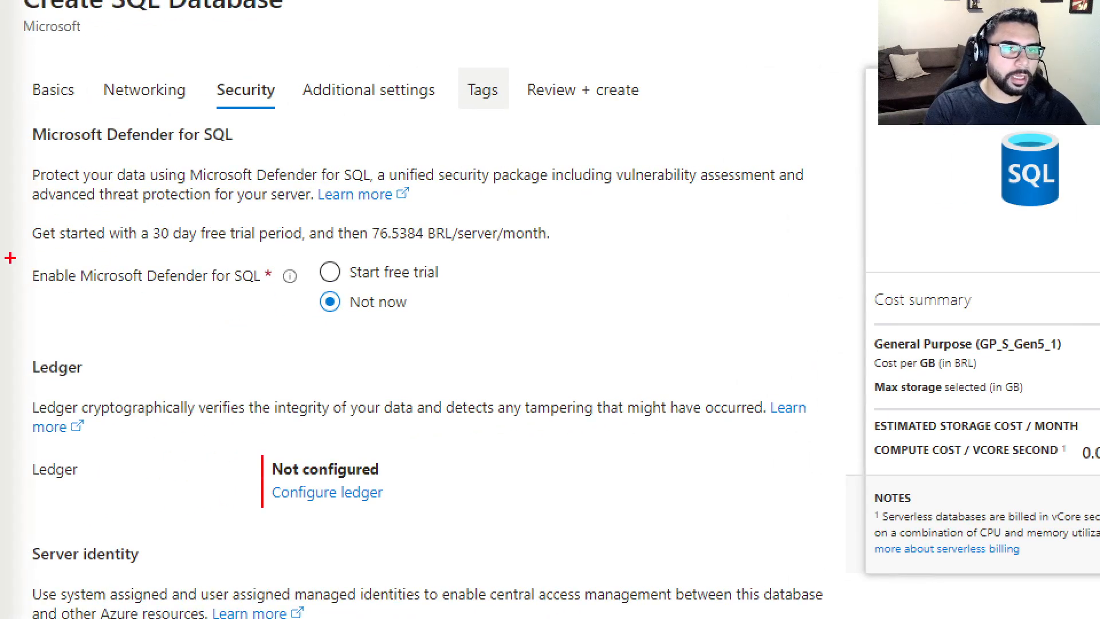
mouse_move(5, 257)
mouse_down()
mouse_move(548, 354)
mouse_move(450, 328)
mouse_up()
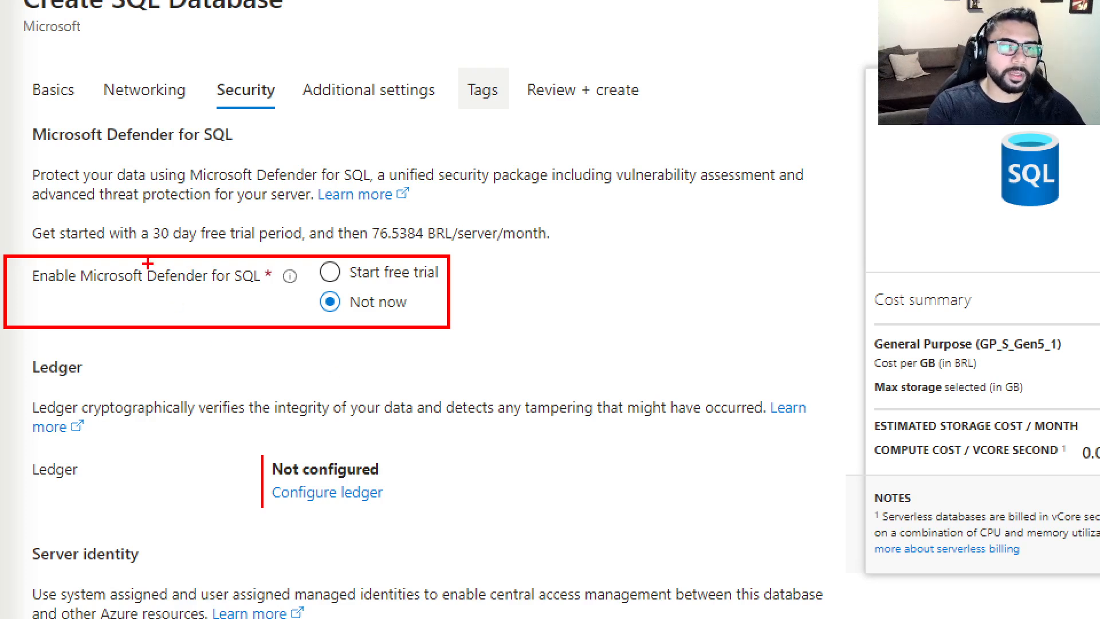
mouse_move(167, 293)
mouse_down()
mouse_move(148, 300)
mouse_move(206, 261)
mouse_move(180, 289)
mouse_up()
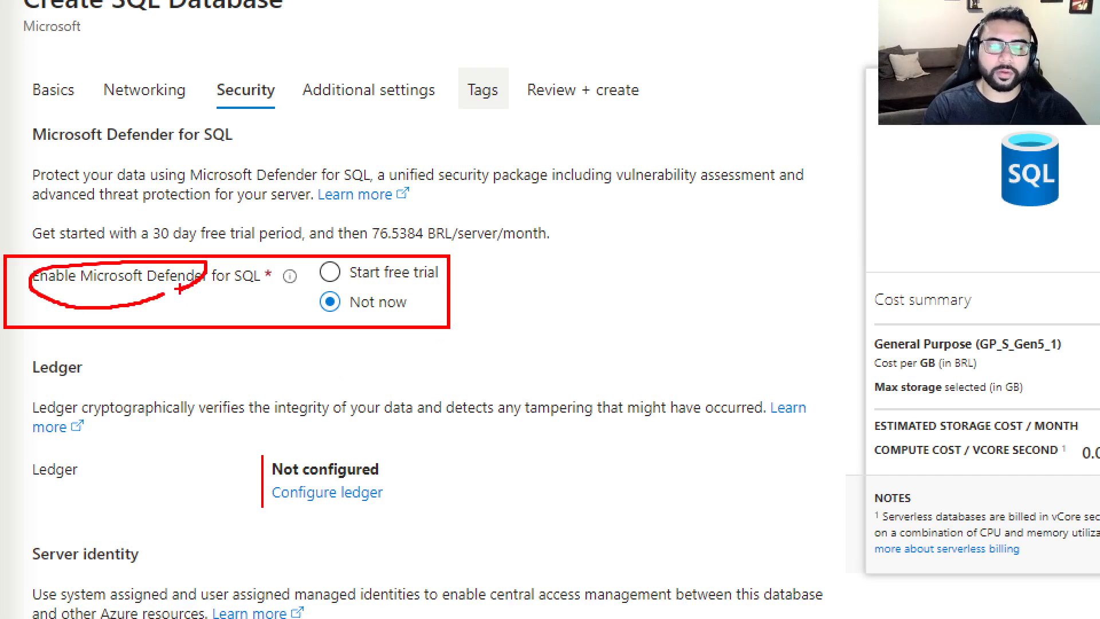
key(Escape)
- Review the Ledger section of the database's security settings
scroll(74, 325, down, 1)
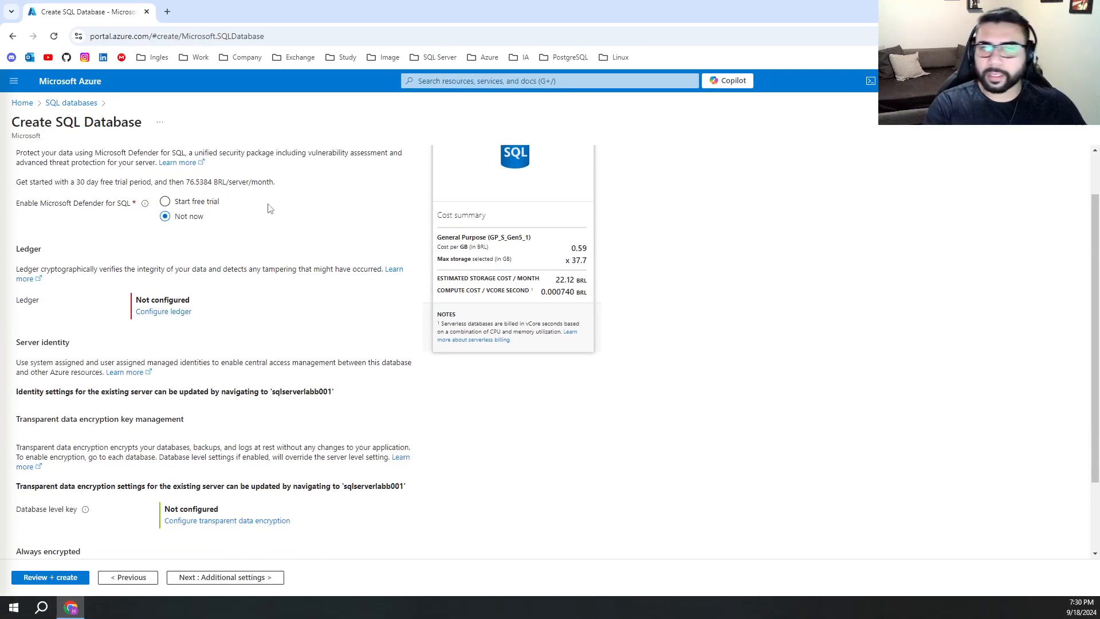
key(ctrl+1)
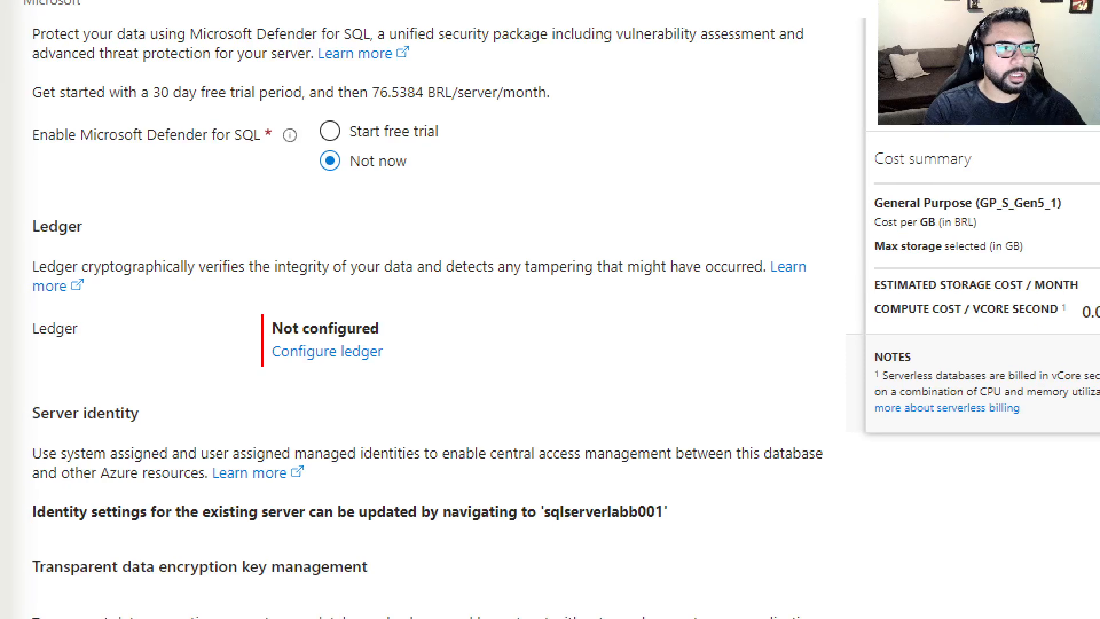
mouse_move(21, 202)
mouse_down()
mouse_move(777, 355)
mouse_move(853, 399)
mouse_move(829, 395)
mouse_move(816, 371)
mouse_up()
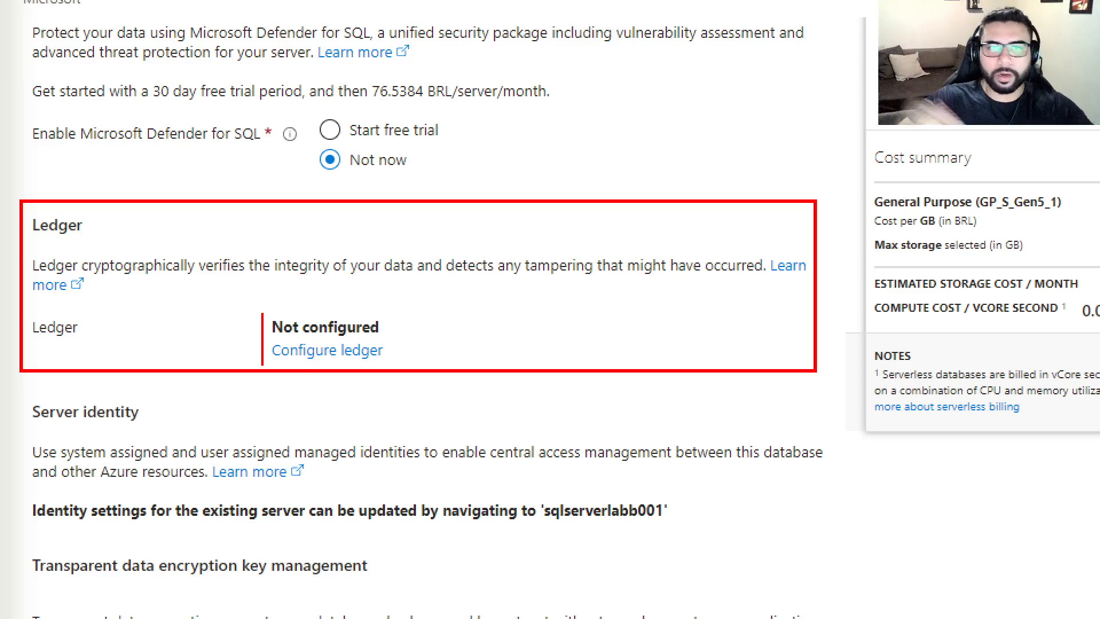
- Check the database-level transparent data encryption key options without applying them, and review the Always Encrypted secure enclaves setting
scroll(676, 516, down, 2)
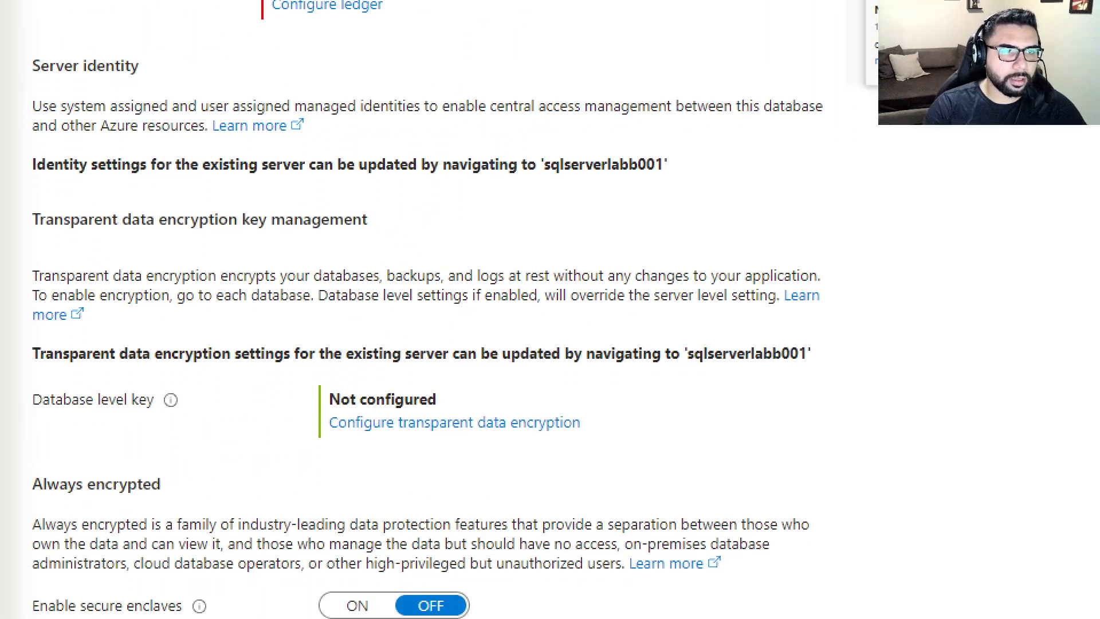
click(2, 394)
mouse_move(23, 181)
mouse_down()
mouse_move(452, 230)
mouse_move(608, 295)
mouse_move(792, 300)
mouse_move(872, 412)
mouse_move(876, 442)
mouse_up()
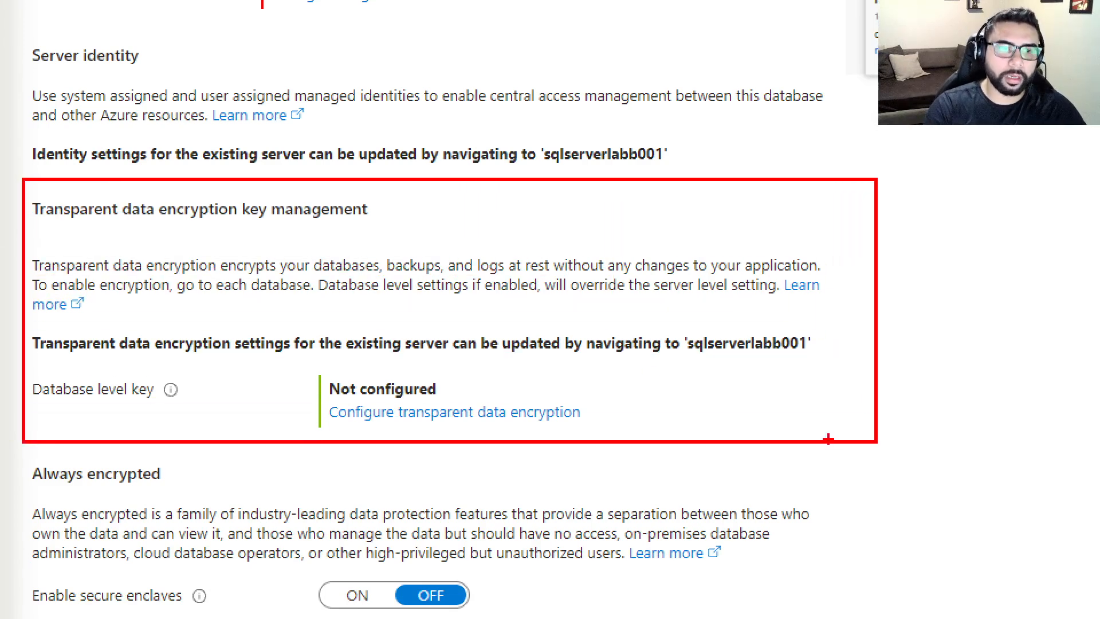
key(Escape)
click(188, 427)
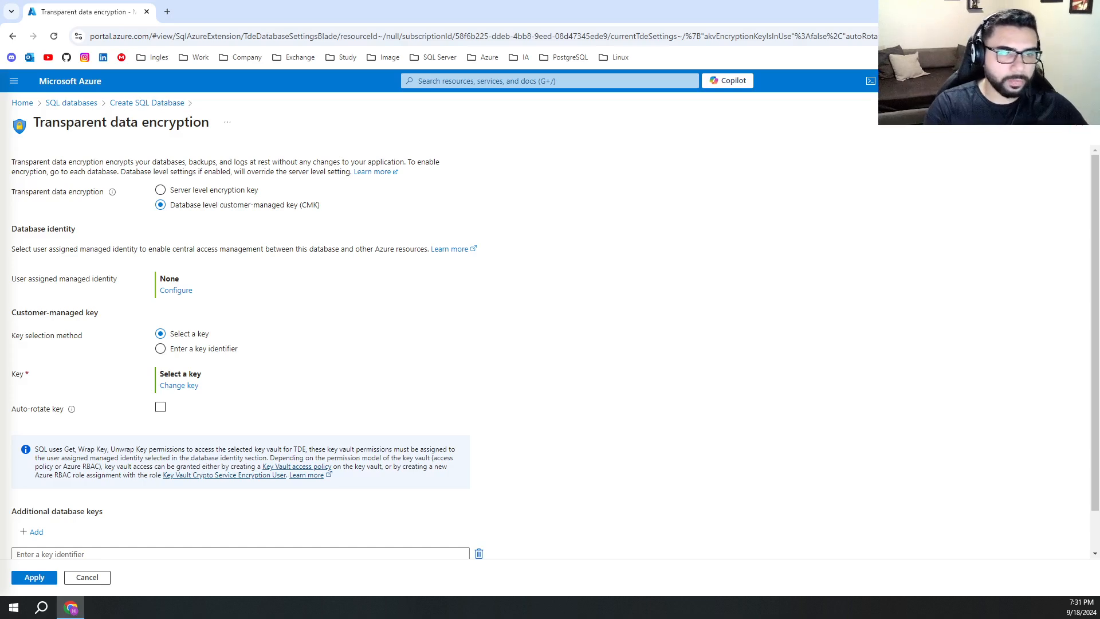
click(1085, 127)
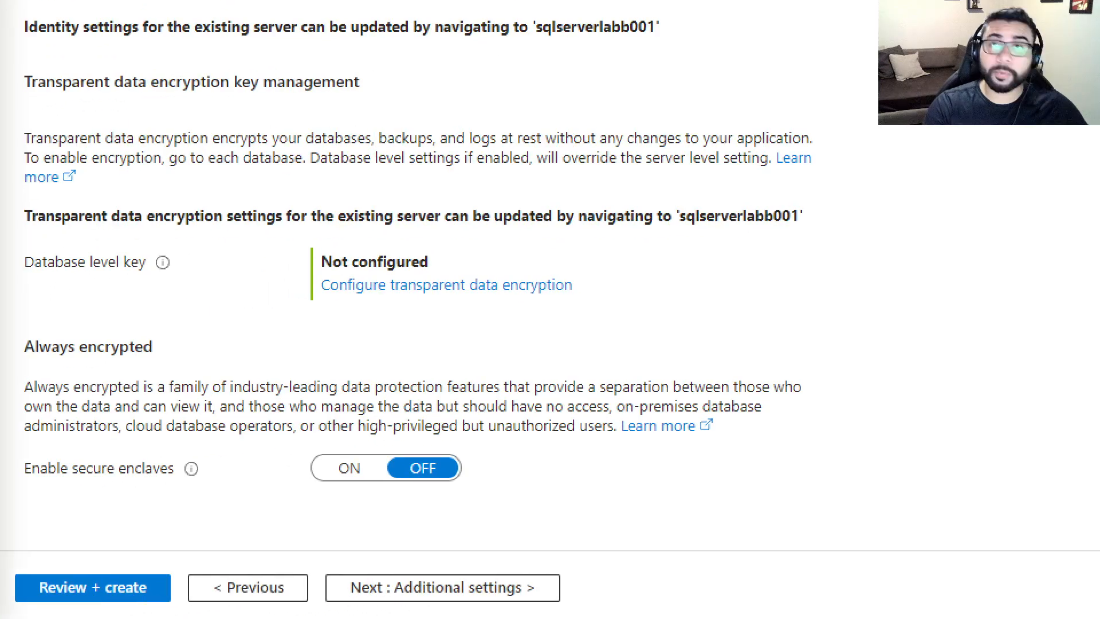
drag(11, 327, 823, 507)
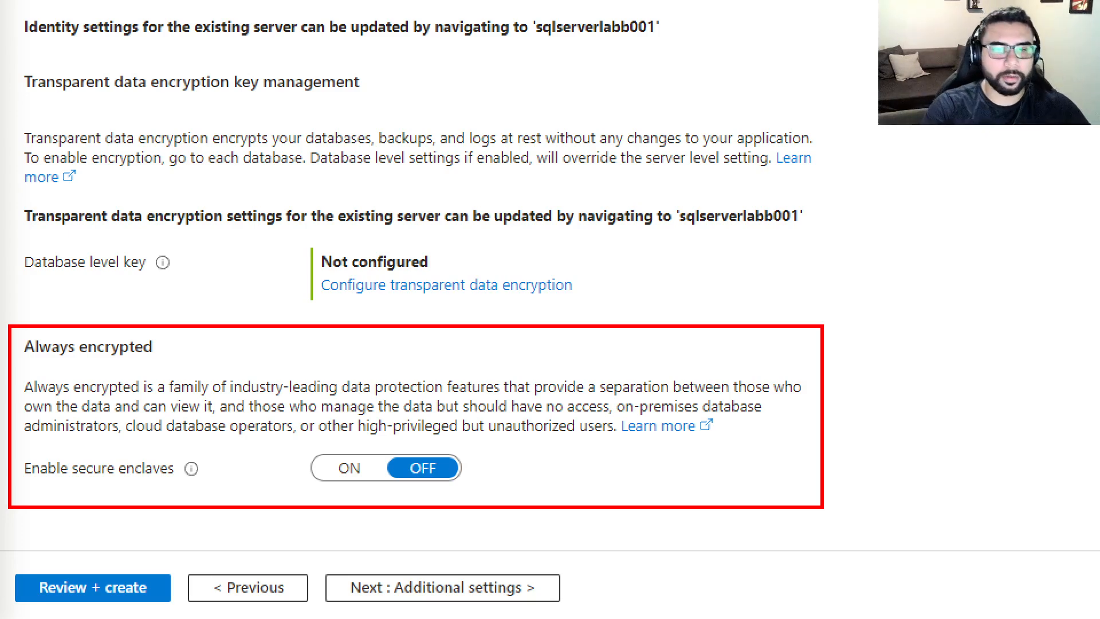
- Open the database's additional settings and review the data source options
scroll(401, 321, up, 3)
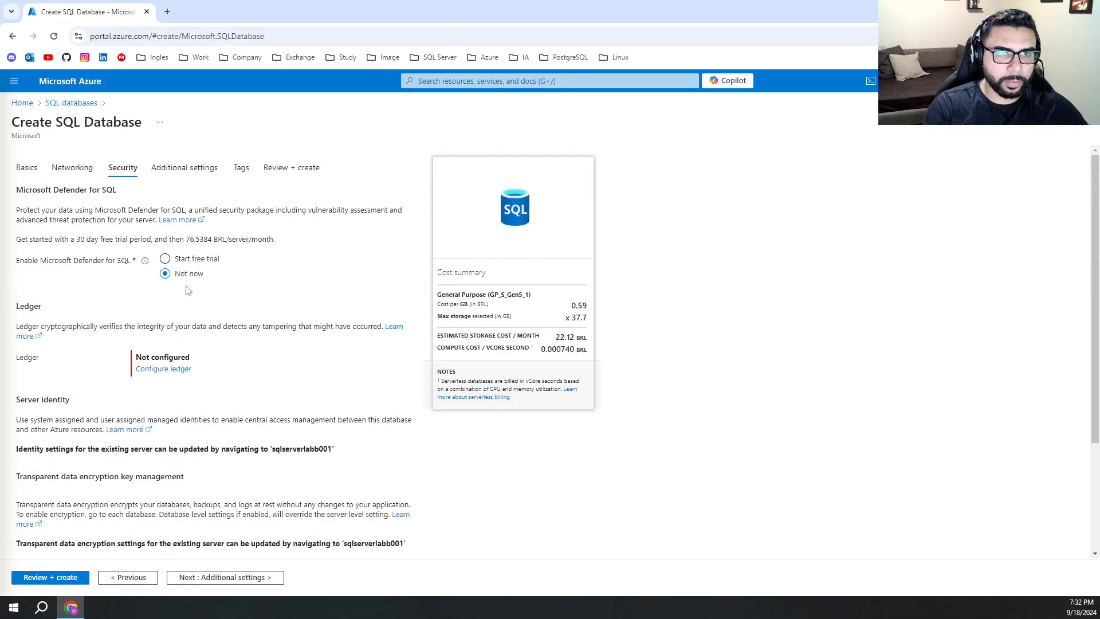
click(183, 167)
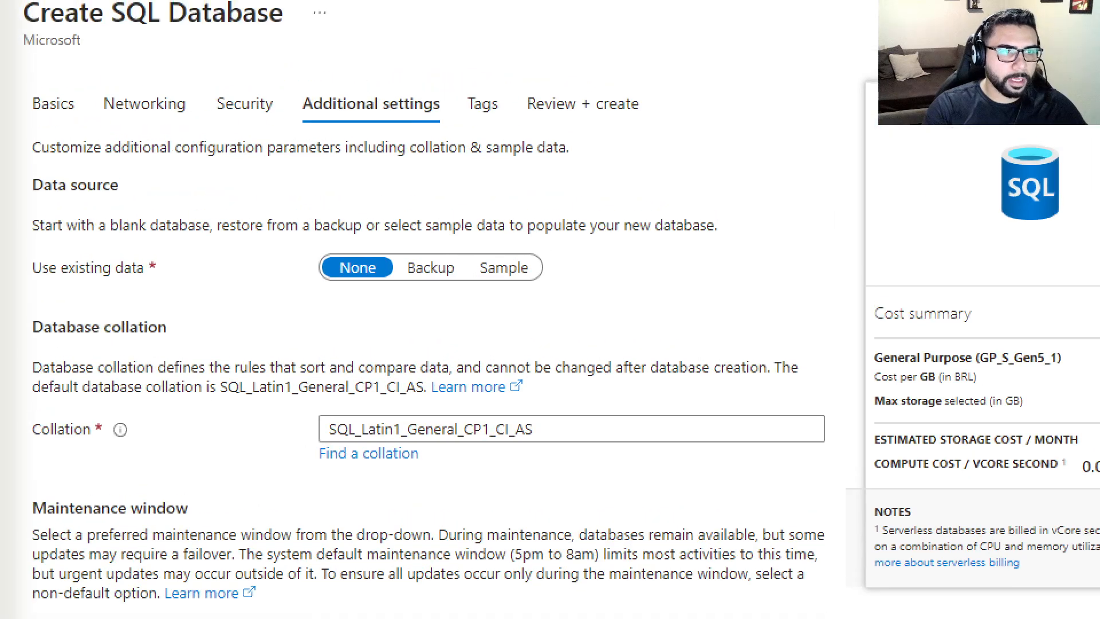
mouse_move(53, 198)
mouse_down()
mouse_move(54, 150)
mouse_move(44, 201)
mouse_up()
mouse_move(342, 283)
mouse_down()
mouse_move(397, 269)
mouse_move(356, 284)
mouse_up()
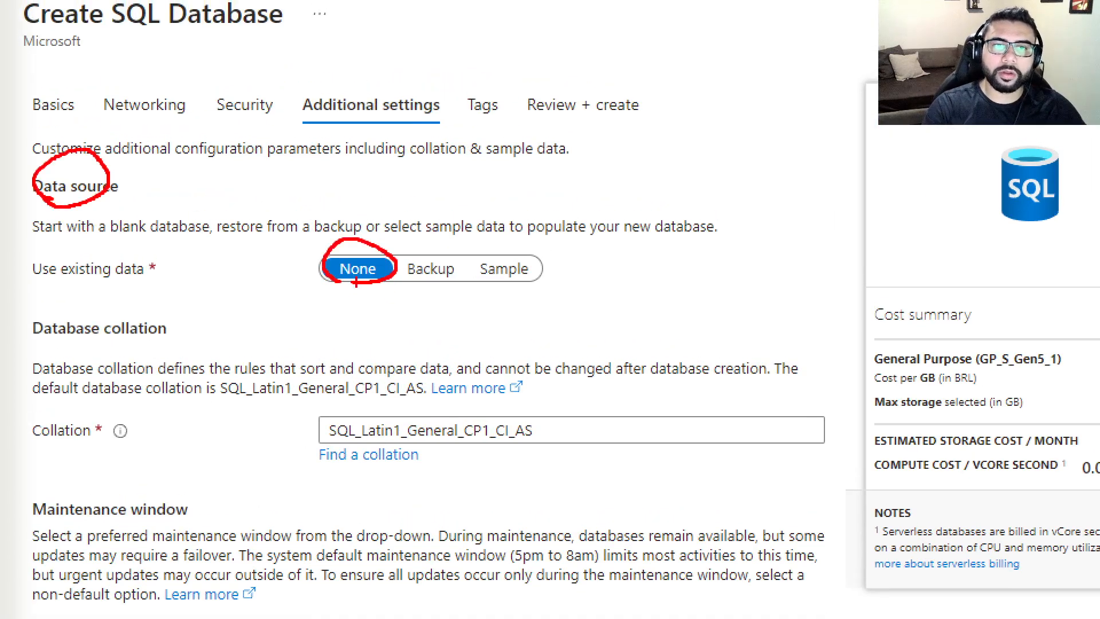
- Try the Backup and Sample (AdventureWorksLT) data sources, then set the existing data option back to None
click(430, 269)
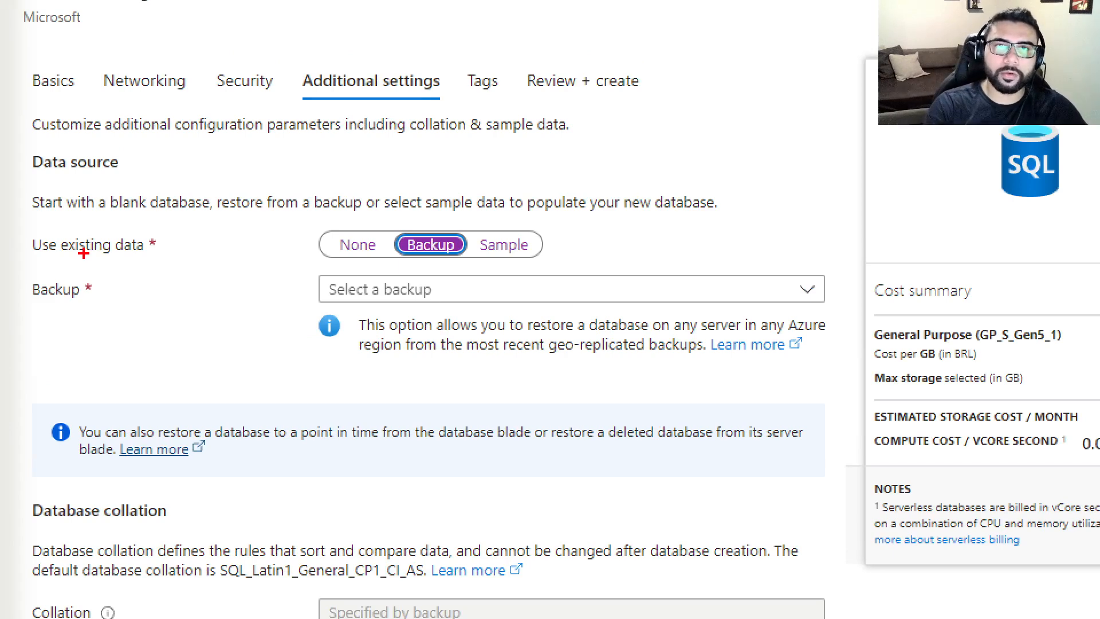
mouse_move(783, 307)
mouse_down()
mouse_move(295, 281)
mouse_move(877, 285)
mouse_move(788, 310)
mouse_up()
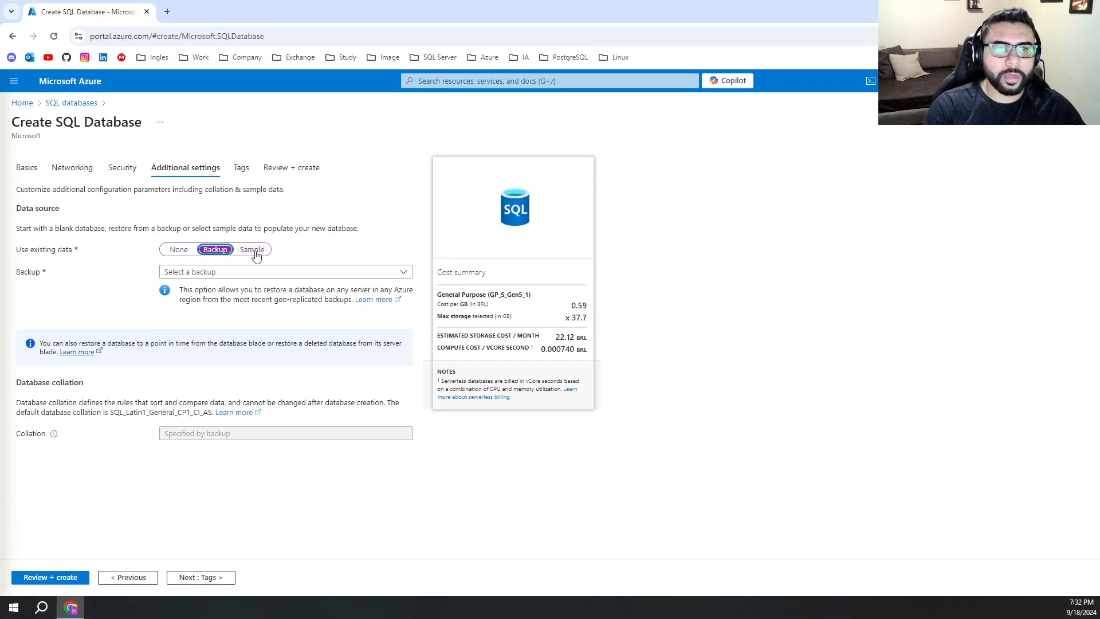
click(504, 244)
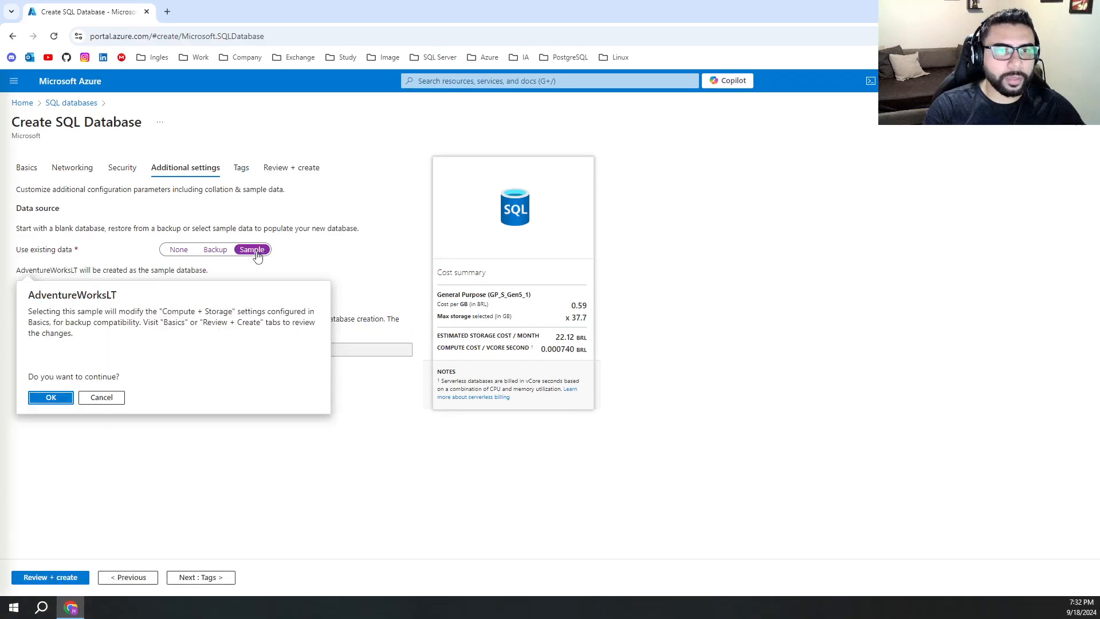
click(54, 397)
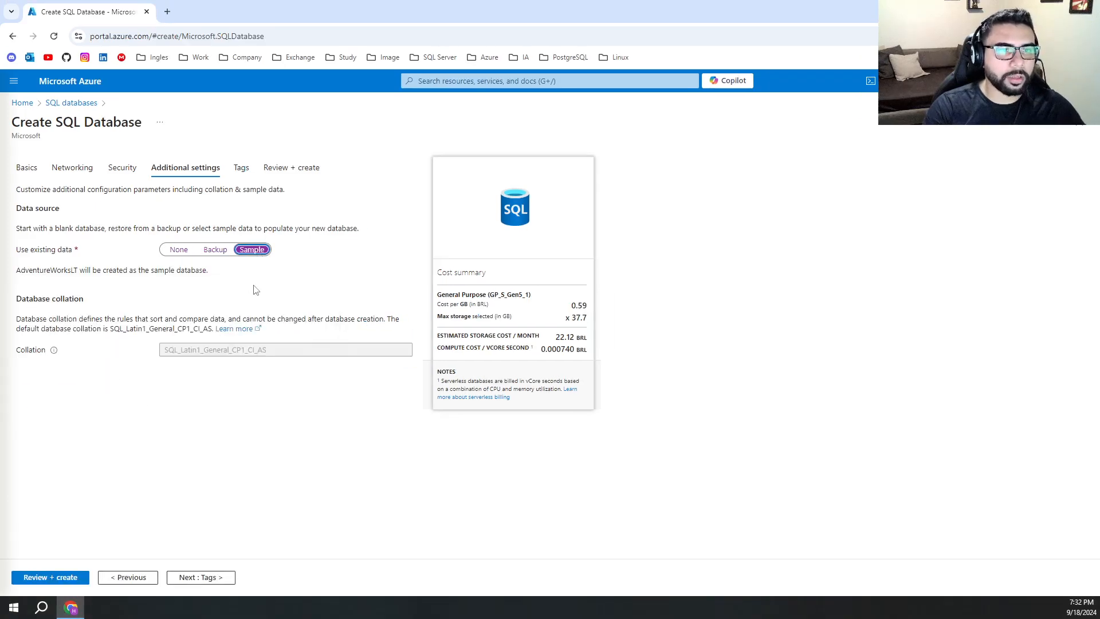
drag(28, 248, 158, 277)
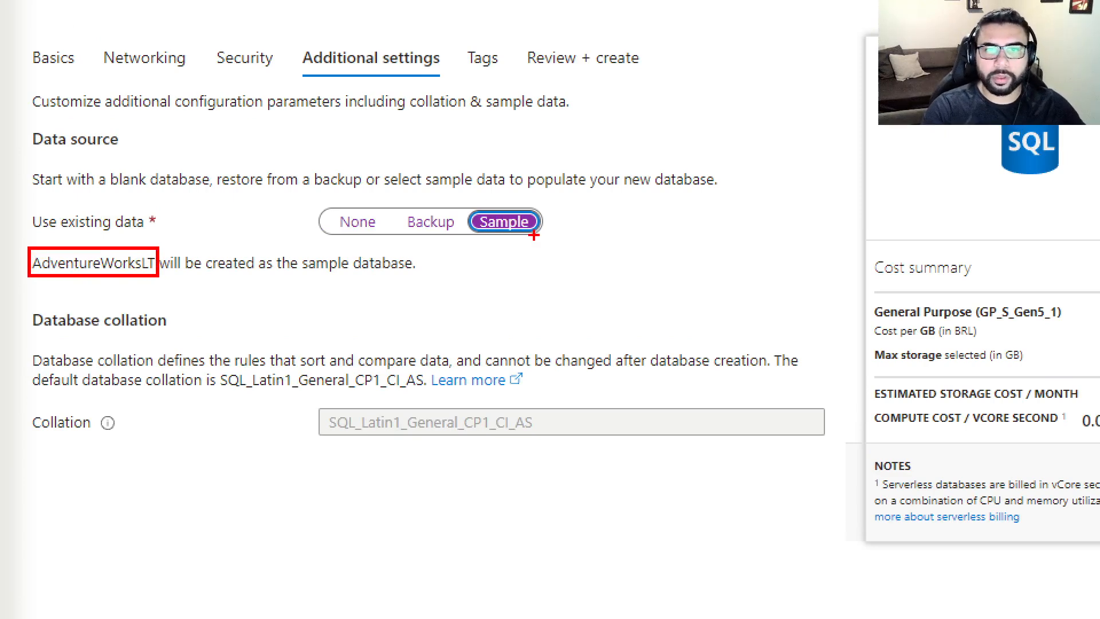
click(180, 251)
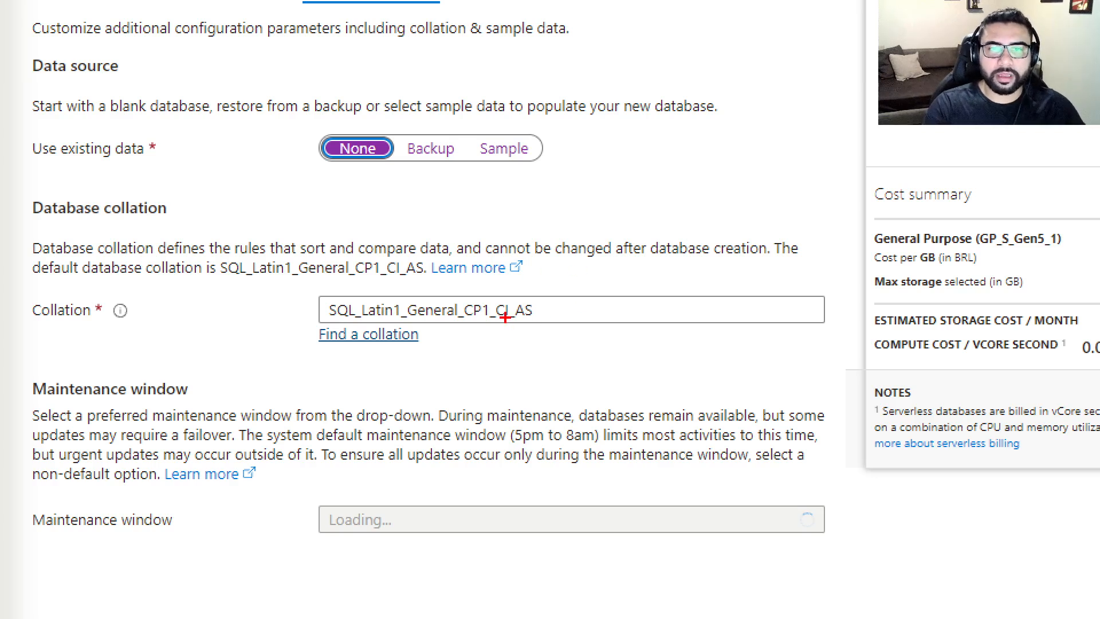
- Review the case and accent sensitivity suffixes of the SQL_Latin1_General_CP1_CI_AS collation
mouse_move(504, 322)
mouse_down()
mouse_move(500, 292)
mouse_move(515, 322)
mouse_move(549, 309)
mouse_move(525, 328)
mouse_up()
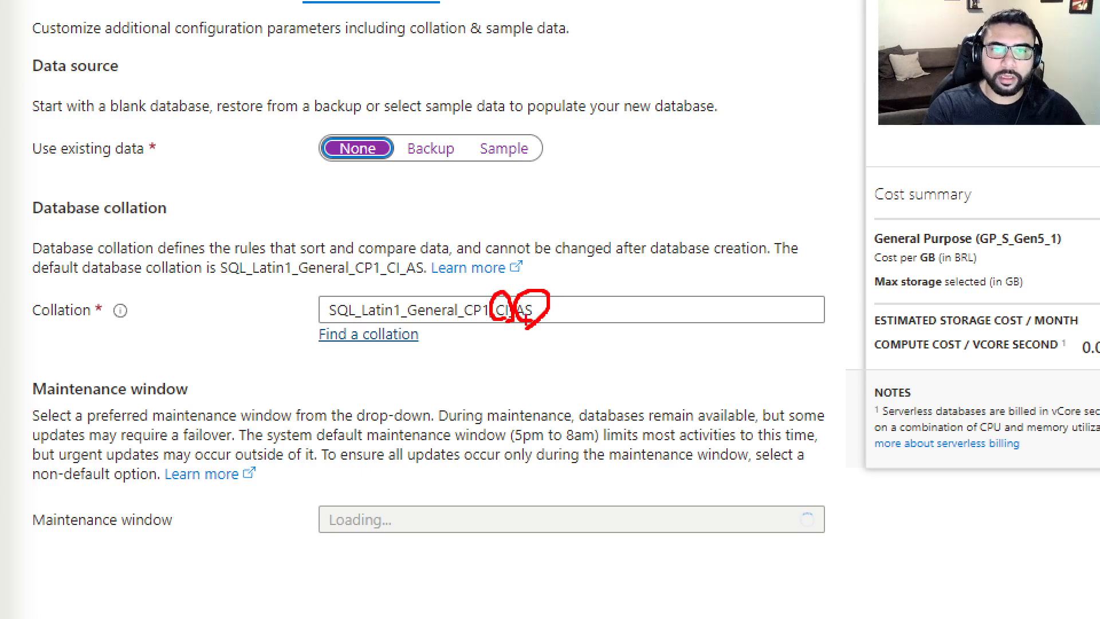
drag(545, 367, 521, 427)
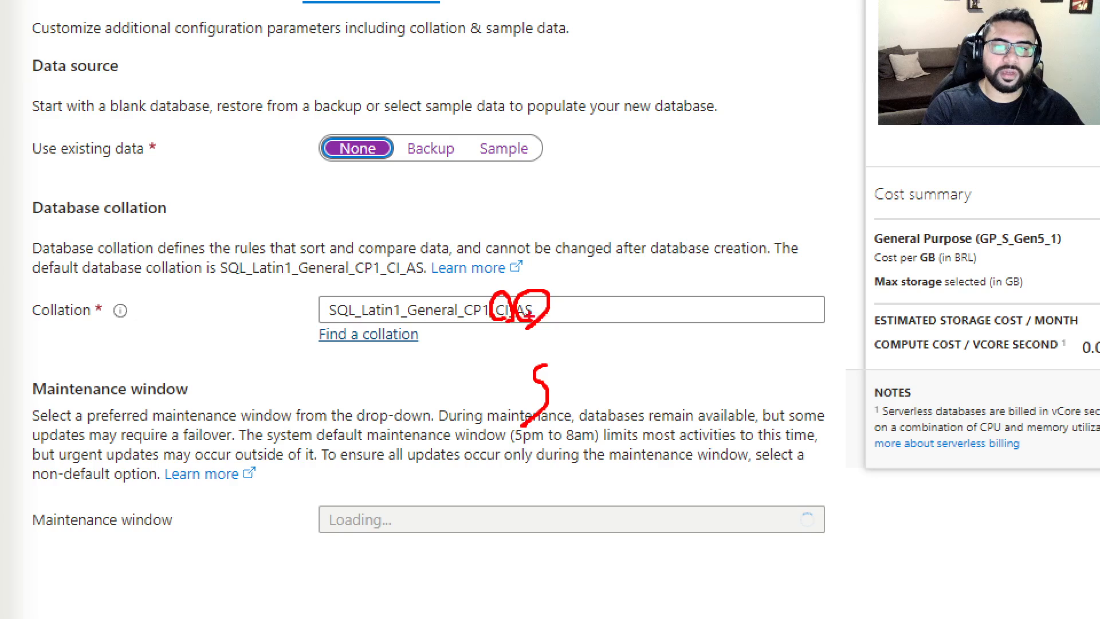
drag(495, 312, 511, 313)
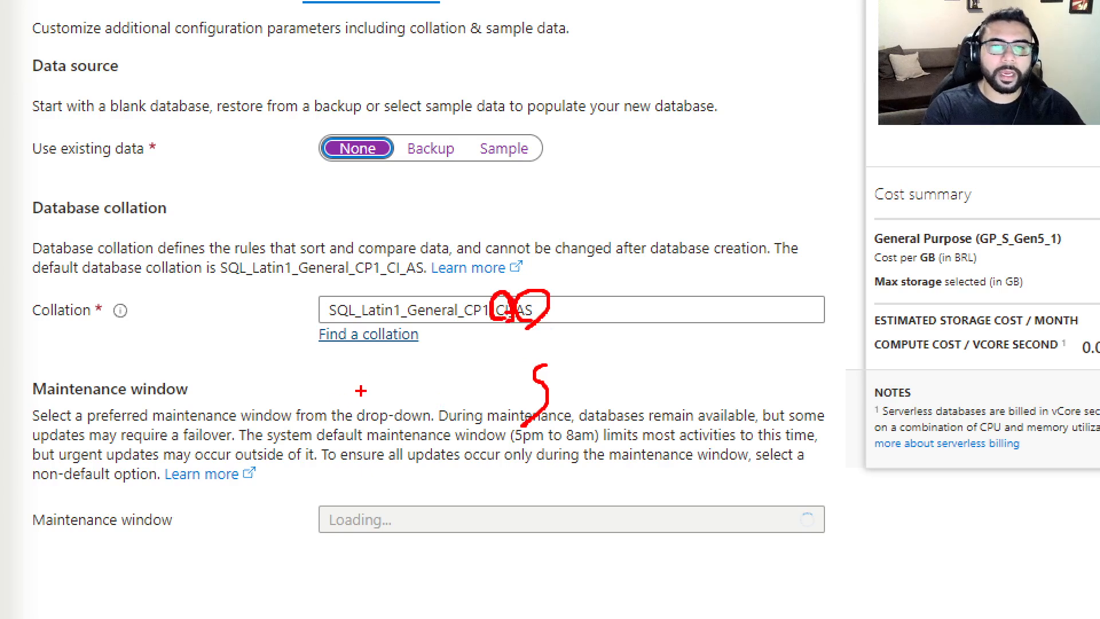
drag(354, 395, 391, 411)
mouse_move(367, 388)
mouse_down()
mouse_move(423, 381)
mouse_move(449, 406)
mouse_up()
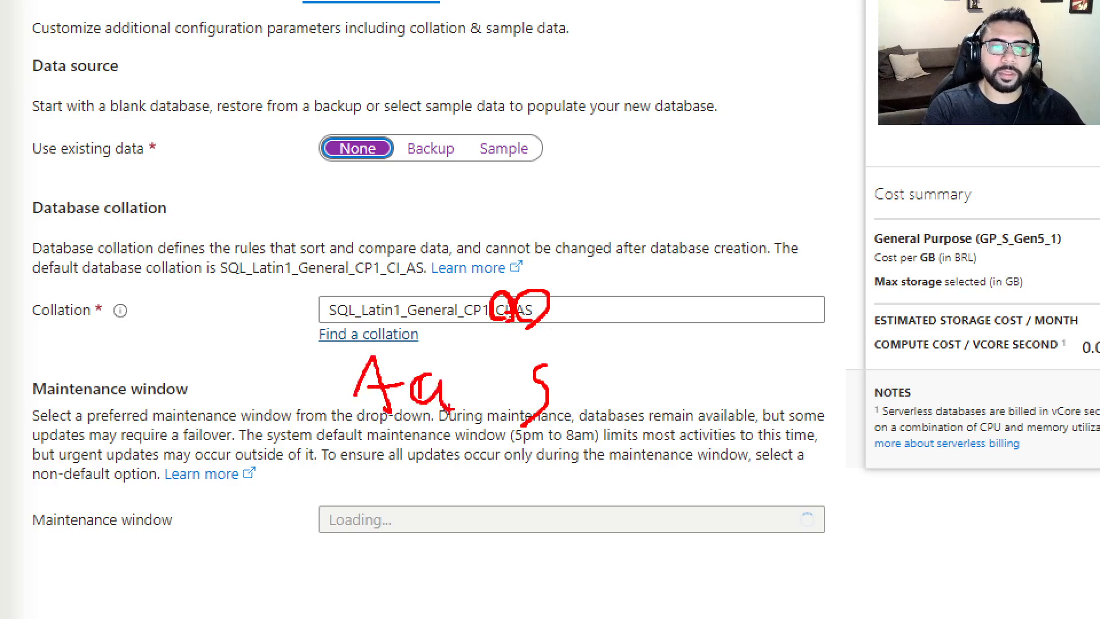
drag(609, 338, 620, 347)
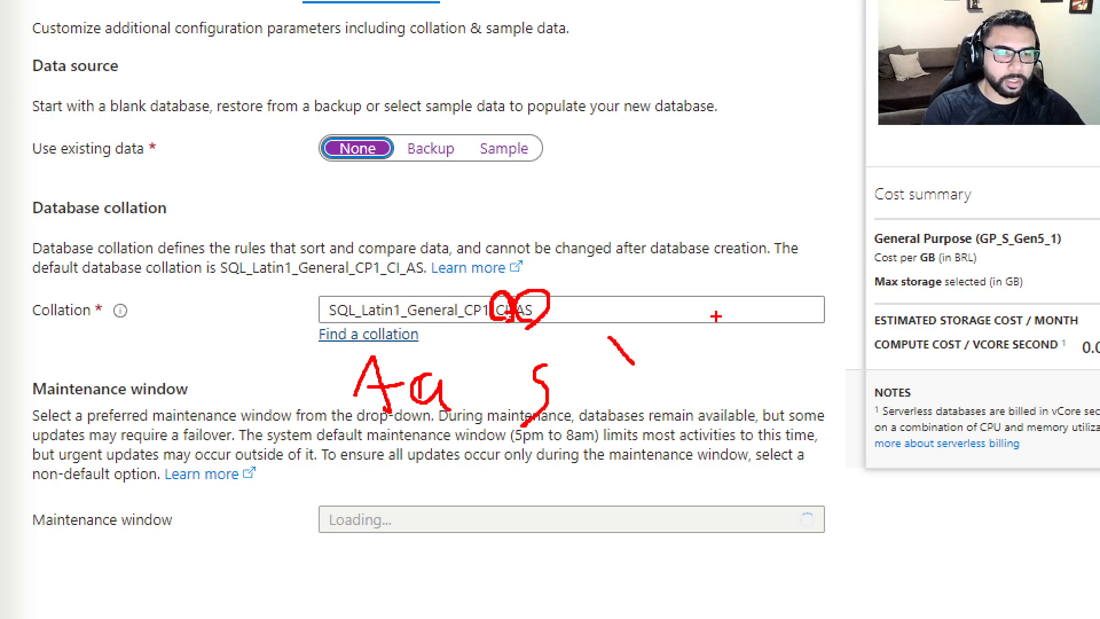
key(Escape)
- Review the available maintenance windows without changing the system default, and check the tag name and value fields
click(184, 434)
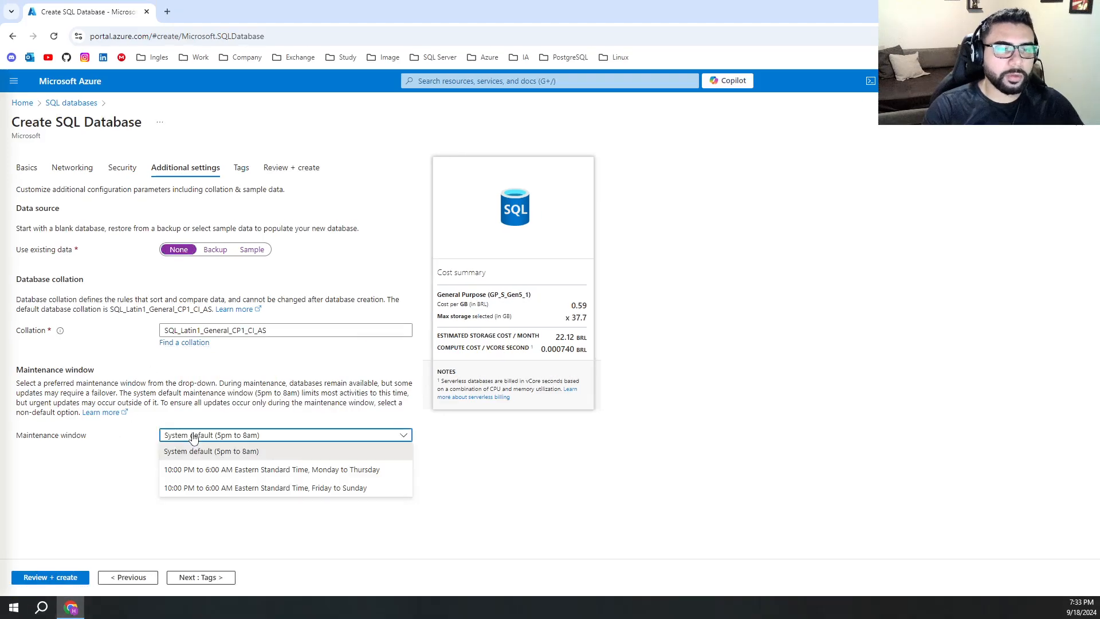
key(ctrl+1)
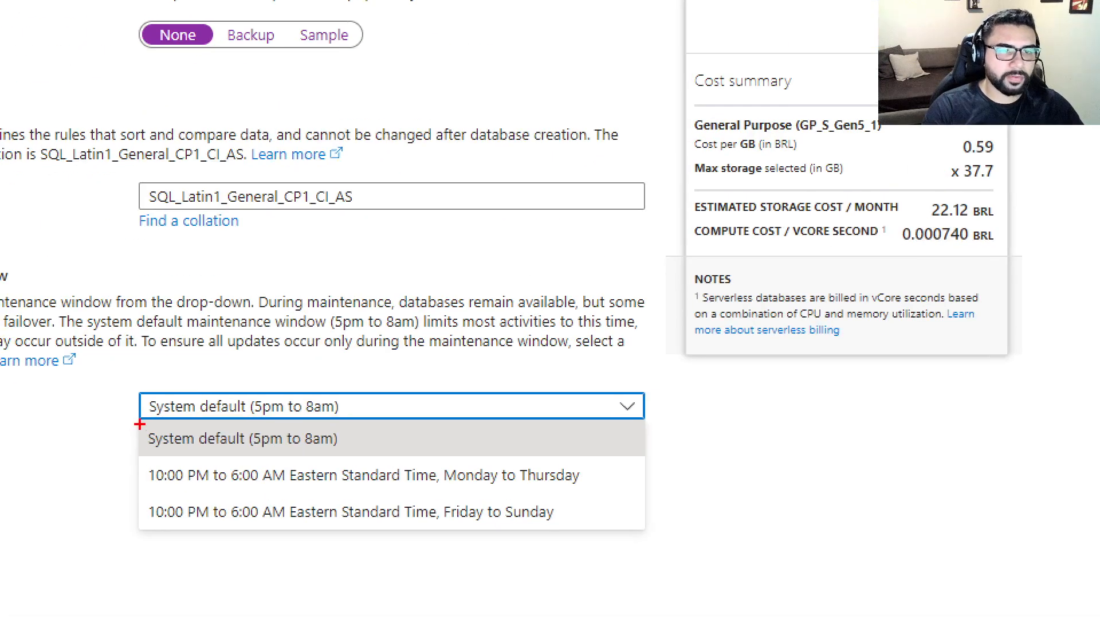
drag(158, 443, 257, 459)
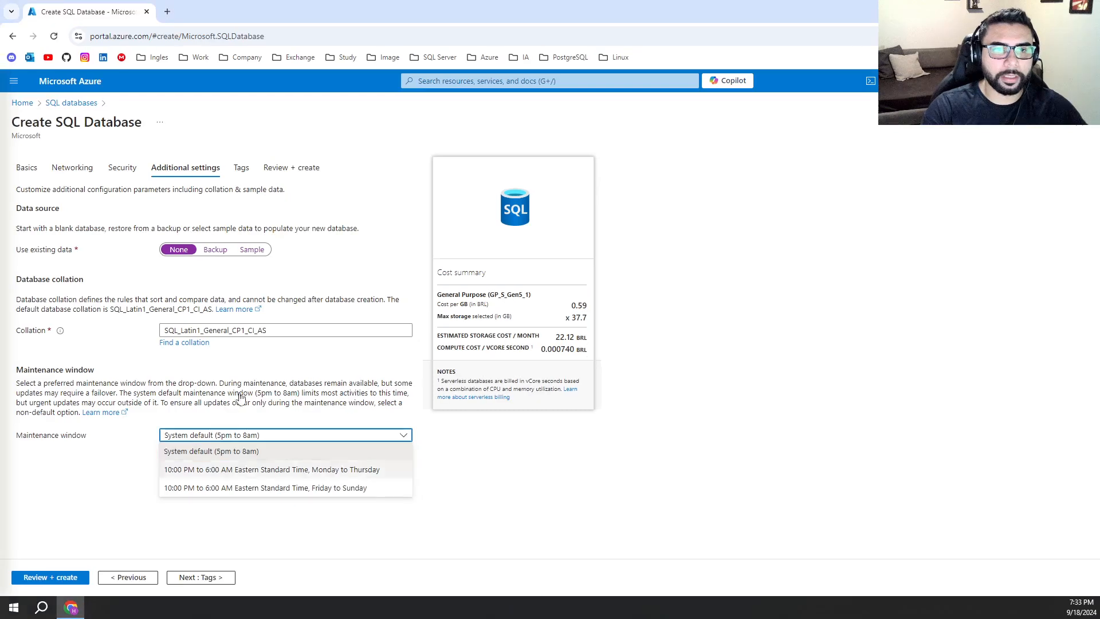
click(241, 167)
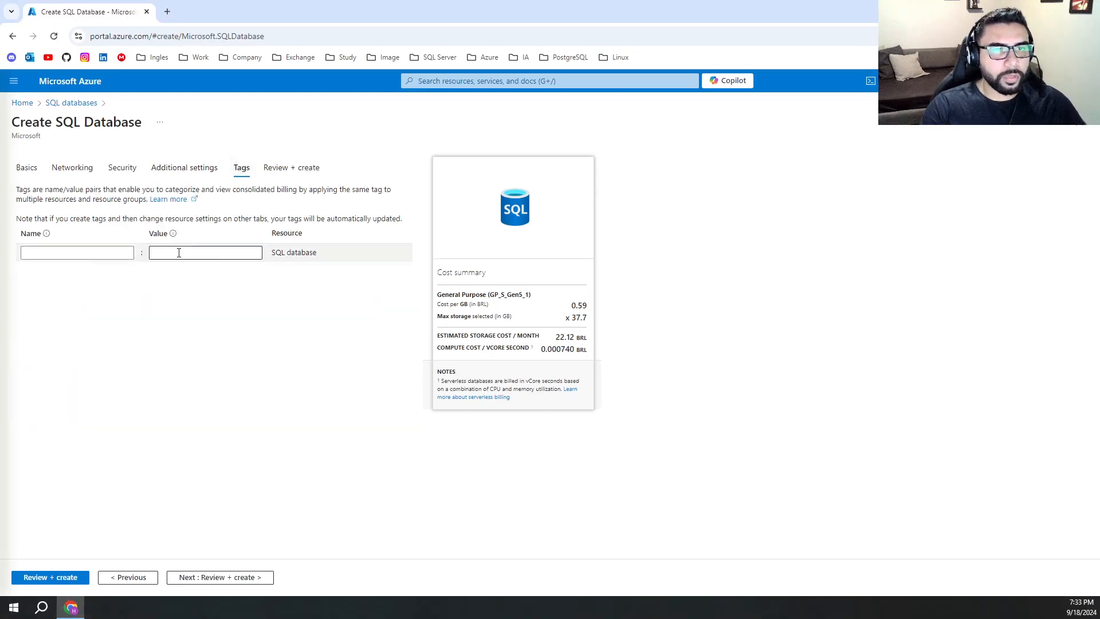
click(94, 251)
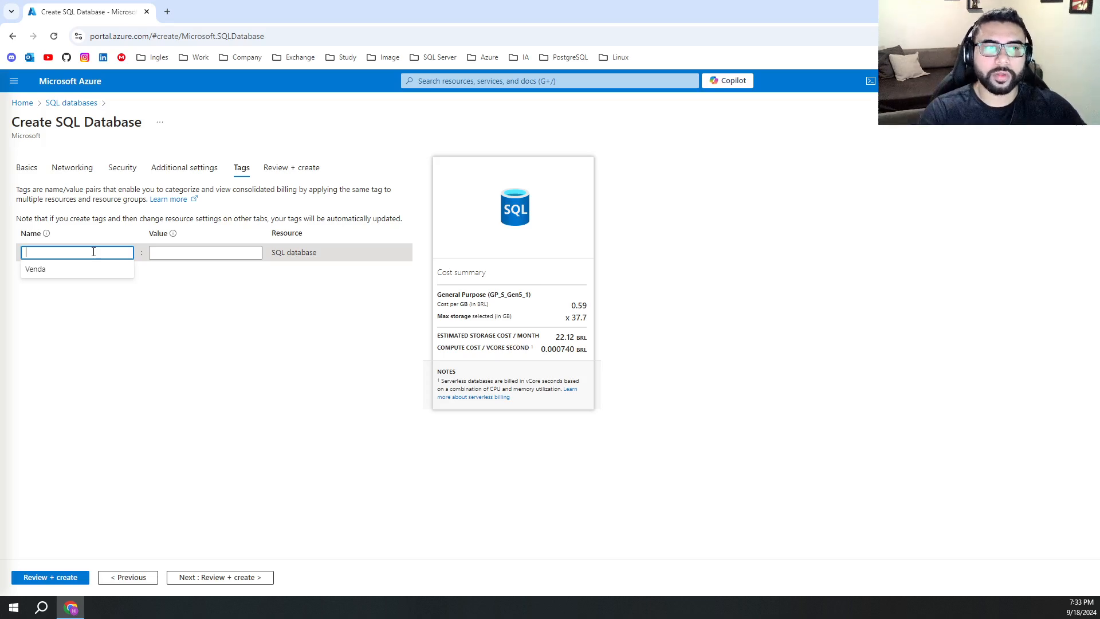
- Open the final review of the database configuration and examine its terms and basic settings
click(292, 168)
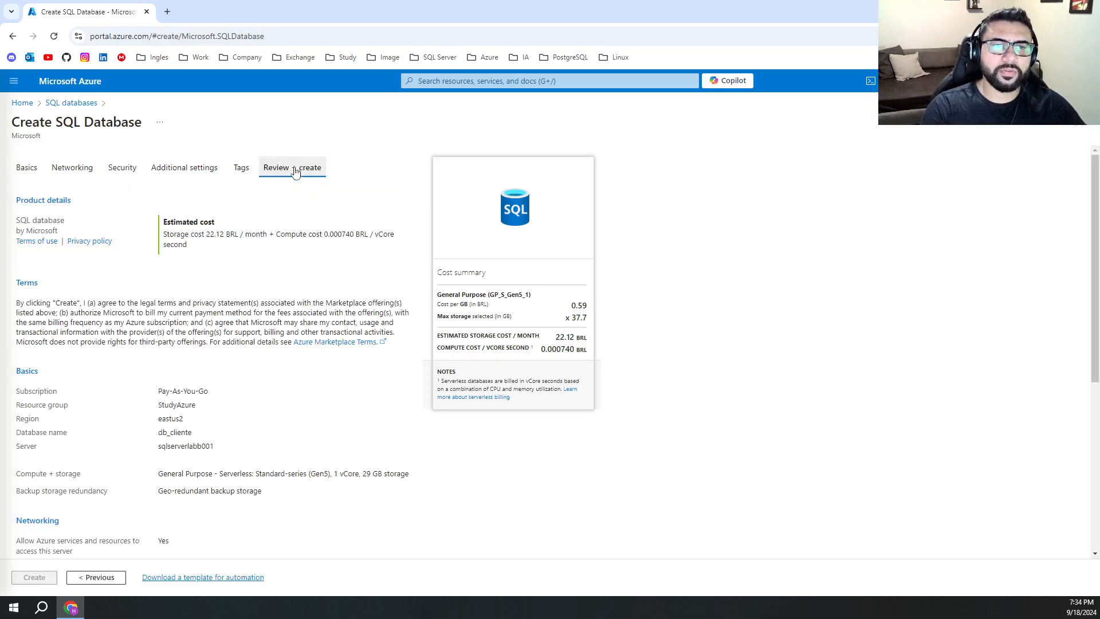
scroll(241, 287, down, 3)
scroll(253, 290, down, 2)
scroll(253, 290, up, 5)
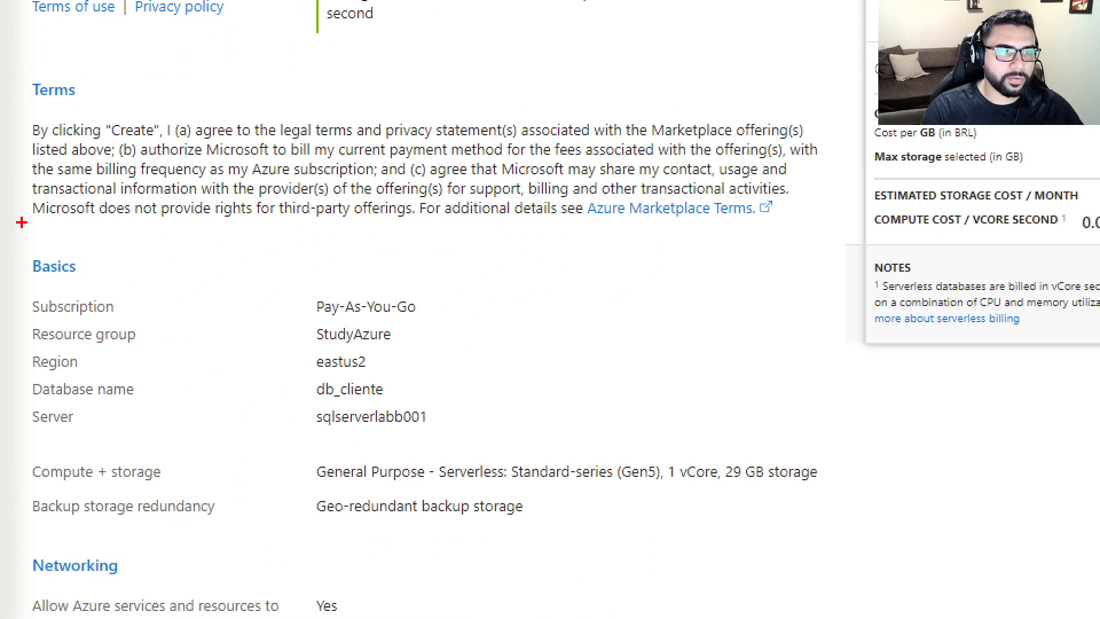
mouse_move(21, 220)
mouse_down()
mouse_move(590, 521)
mouse_move(332, 289)
mouse_move(2, 437)
mouse_move(75, 426)
mouse_up()
key(Escape)
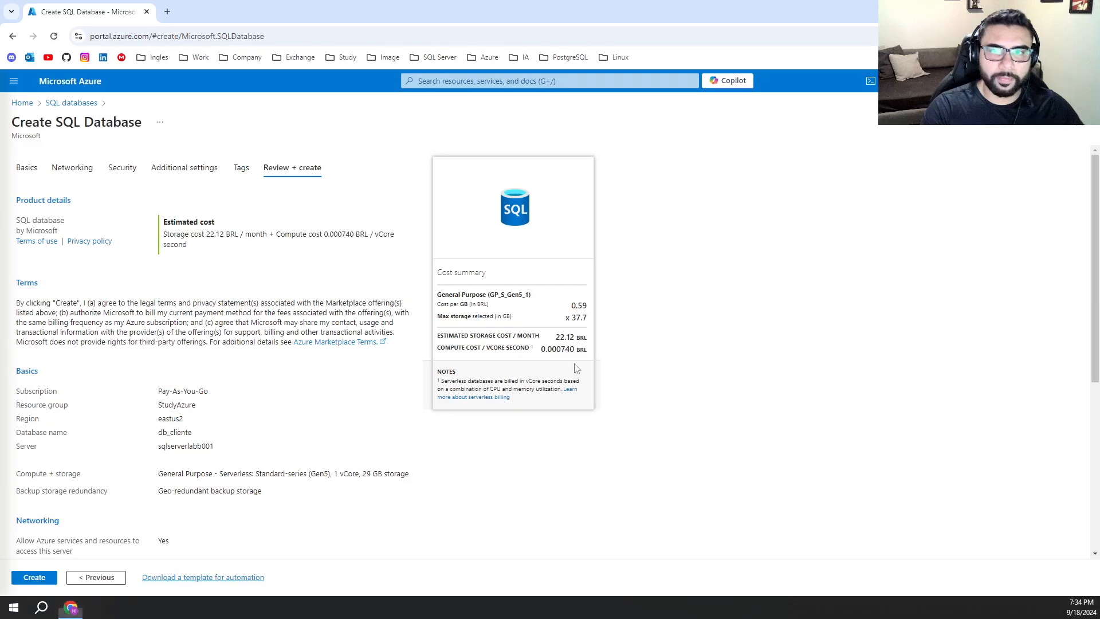
- Review the estimated monthly storage cost and the compute cost per vCore second in the cost summary
key(ctrl+1)
click(606, 357)
mouse_move(573, 370)
mouse_down()
mouse_move(285, 378)
mouse_move(261, 303)
mouse_move(548, 298)
mouse_move(603, 354)
mouse_move(569, 376)
mouse_up()
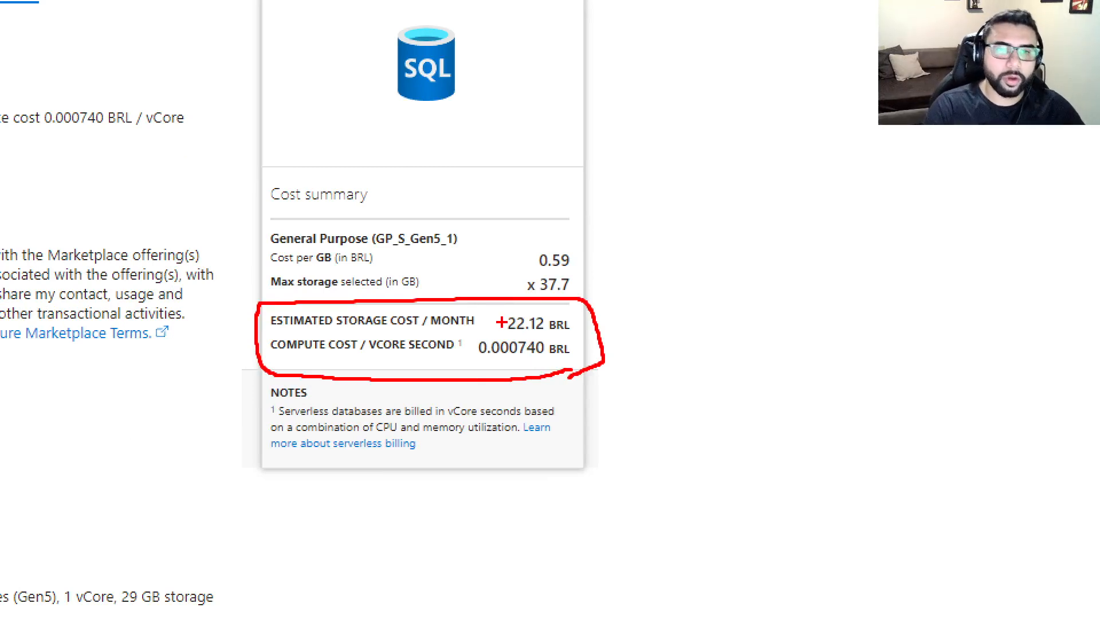
mouse_move(519, 329)
mouse_down()
mouse_move(497, 319)
mouse_move(588, 320)
mouse_move(513, 335)
mouse_up()
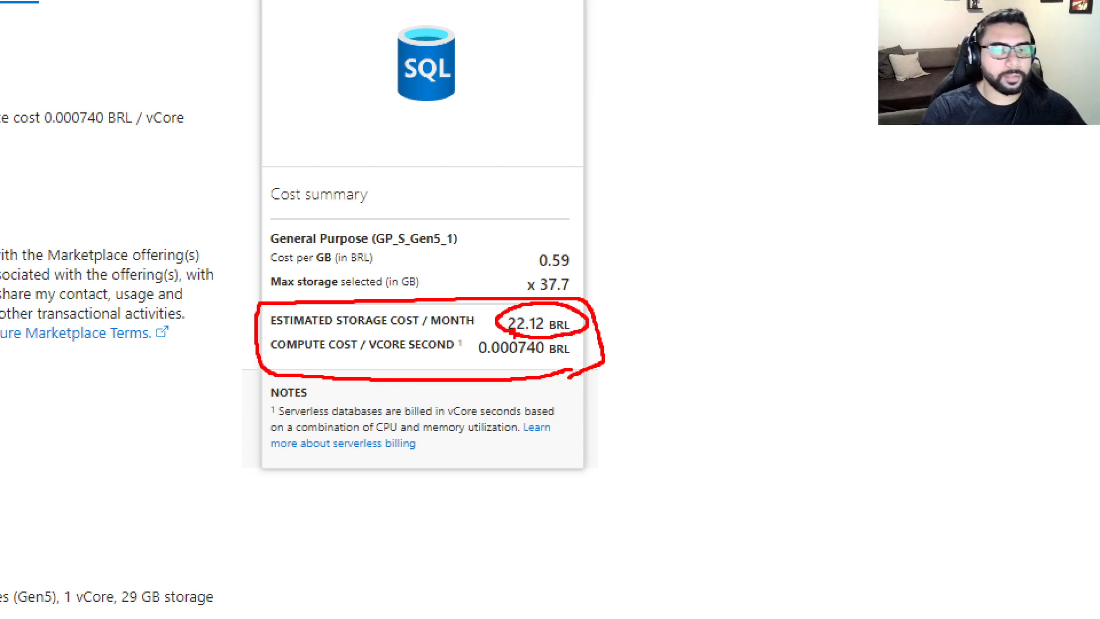
- Check the remaining networking, security and additional settings in the summary and create the db_cliente database
scroll(221, 351, down, 5)
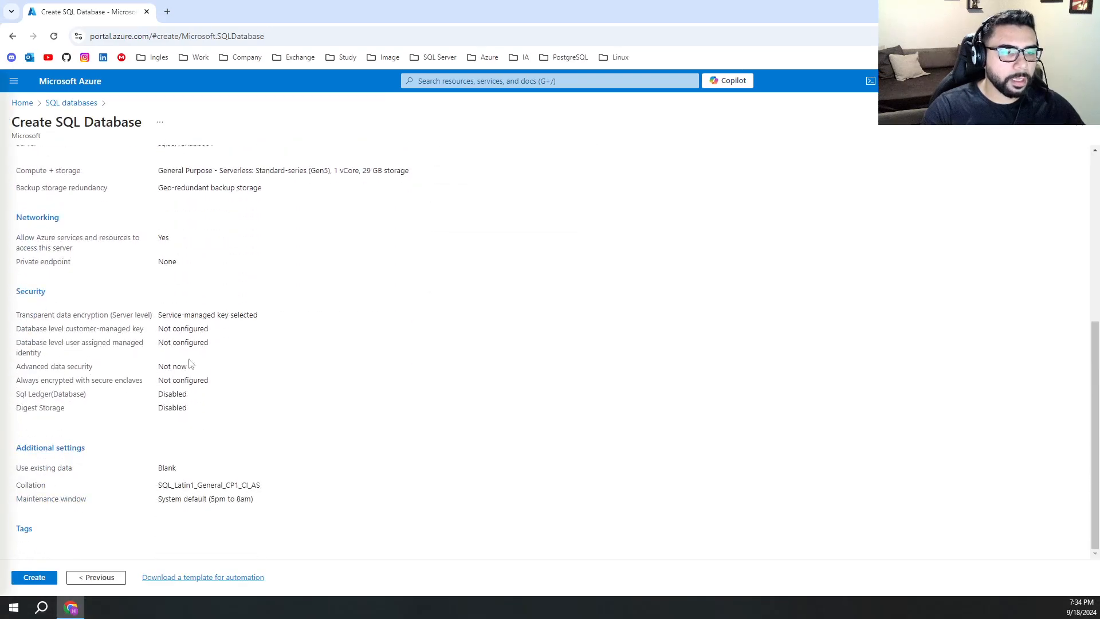
click(44, 577)
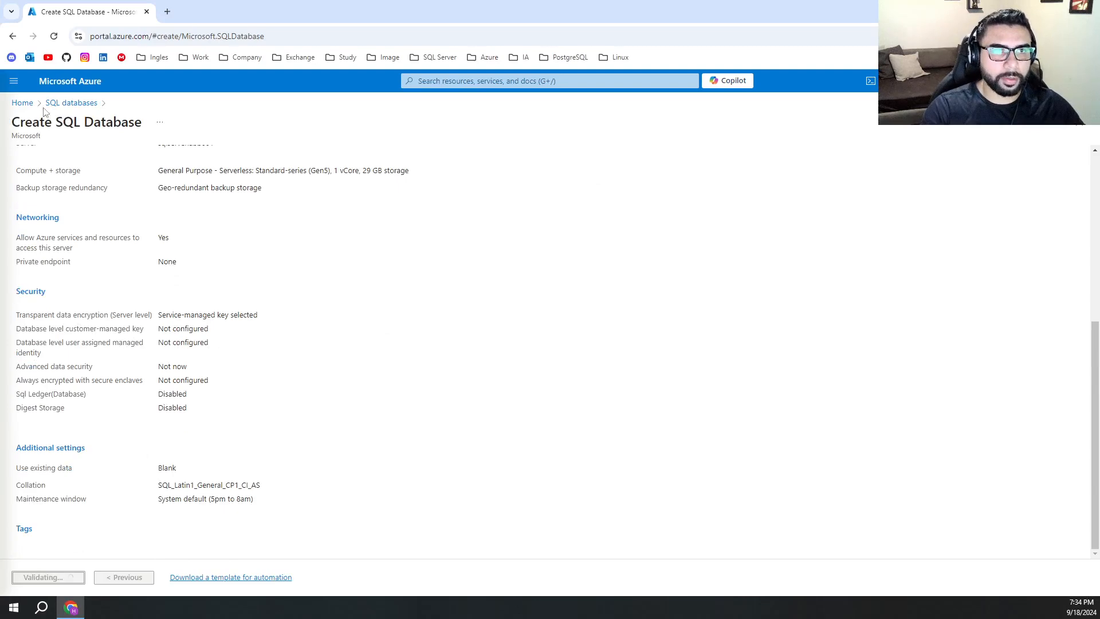
- Open the Azure portal home page in a new browser tab and start a resource search there
right_click(18, 102)
click(66, 119)
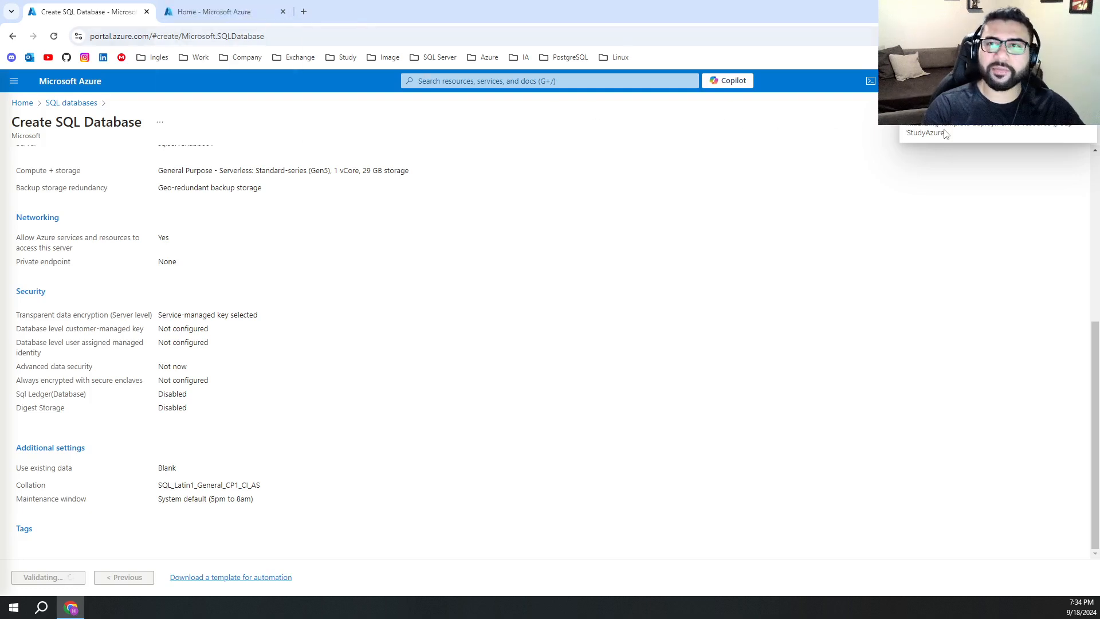
click(206, 11)
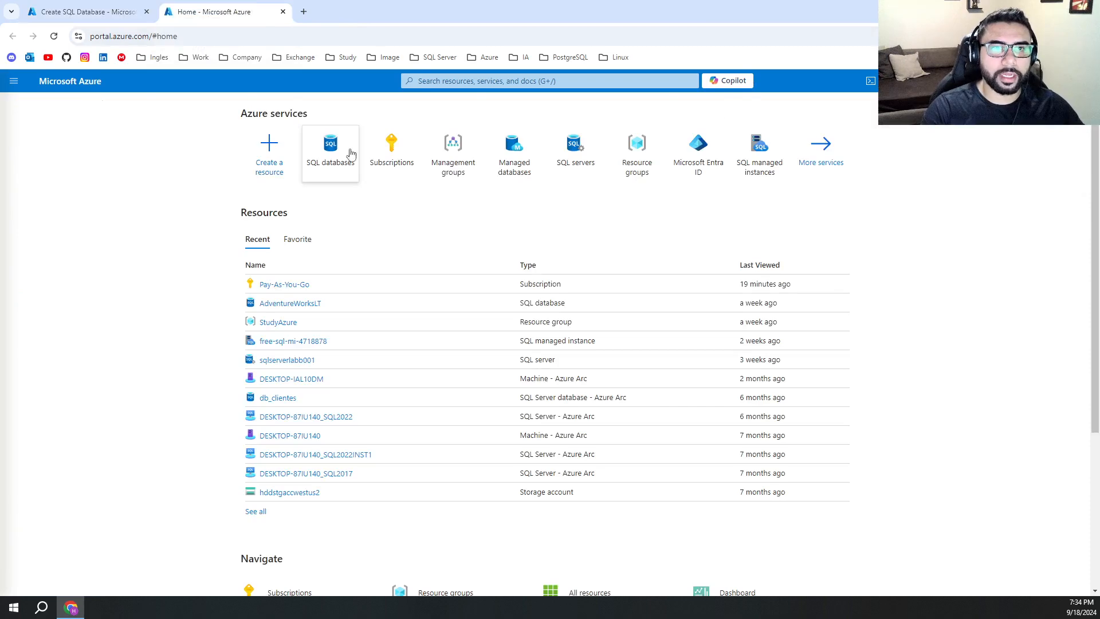
click(434, 85)
text(sql serve)
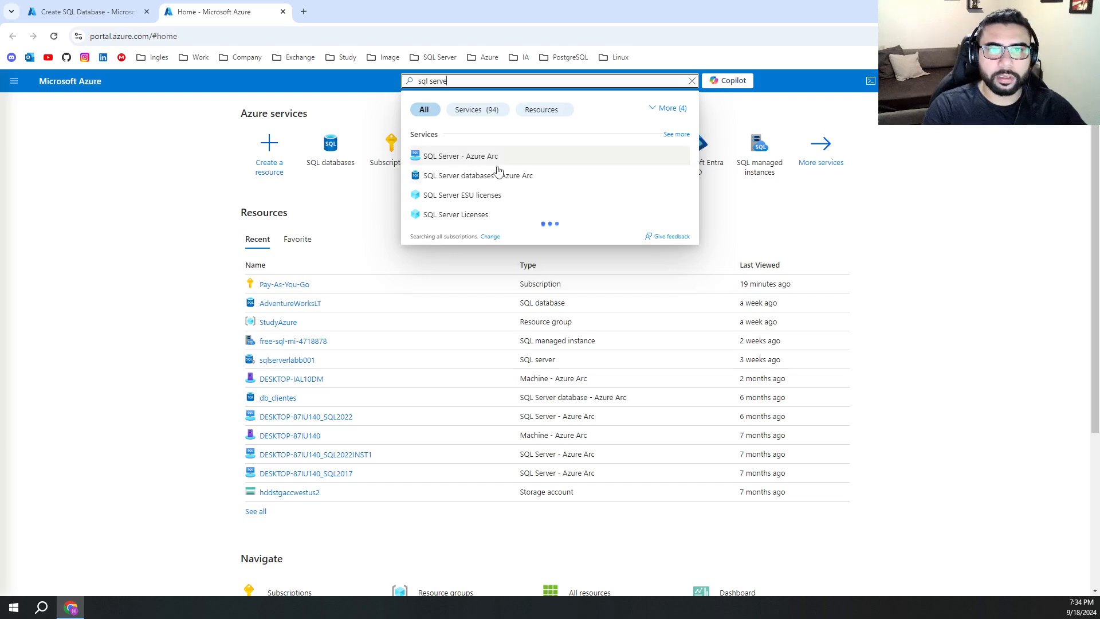
key(BackSpace)
key(BackSpace)
key(BackSpace)
key(BackSpace)
key(BackSpace)
key(BackSpace)
key(BackSpace)
key(BackSpace)
key(BackSpace)
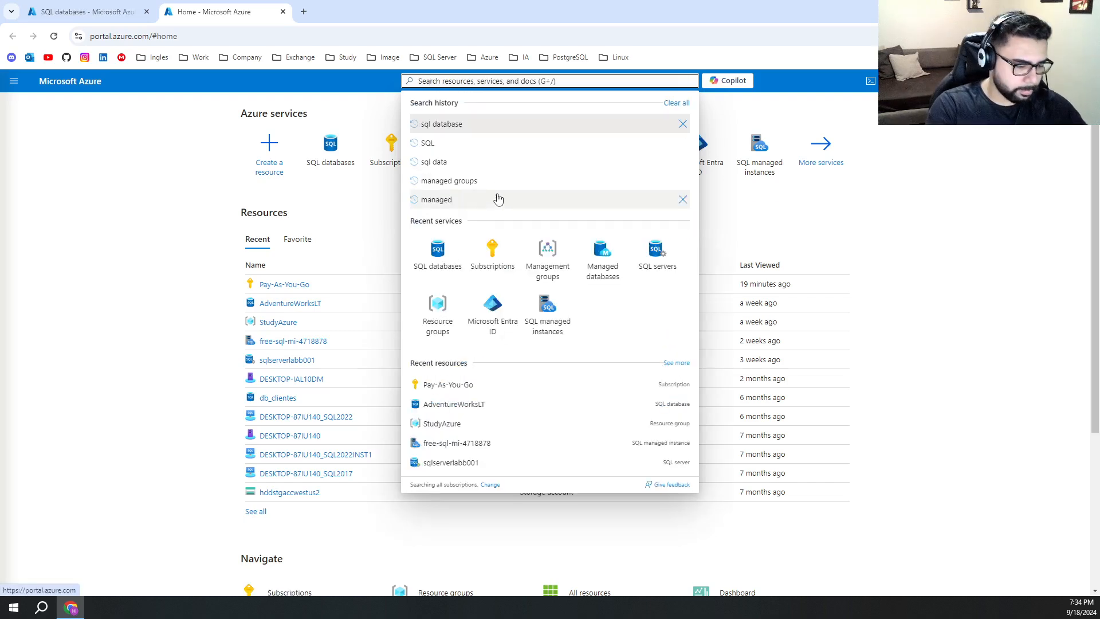
- Search the portal for the SQL servers service and open the overview of server sqlserverlabb001
text(SQL Server)
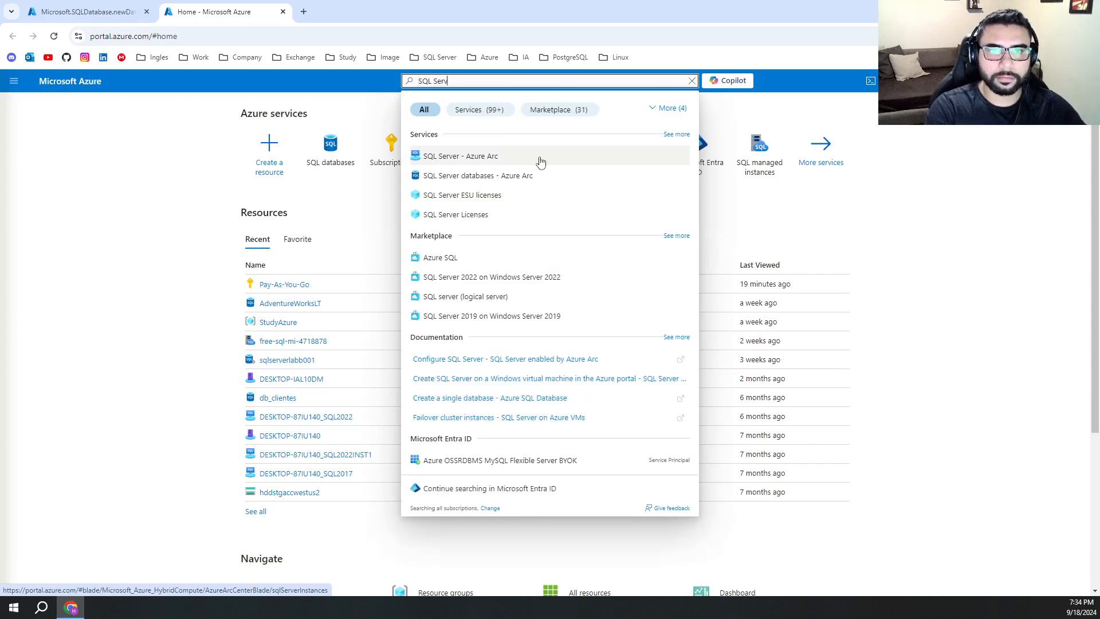
key(BackSpace)
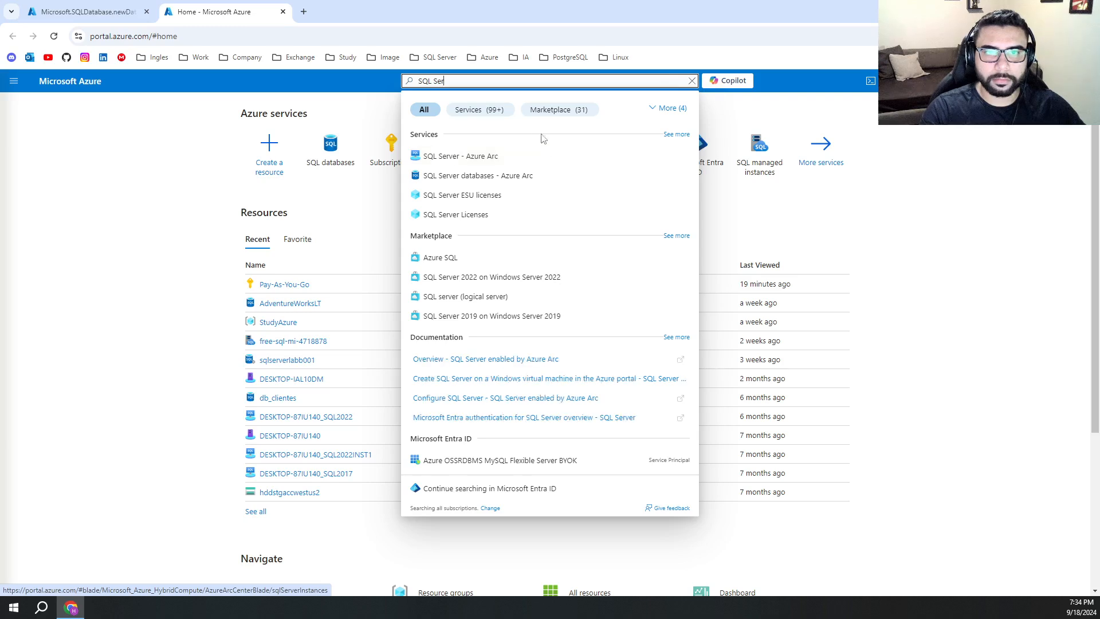
key(BackSpace)
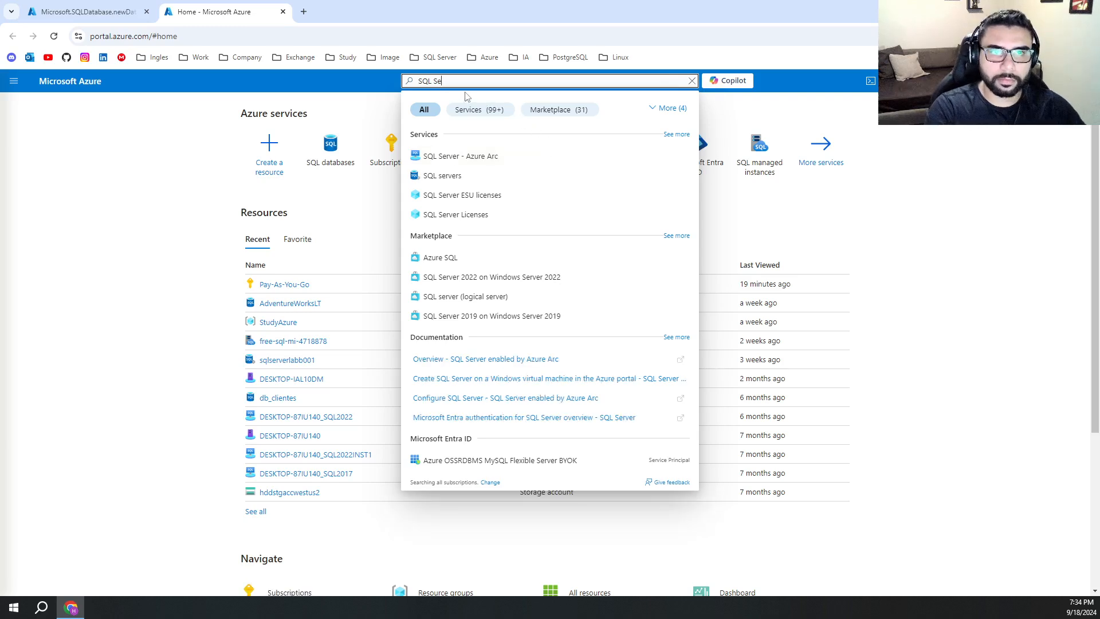
click(448, 175)
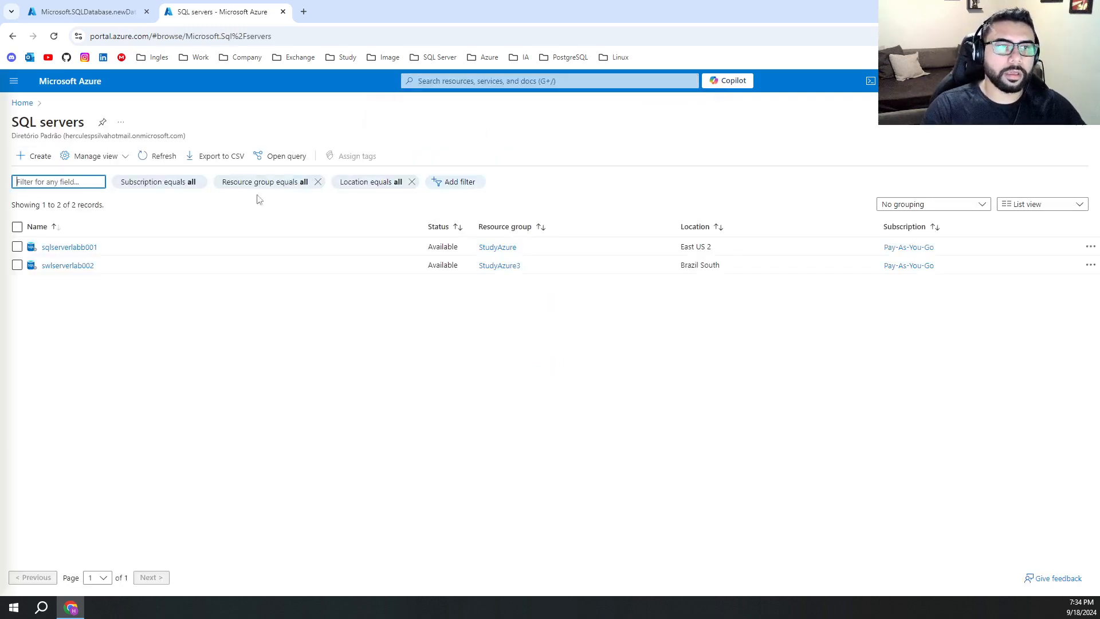
click(85, 248)
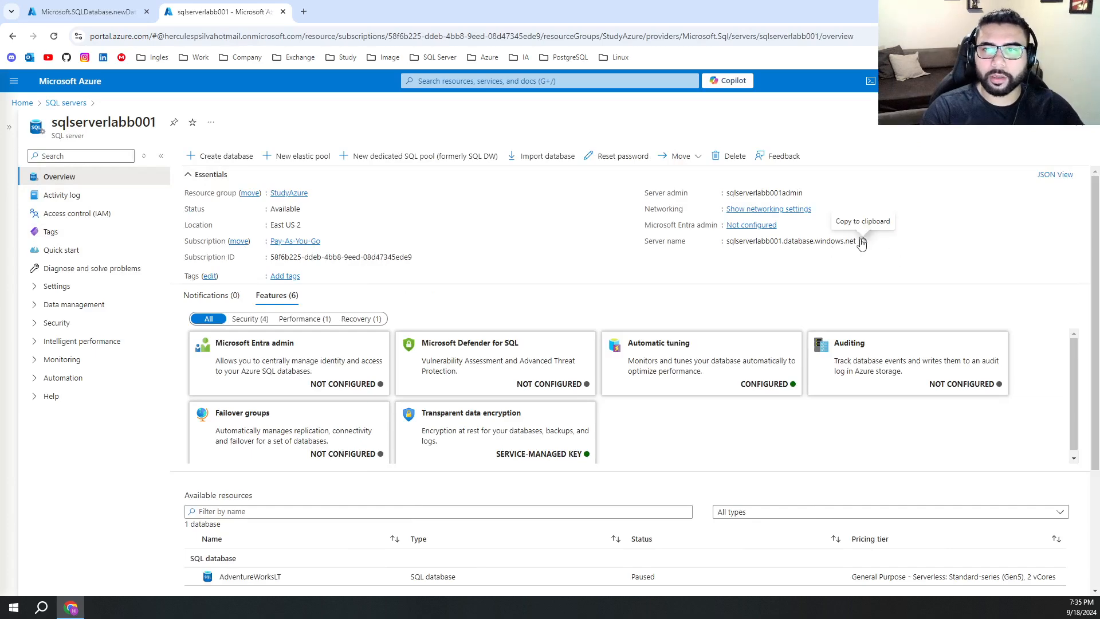
- Copy the full server name of sqlserverlabb001 from its overview and launch SQL Server Management Studio
click(863, 241)
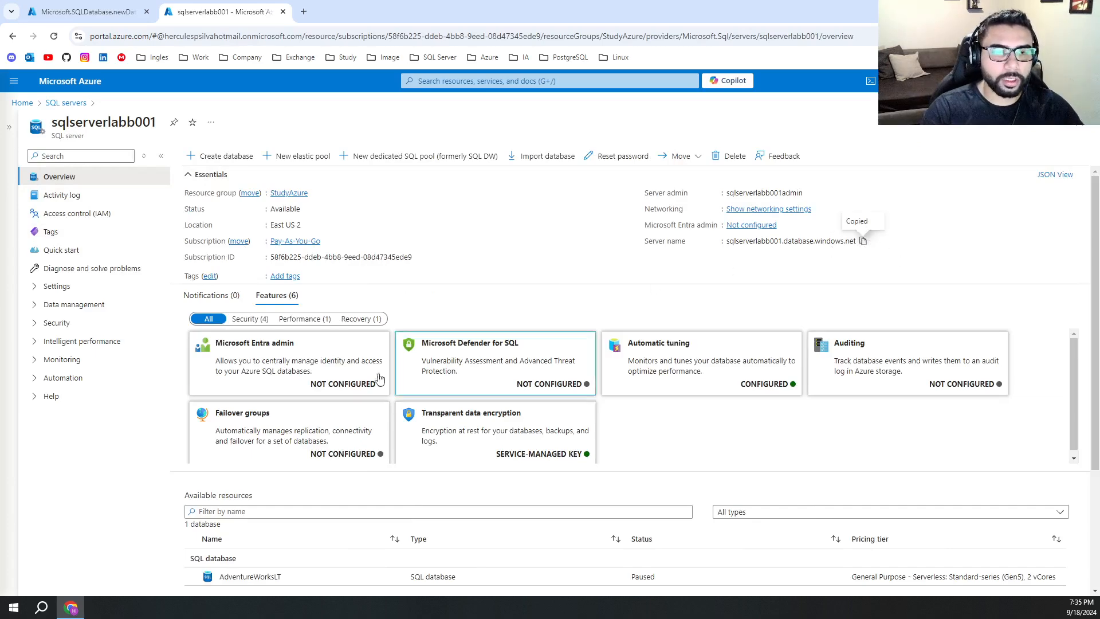
click(19, 609)
text(ss)
click(18, 609)
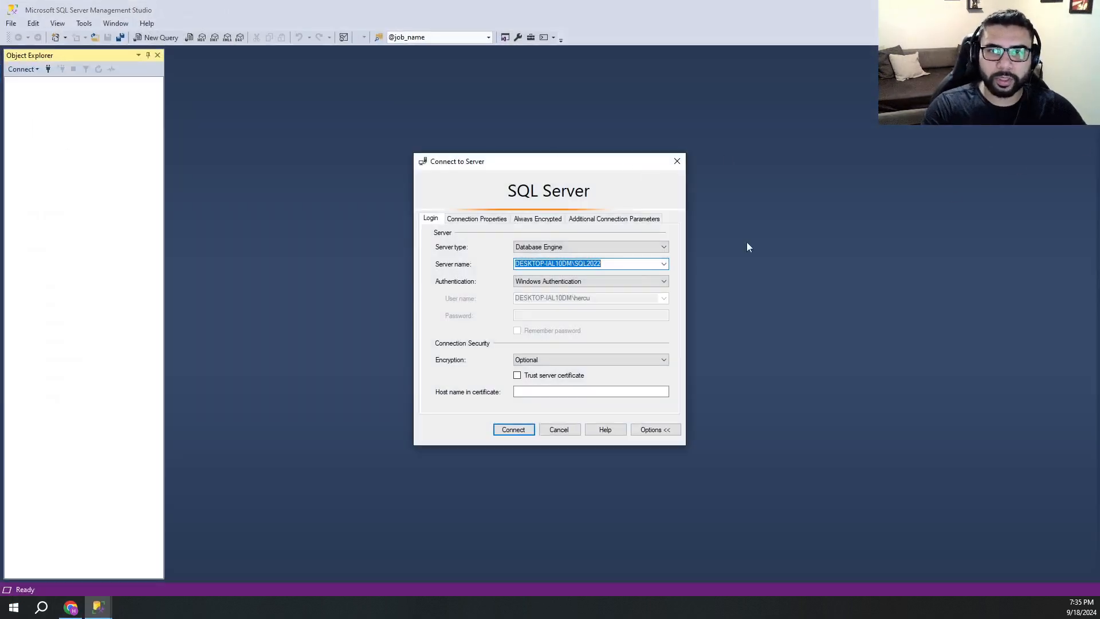
- Connect to the Database Engine sqlserverlabb001.database.windows.net using SQL Server Authentication and the saved server admin login
click(664, 264)
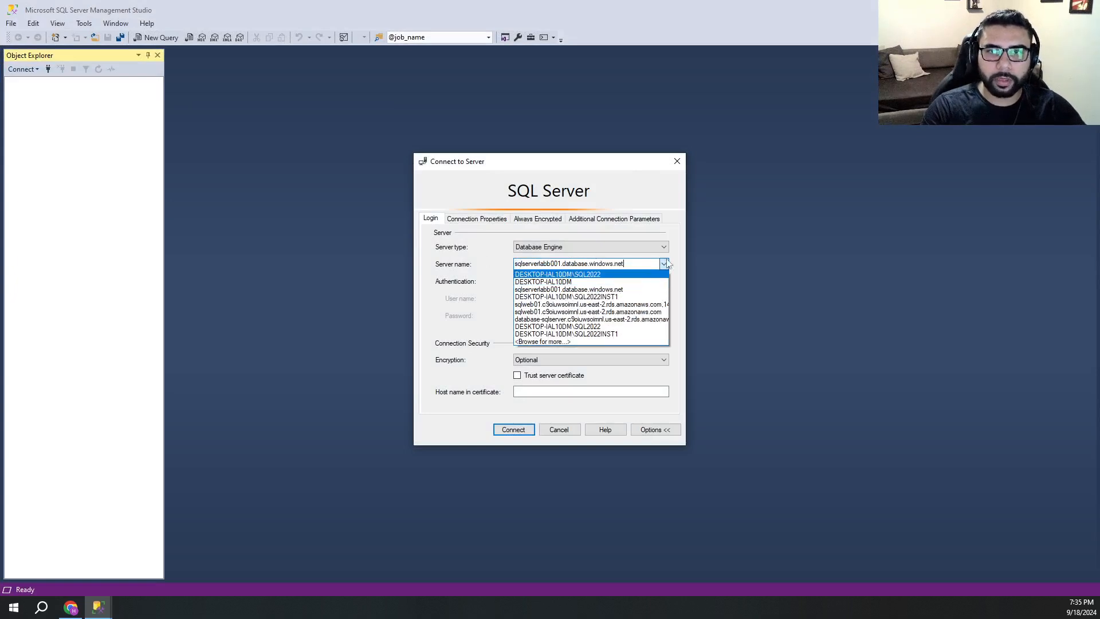
click(634, 281)
click(634, 280)
click(592, 298)
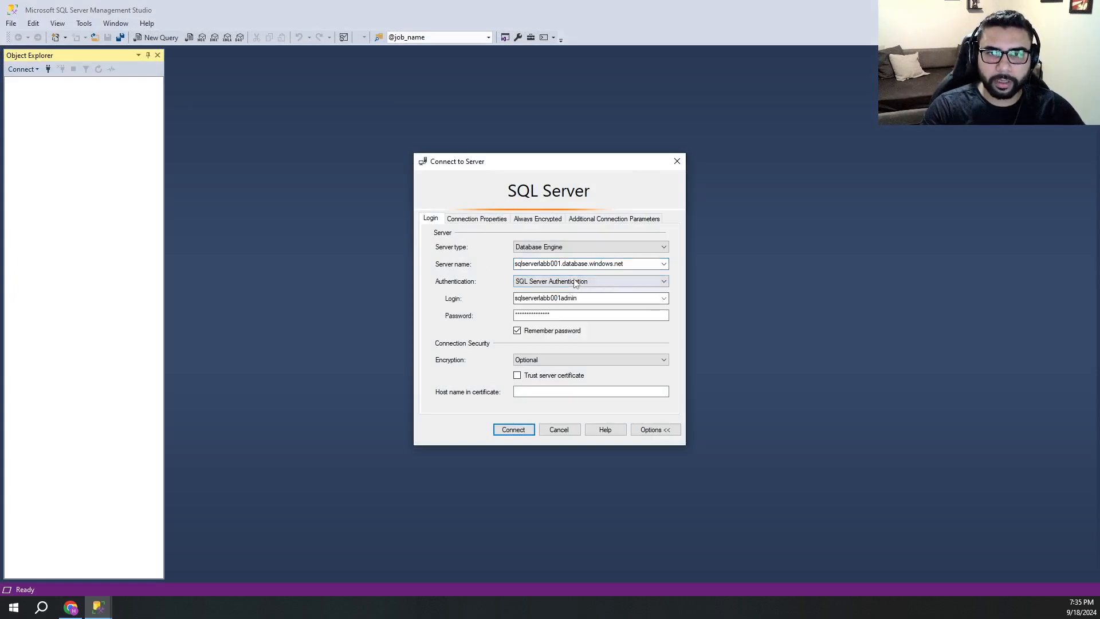
drag(590, 299, 480, 296)
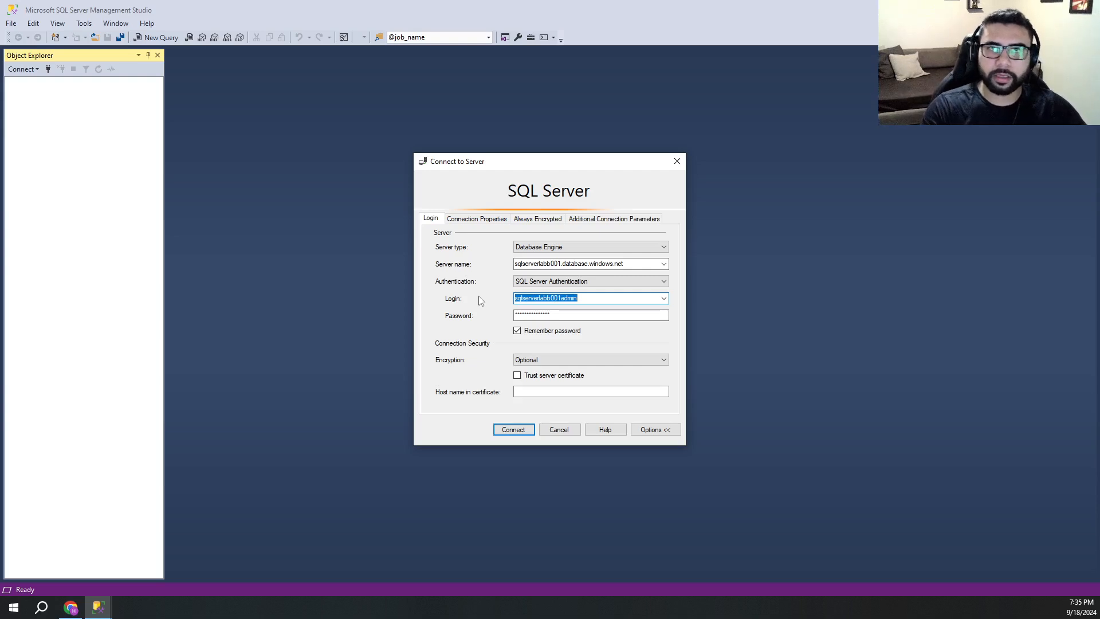
click(512, 429)
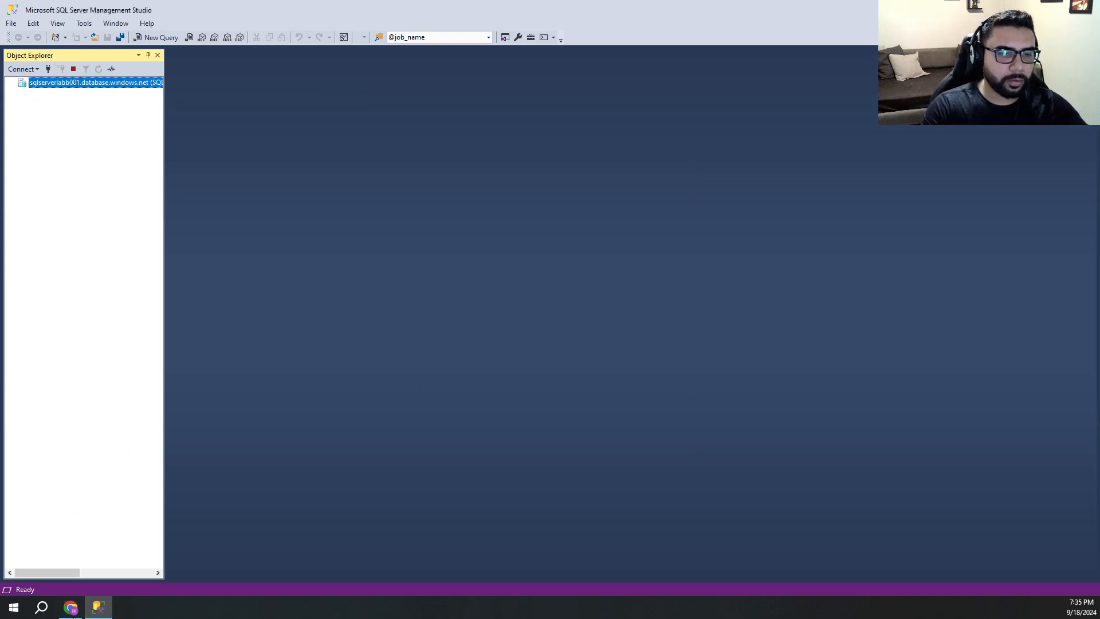
- Switch to the browser and check the db_cliente deployment's progress on its overview page and in the portal notifications
click(79, 609)
click(91, 11)
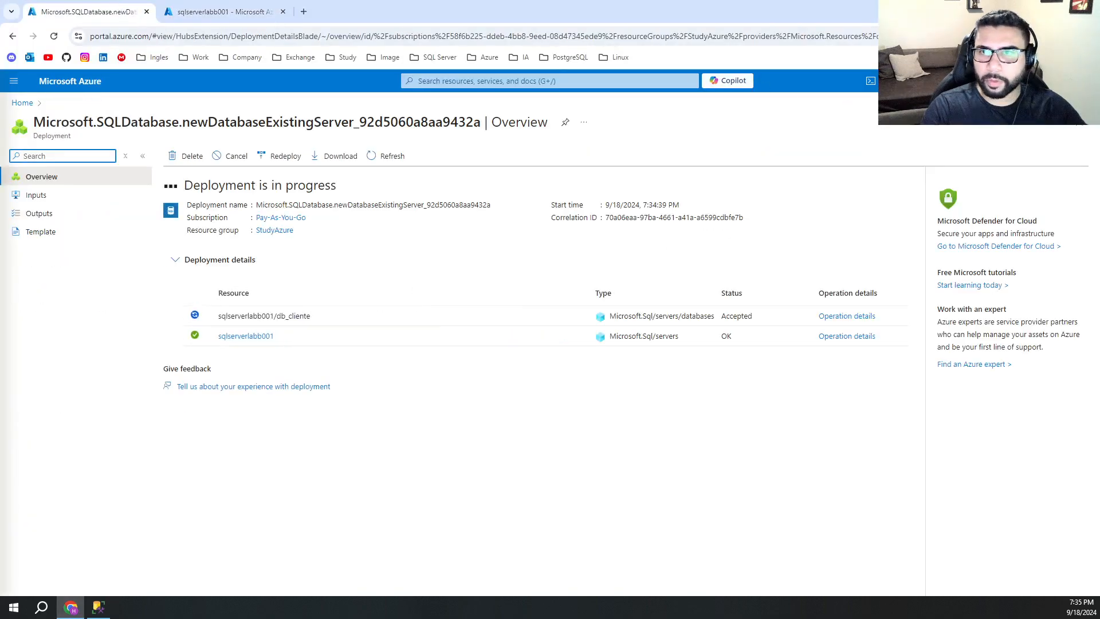
click(894, 81)
click(894, 168)
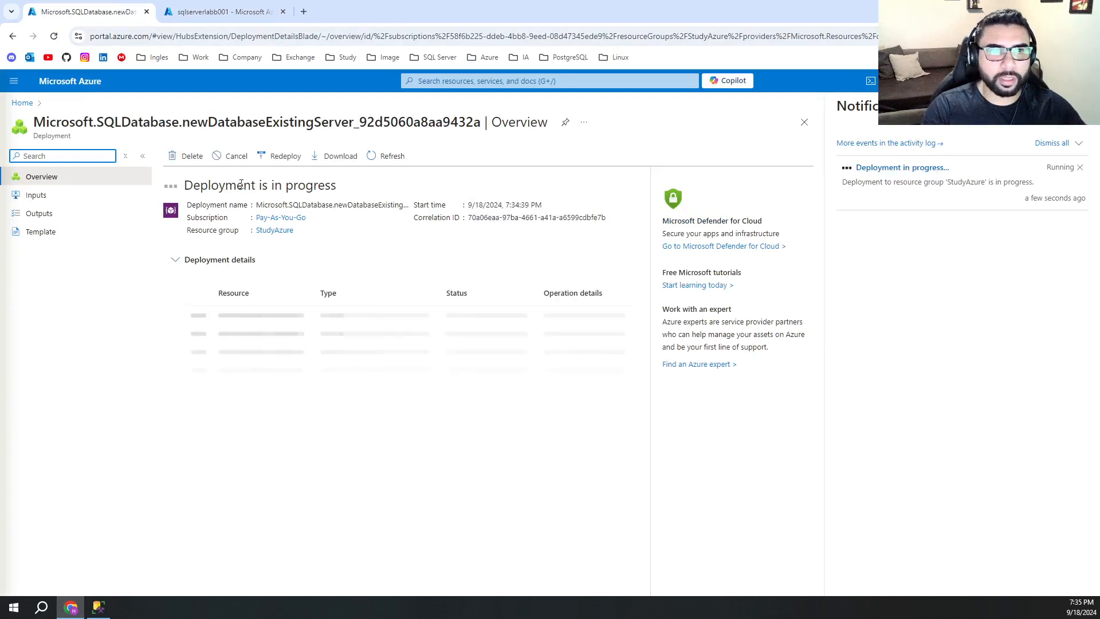
click(1079, 106)
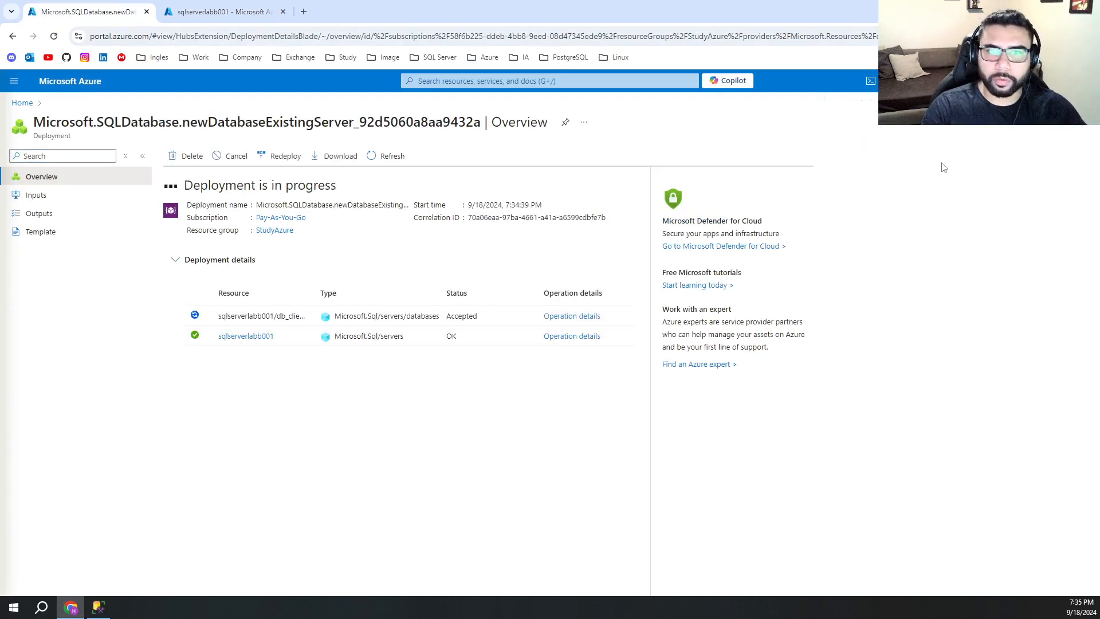
- Review the deployment details of the sqlserverlabb001 server and the db_cliente database, including their resource types
drag(200, 191, 329, 207)
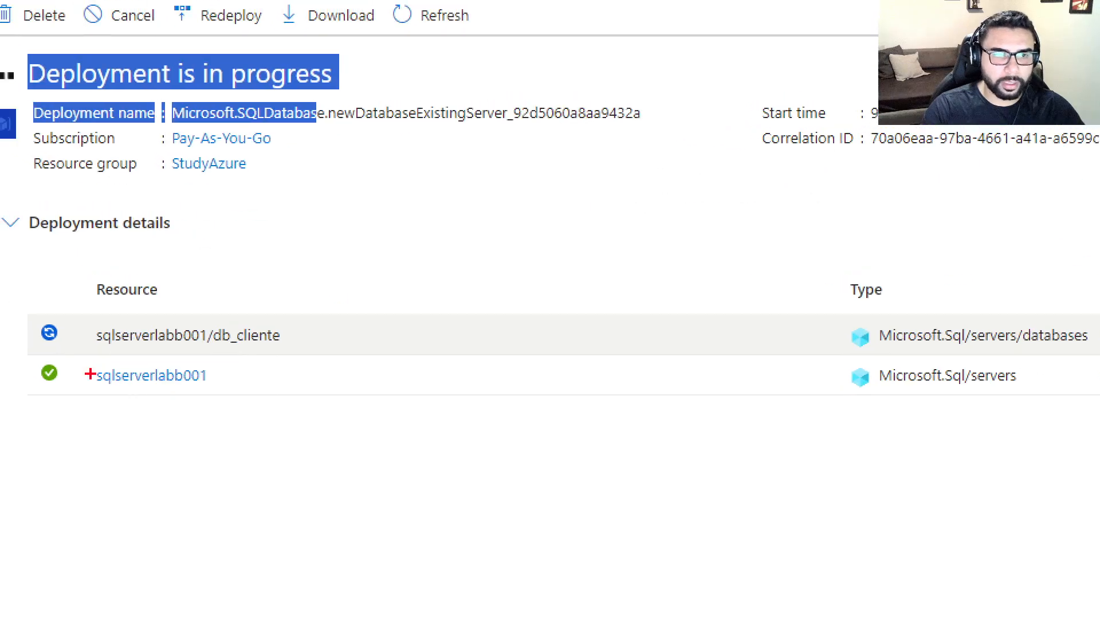
mouse_move(11, 359)
mouse_down()
mouse_move(689, 395)
mouse_move(1028, 395)
mouse_up()
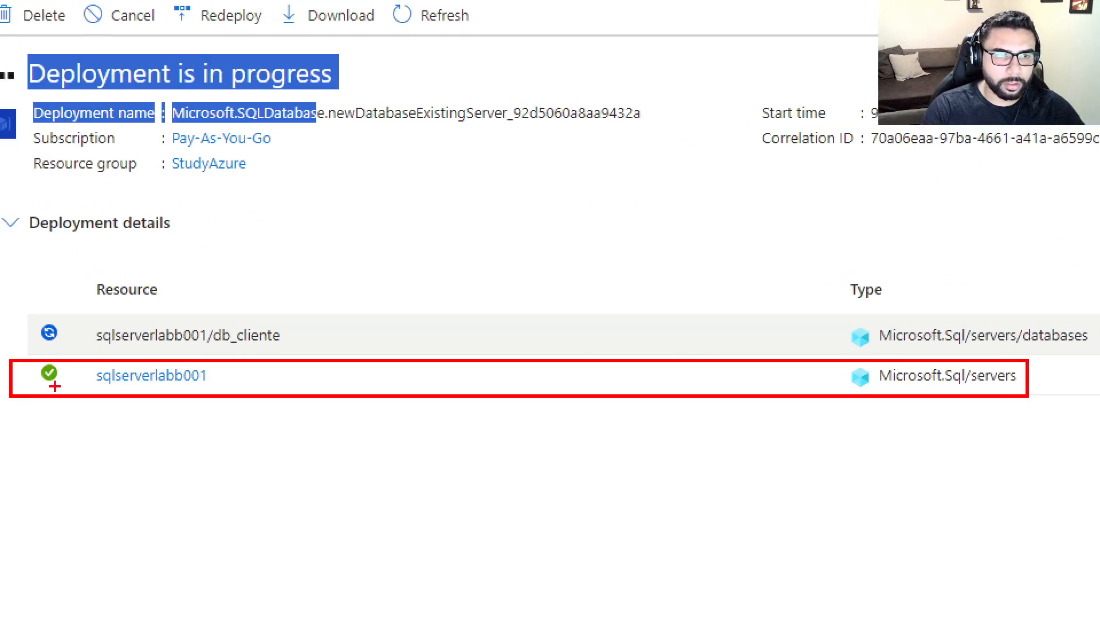
drag(46, 374, 85, 373)
drag(16, 313, 297, 350)
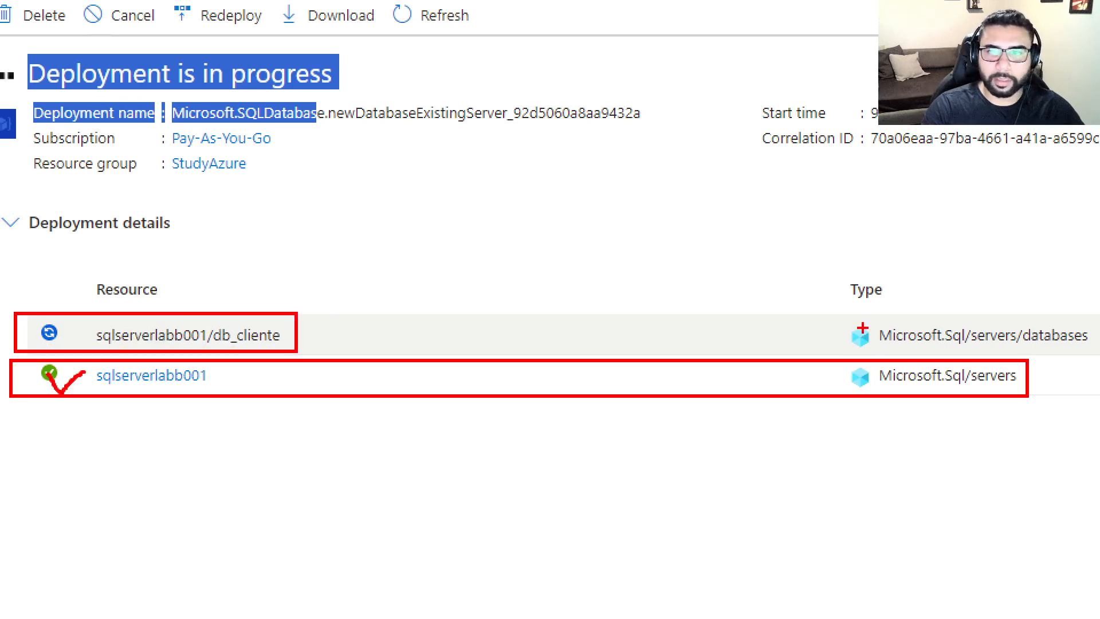
mouse_move(838, 314)
mouse_down()
mouse_move(973, 349)
mouse_move(1098, 347)
mouse_up()
key(Escape)
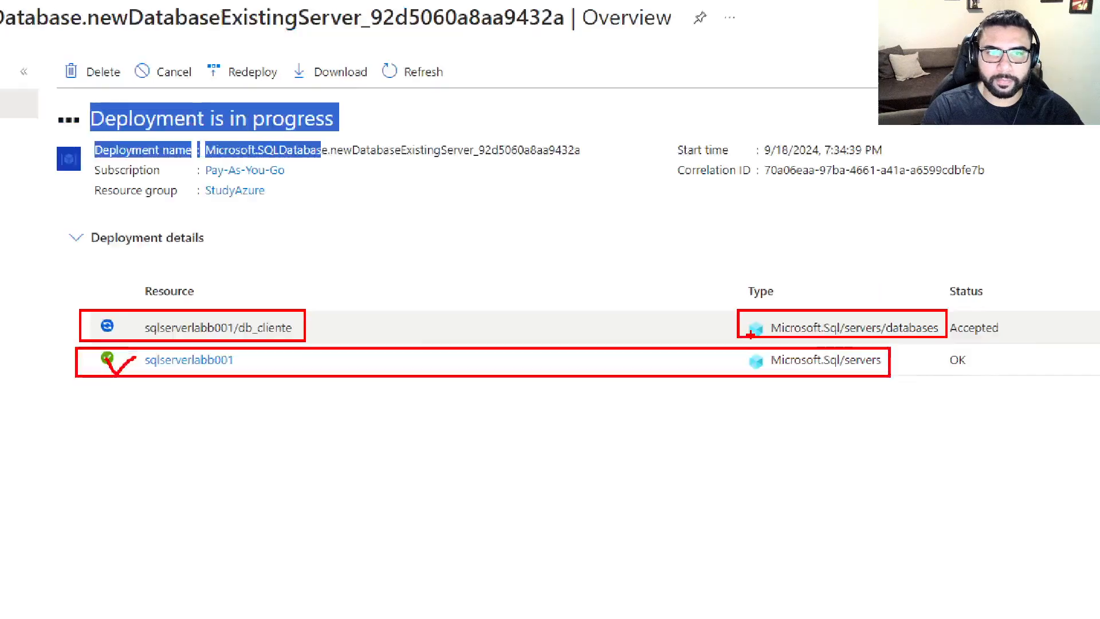
- Open the operation details of the db_cliente deployment and review its provisioning operation, state, timestamp and duration
click(838, 317)
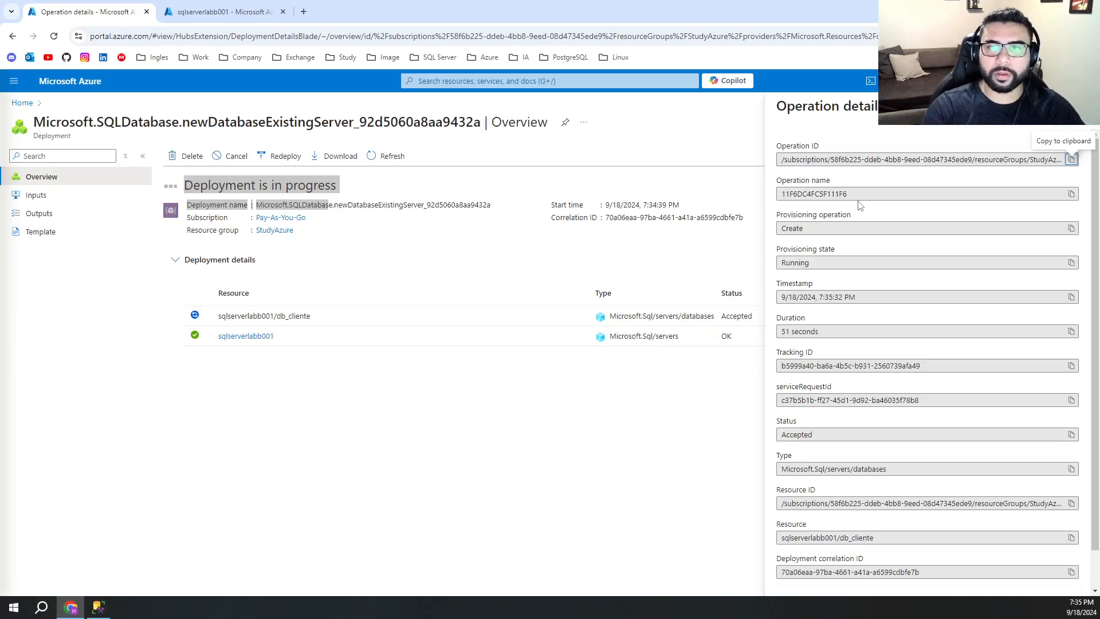
key(ctrl+1)
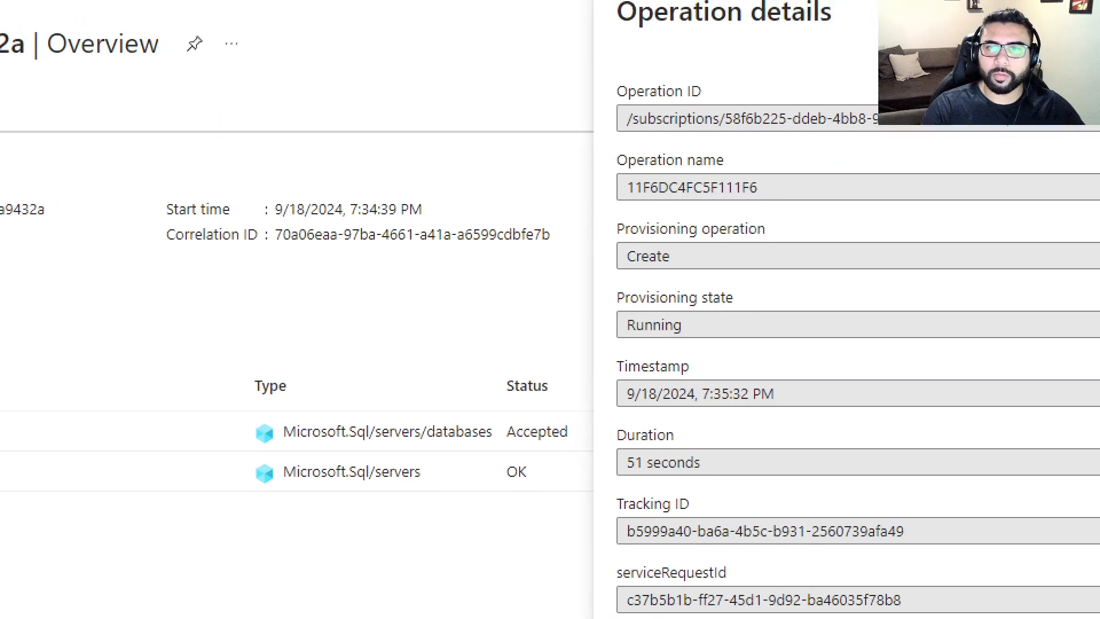
click(808, 237)
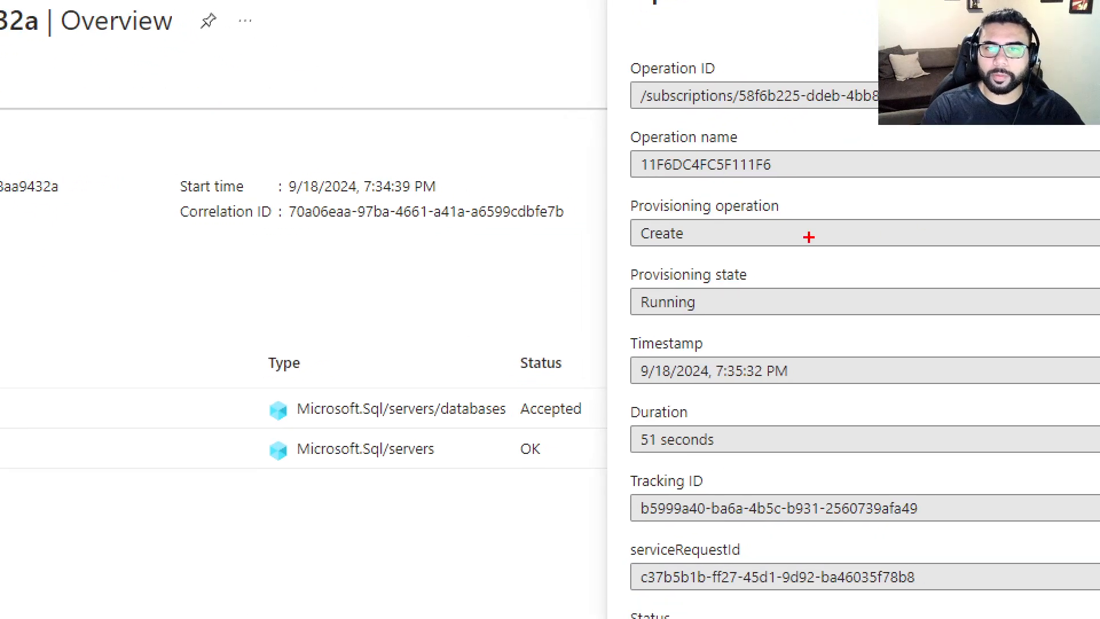
drag(615, 208, 706, 231)
drag(618, 275, 719, 317)
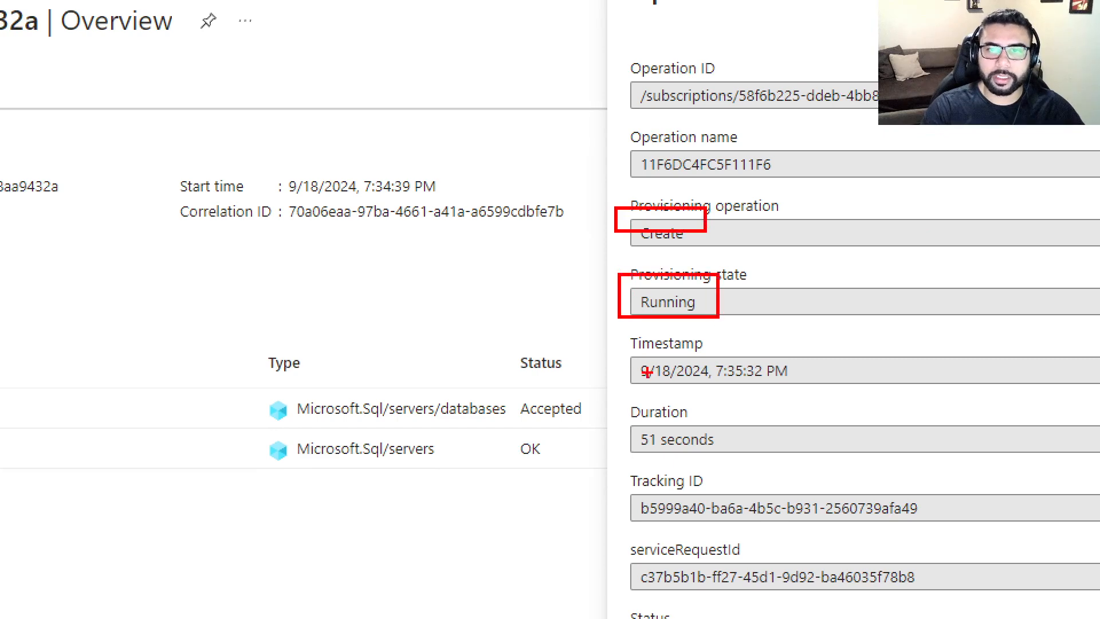
mouse_move(609, 338)
mouse_down()
mouse_move(833, 413)
mouse_move(836, 393)
mouse_up()
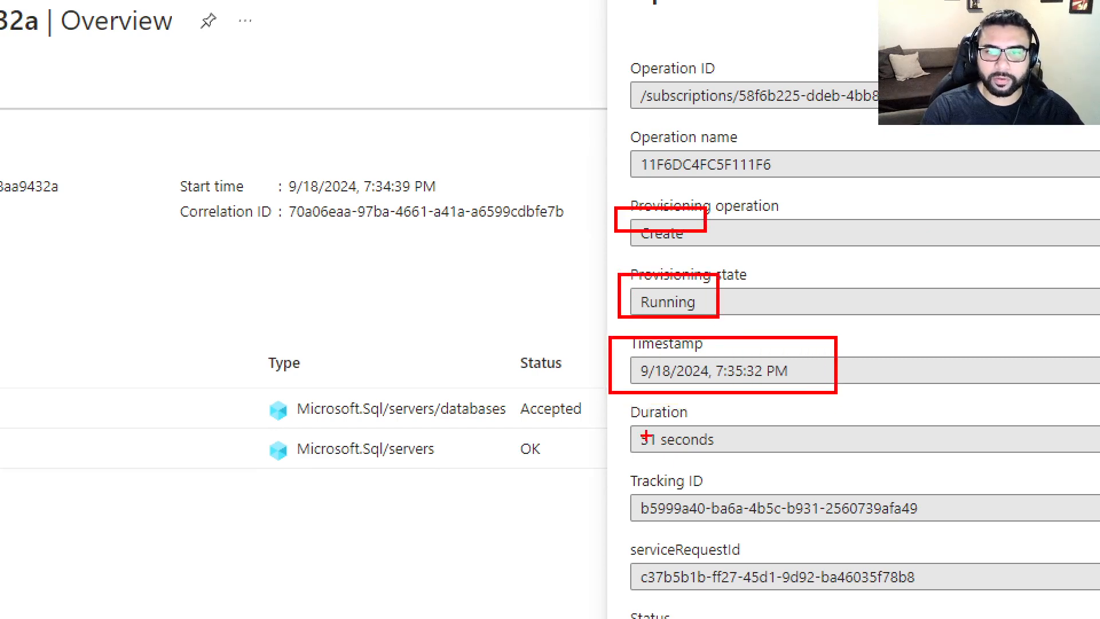
drag(450, 321, 536, 296)
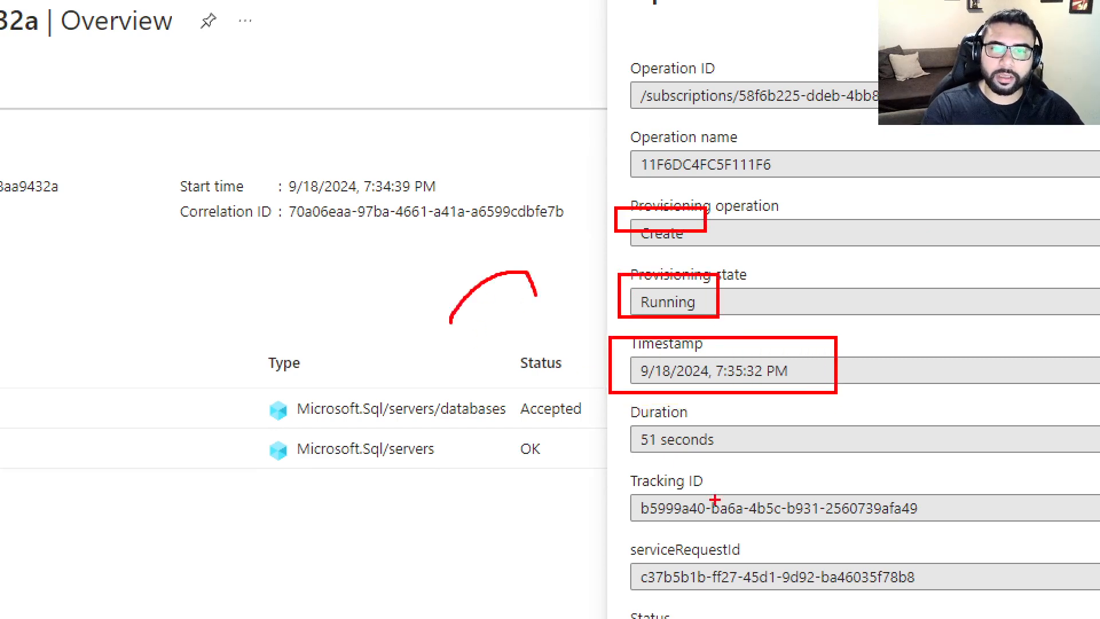
mouse_move(714, 500)
mouse_down()
mouse_move(682, 458)
mouse_move(739, 401)
mouse_move(705, 442)
mouse_up()
key(Escape)
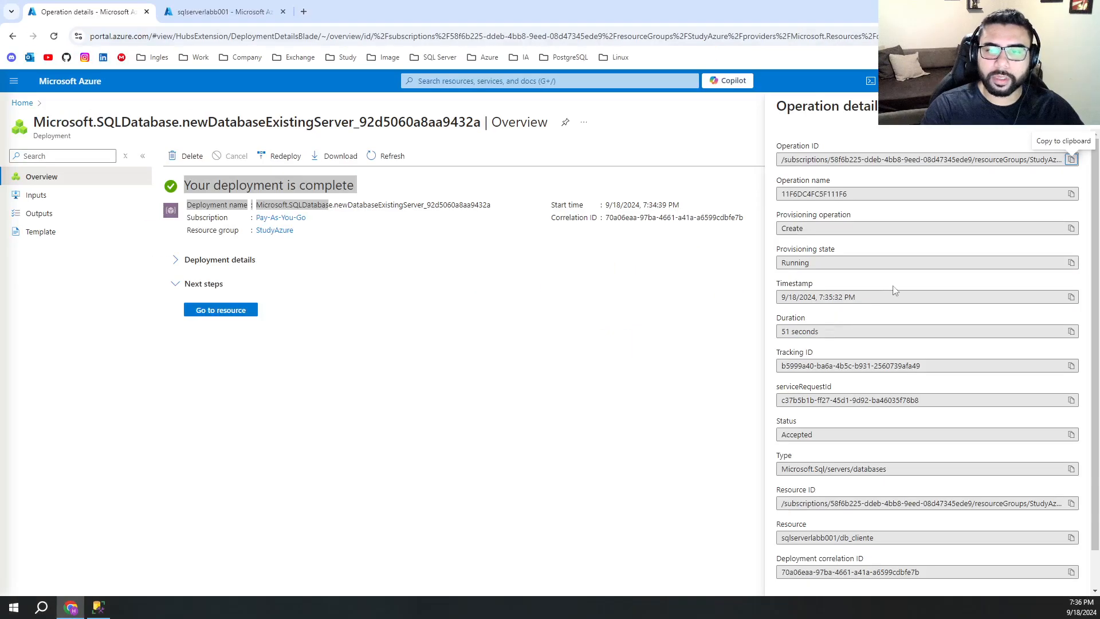
scroll(896, 291, down, 1)
- Switch to SQL Server Management Studio and expand the connected server's databases to locate db_cliente
click(99, 607)
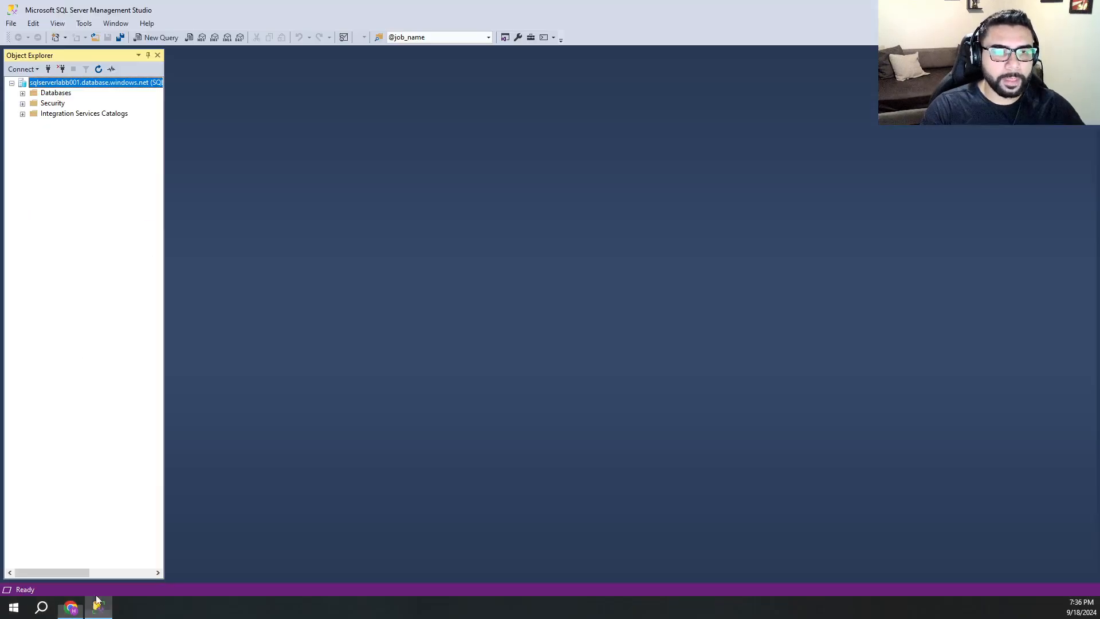
click(22, 93)
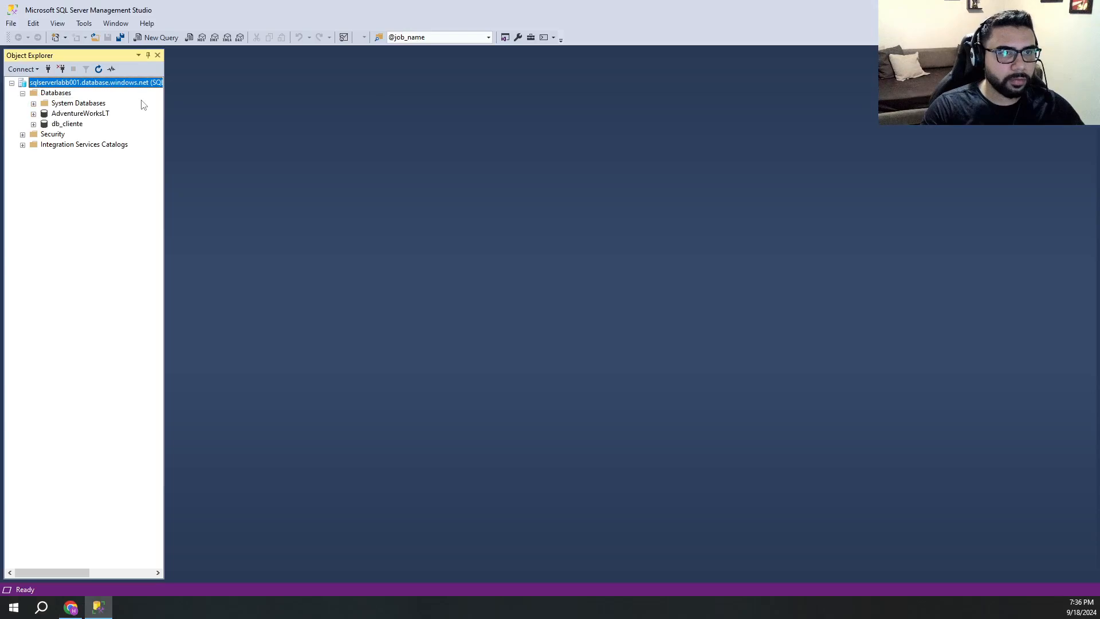
key(ctrl+1)
drag(34, 118, 89, 129)
key(Escape)
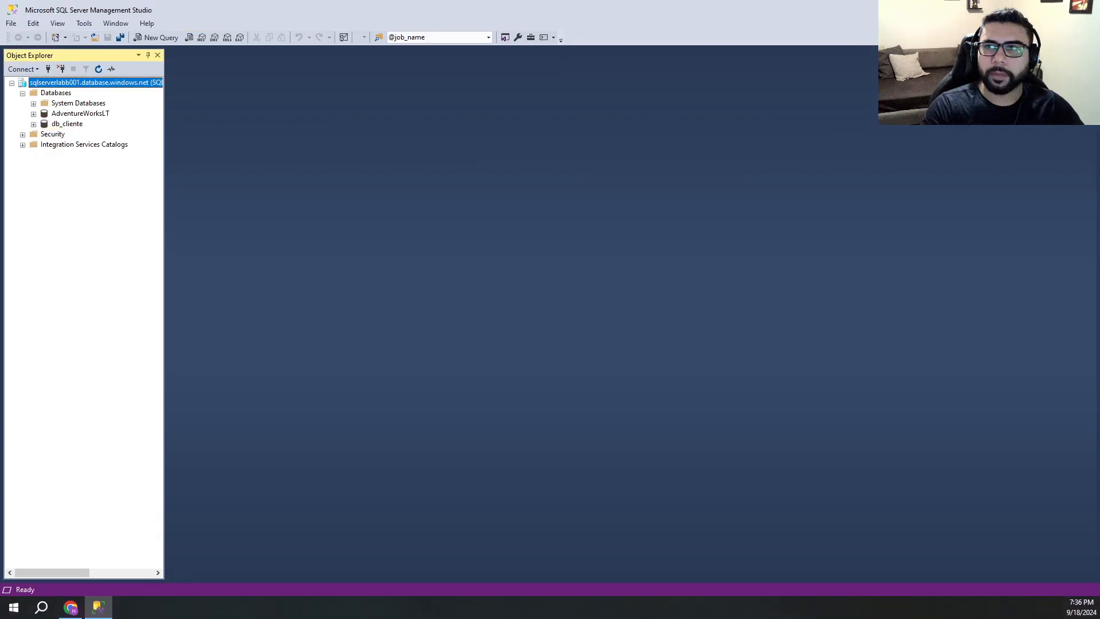
key(alt+Tab)
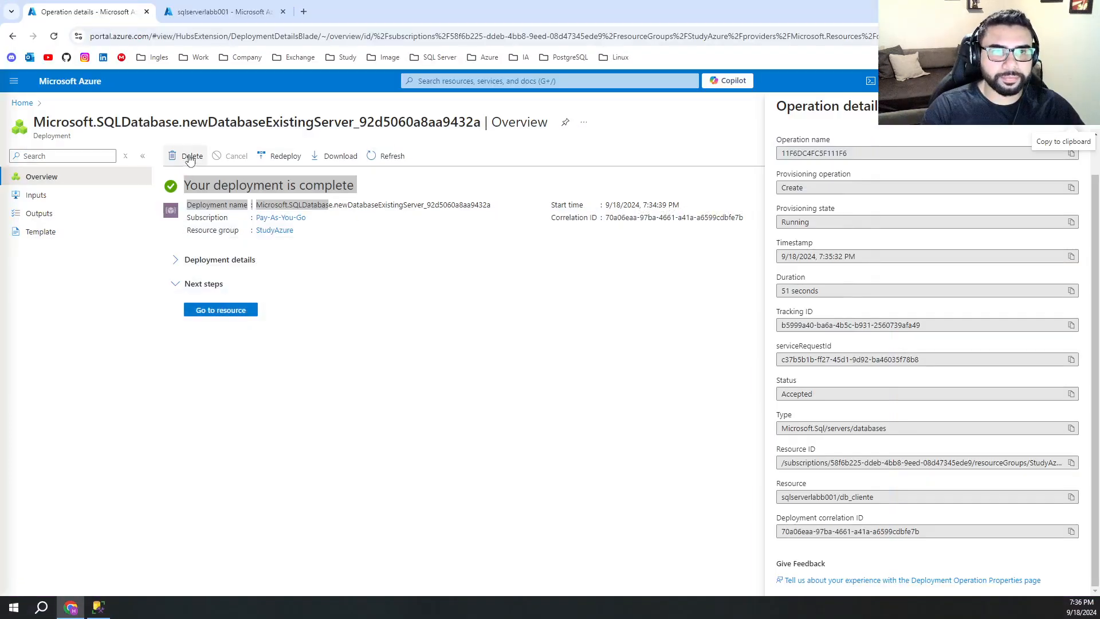
click(99, 607)
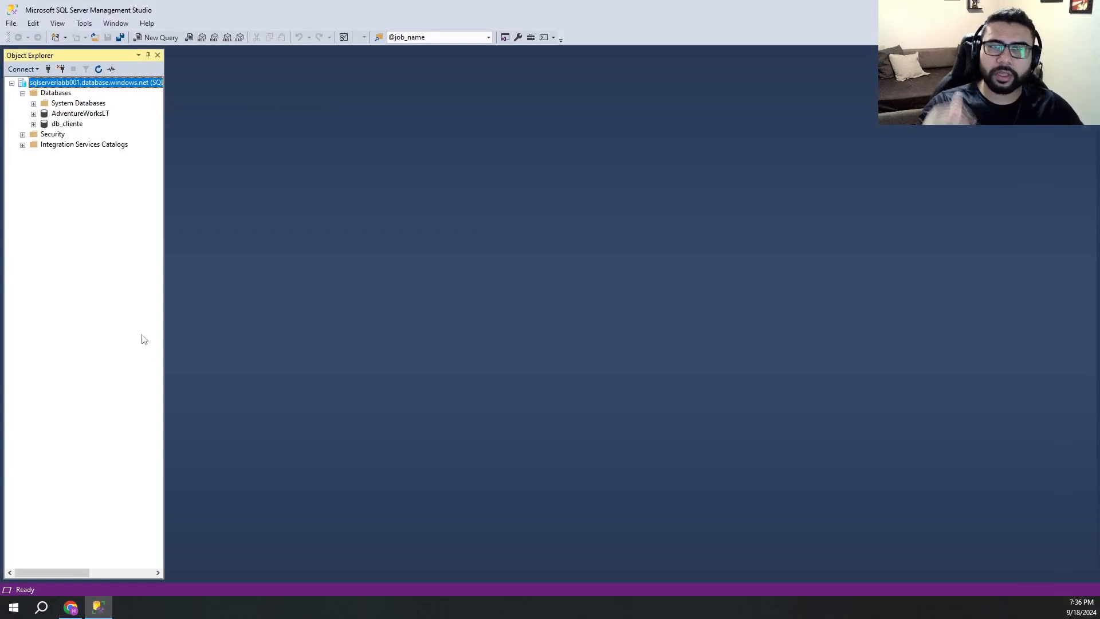
- Return to the Azure portal home page in the browser, find the SQL servers service and open server sqlserverlabb001
click(79, 608)
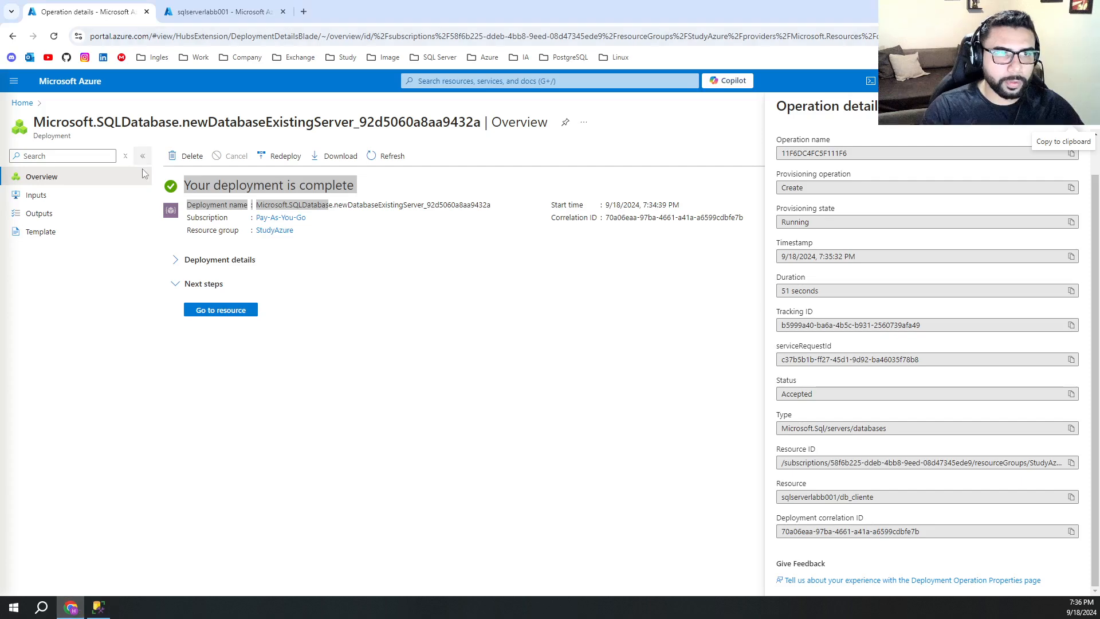
click(22, 105)
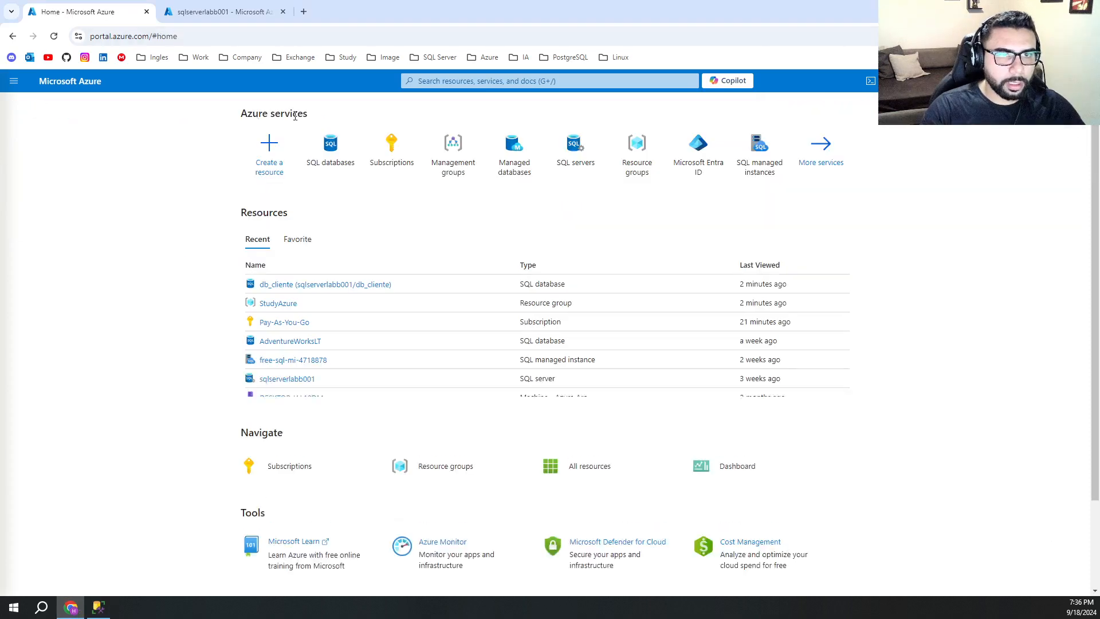
click(481, 80)
text(sql s)
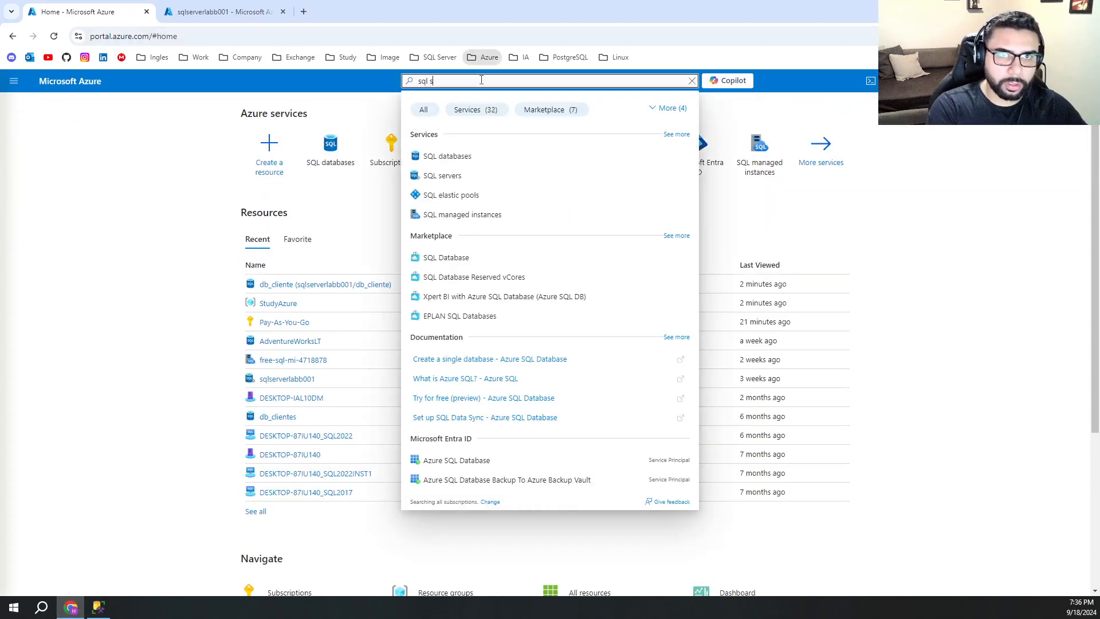
click(453, 175)
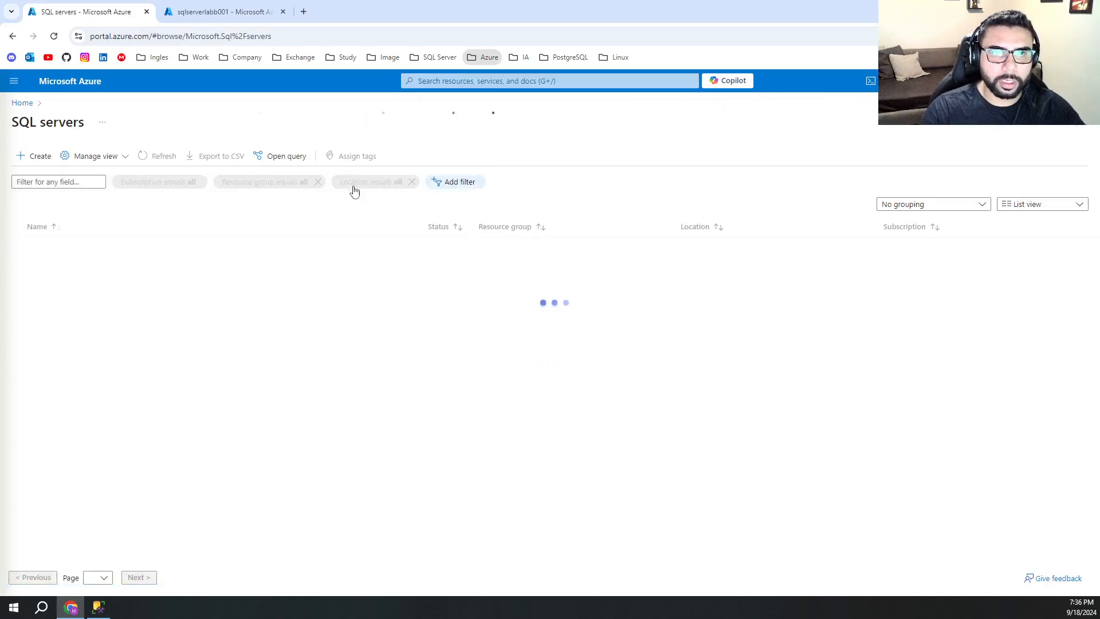
click(69, 247)
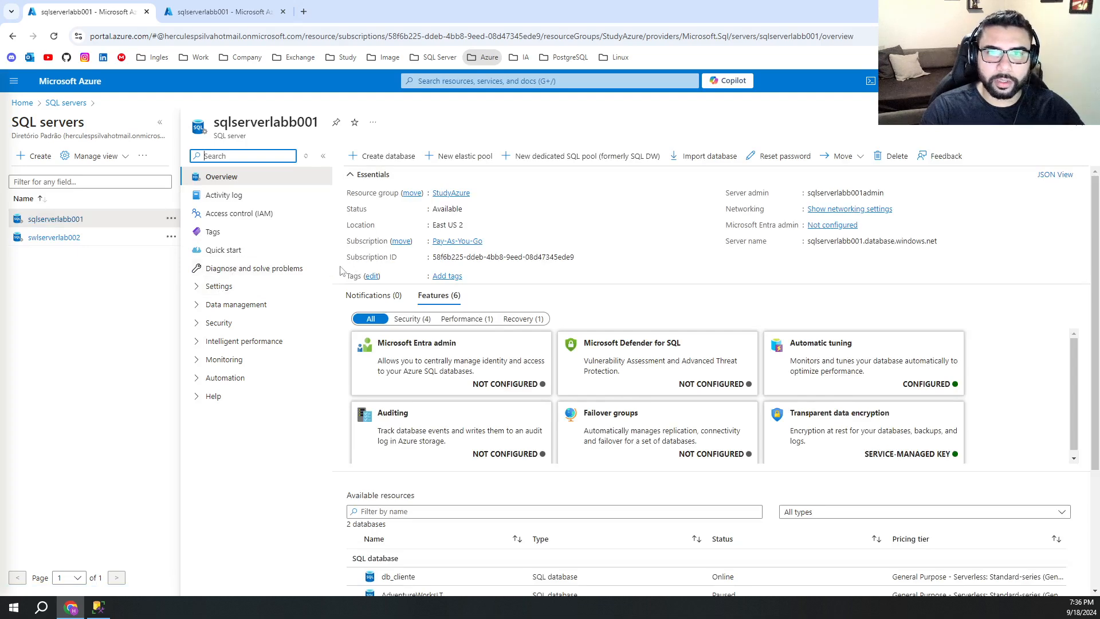
- Expand the server's Settings, Data management and Security sections and look through their options down to Networking
click(199, 288)
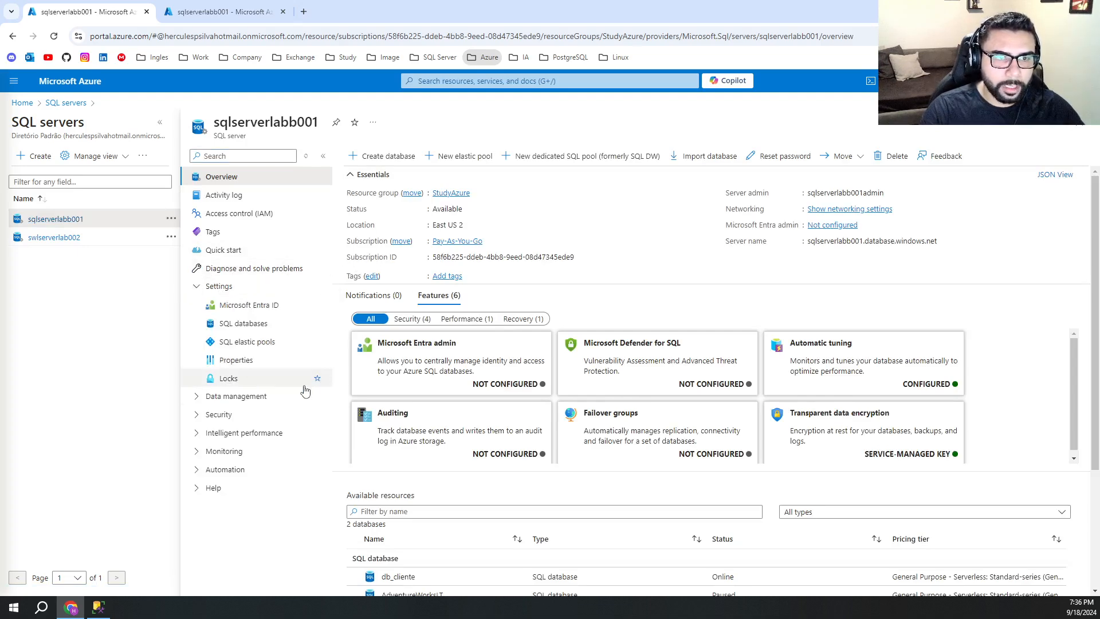
click(208, 397)
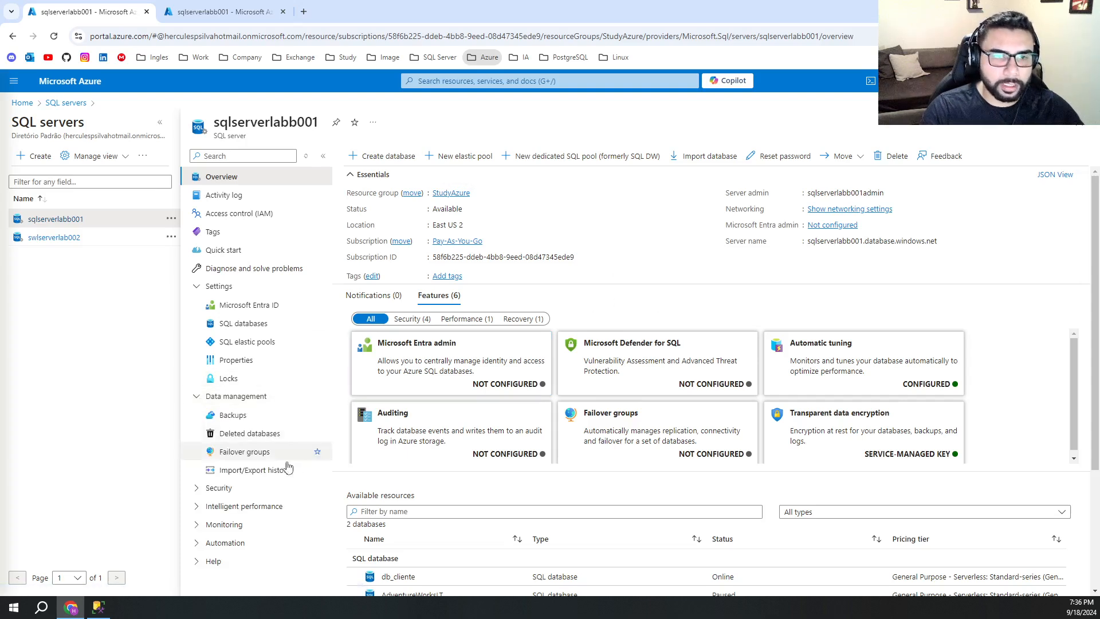
click(197, 489)
scroll(241, 424, down, 2)
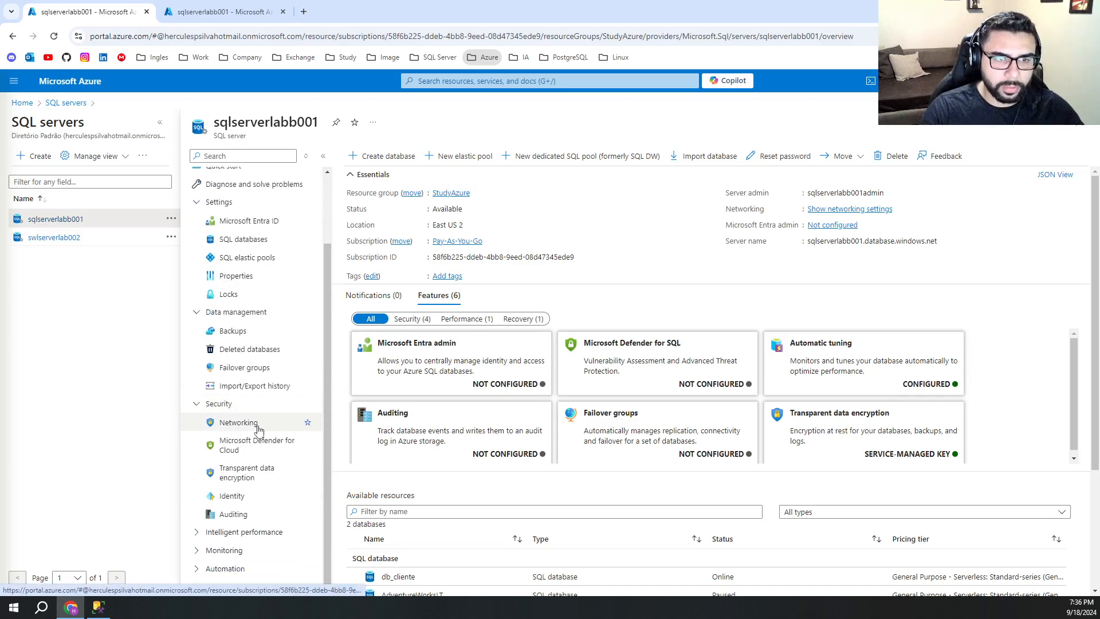
- In the other portal tab, search for the SQL databases service and open the db_cliente database with the database list collapsed
click(267, 13)
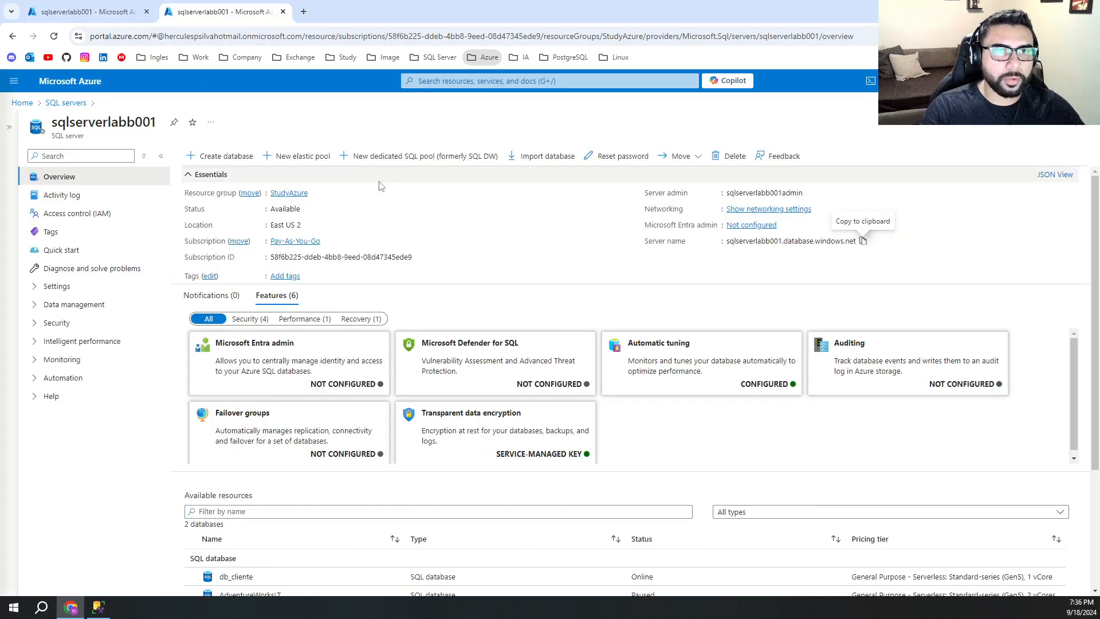
click(451, 83)
text(sql serve)
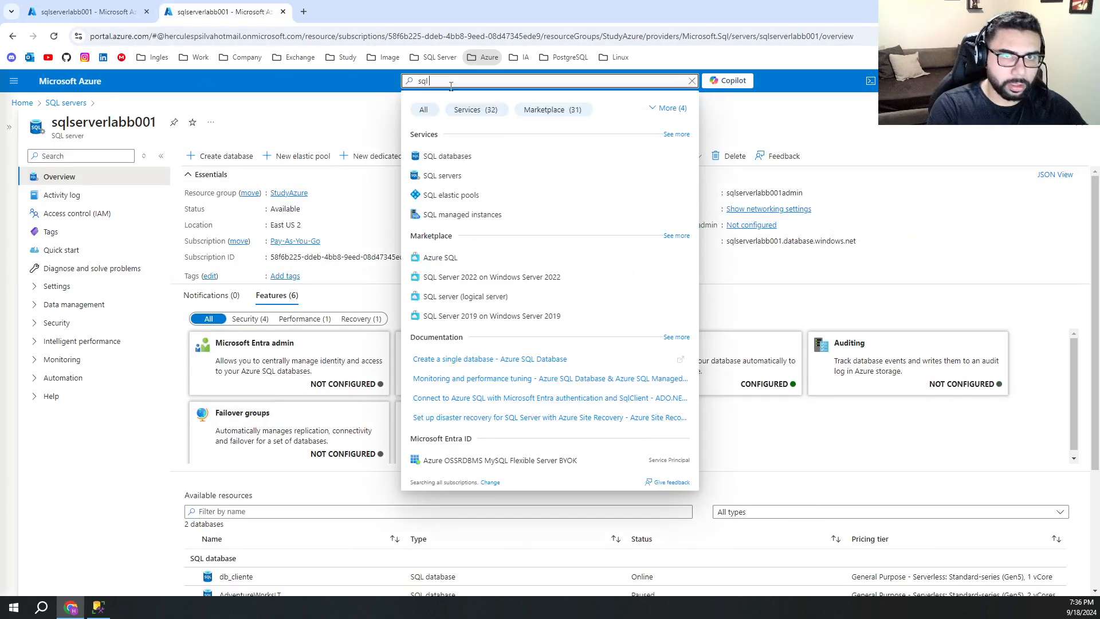
key(BackSpace)
key(BackSpace)
key(BackSpace)
key(BackSpace)
key(BackSpace)
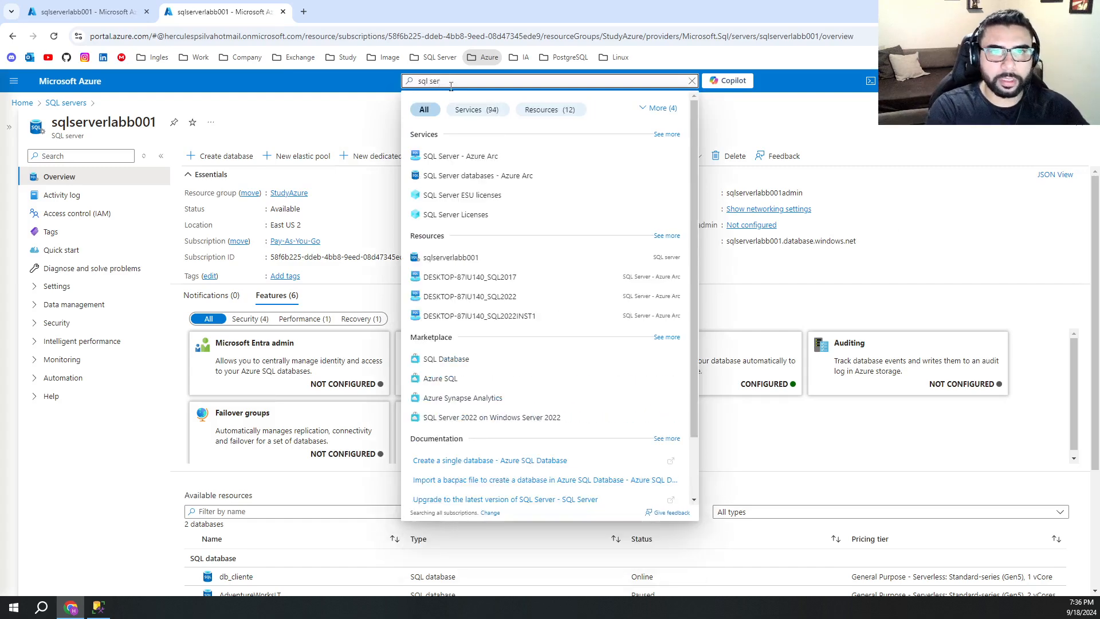
text(data)
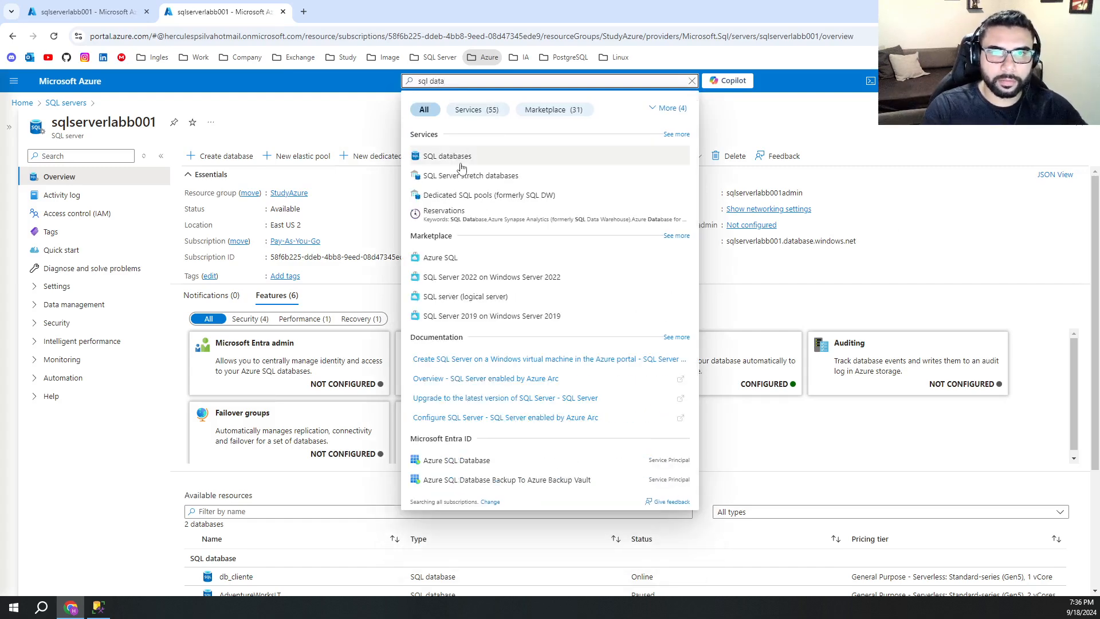
click(447, 157)
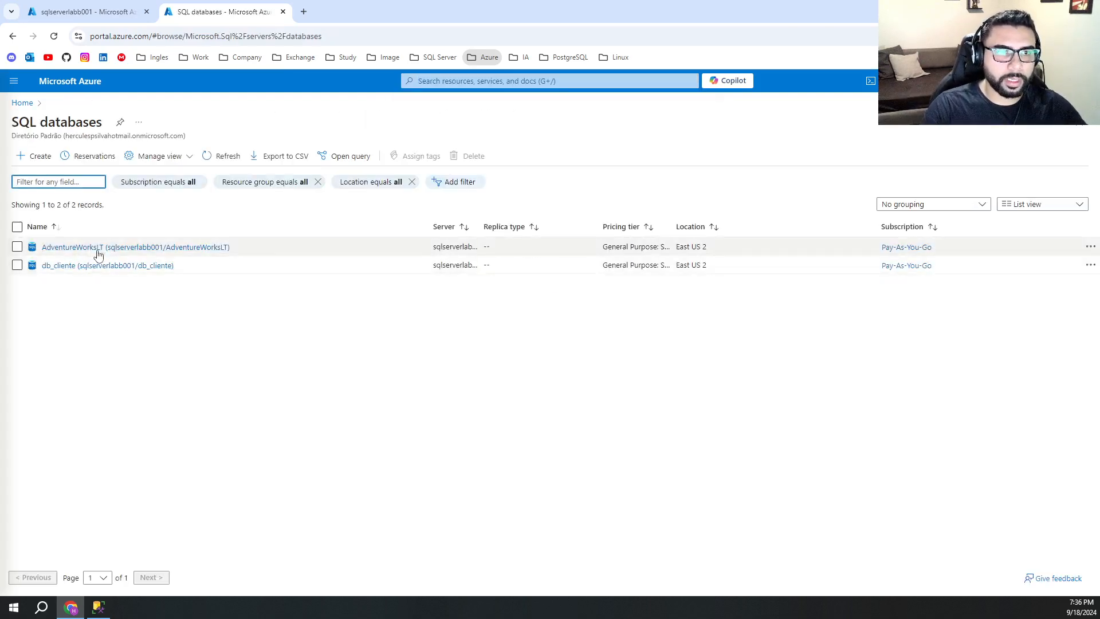
click(86, 266)
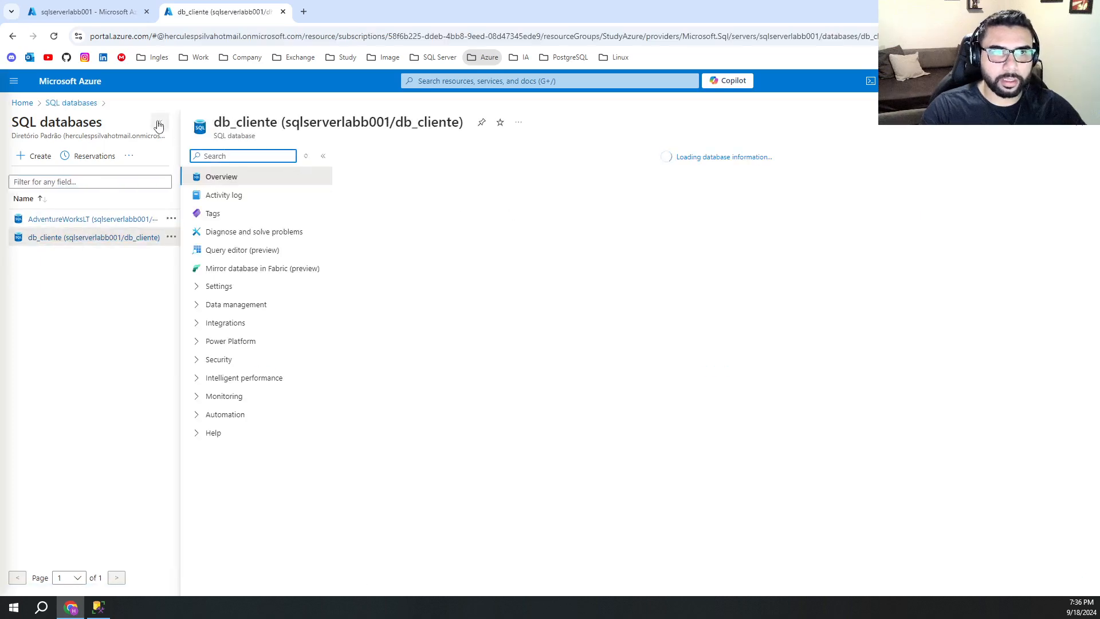
click(160, 122)
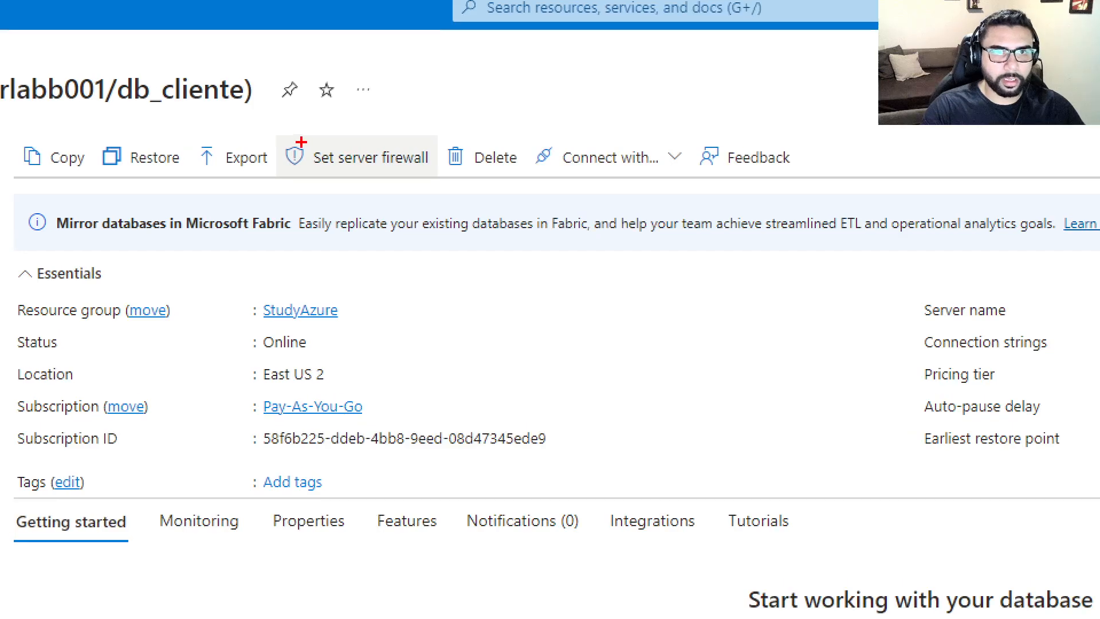
- Open the server firewall settings from the db_cliente overview, and return through the SQL databases list to the portal home page
mouse_move(295, 138)
mouse_down()
mouse_move(434, 175)
mouse_move(751, 166)
mouse_move(755, 147)
mouse_up()
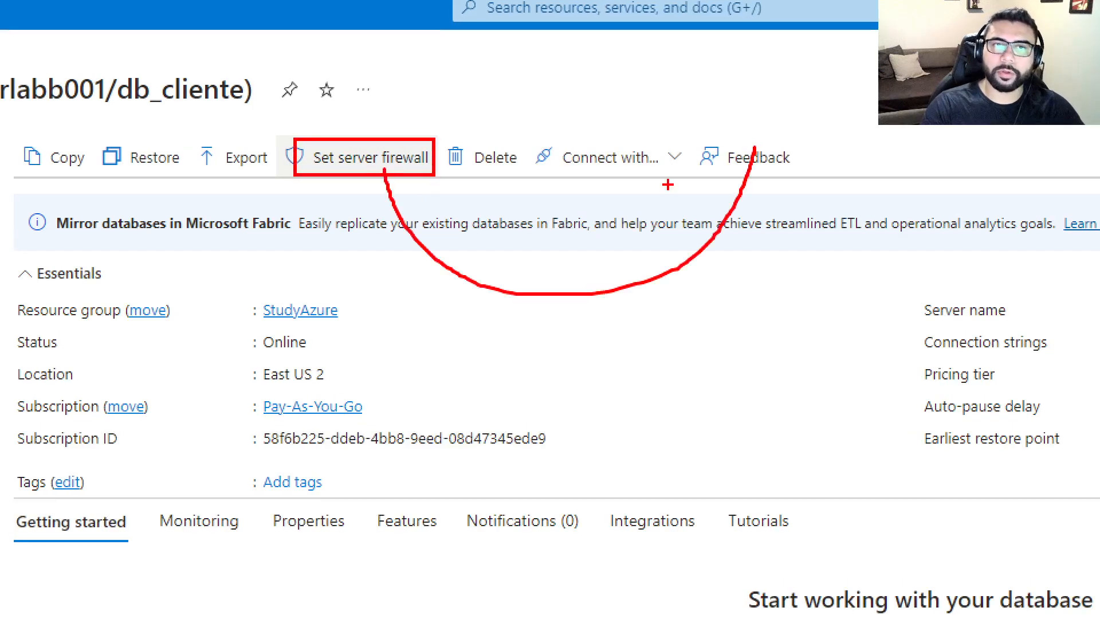
key(Escape)
click(370, 159)
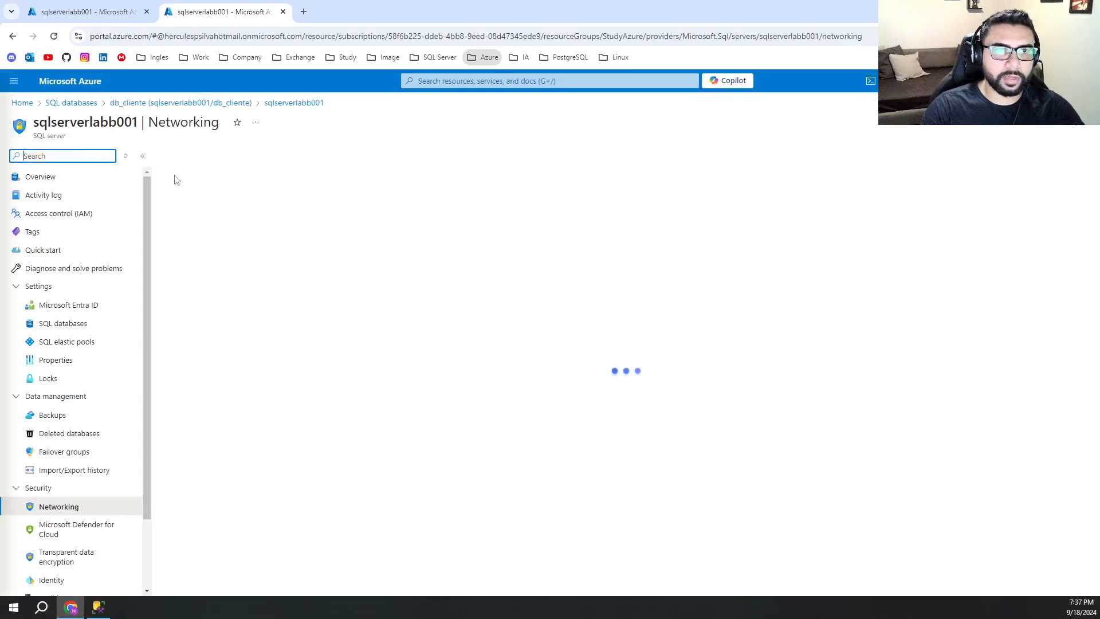
click(71, 103)
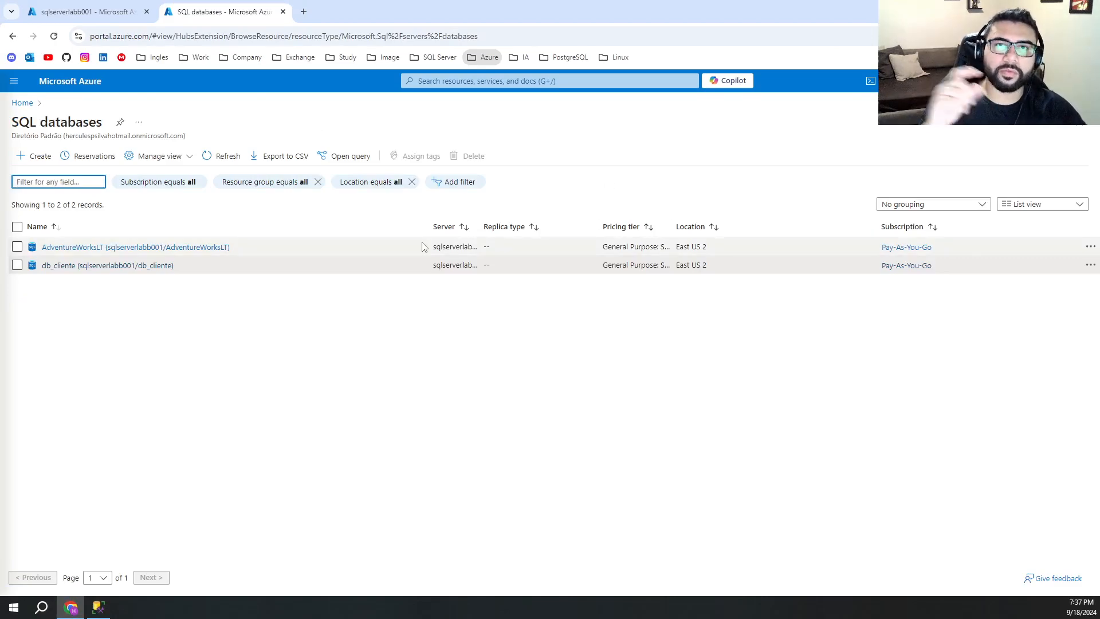
click(28, 103)
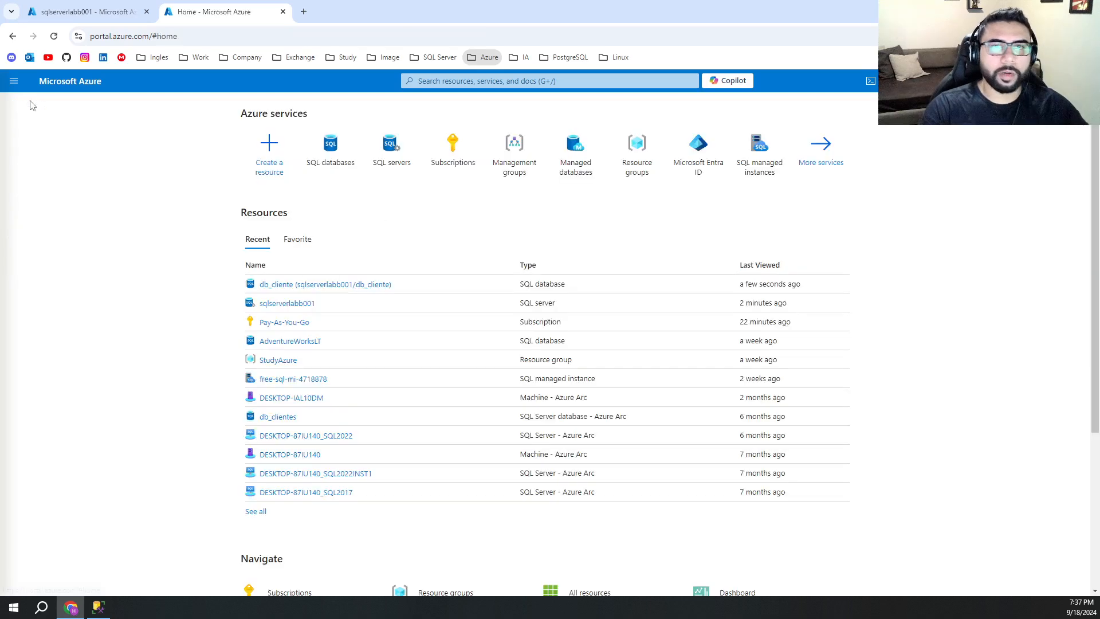